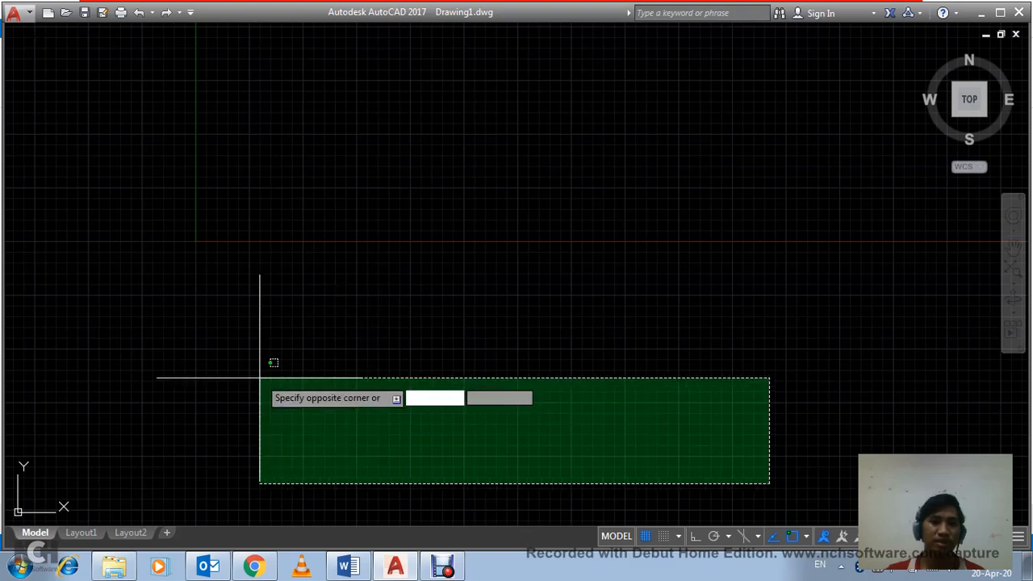
left_click(259, 377)
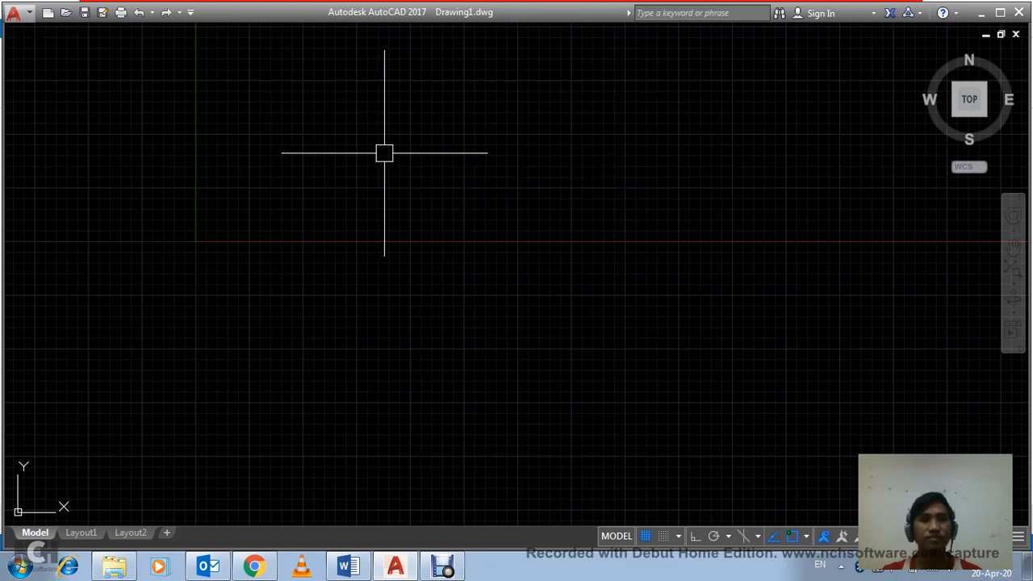
left_click(476, 282)
left_click(359, 248)
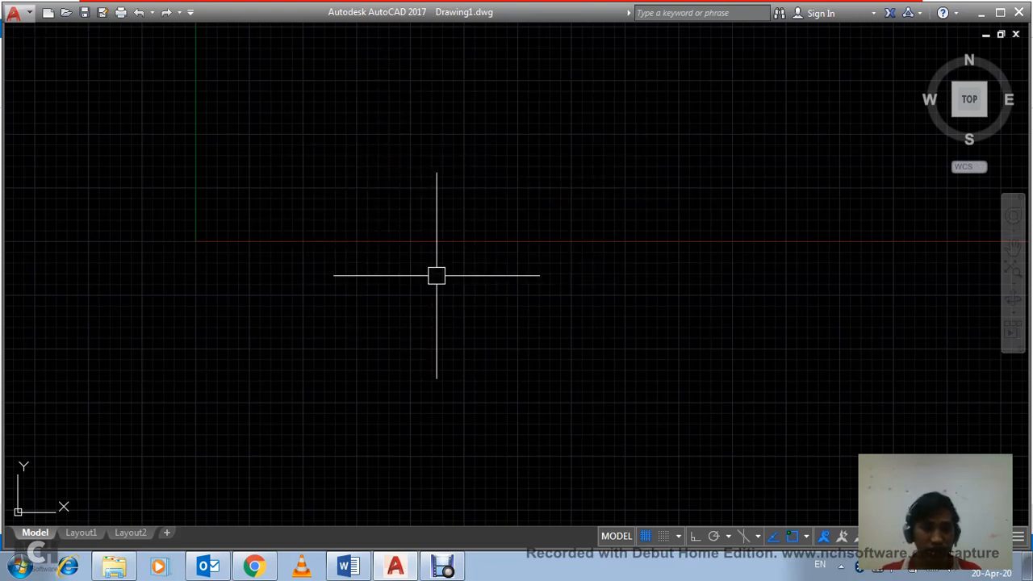
left_click(486, 304)
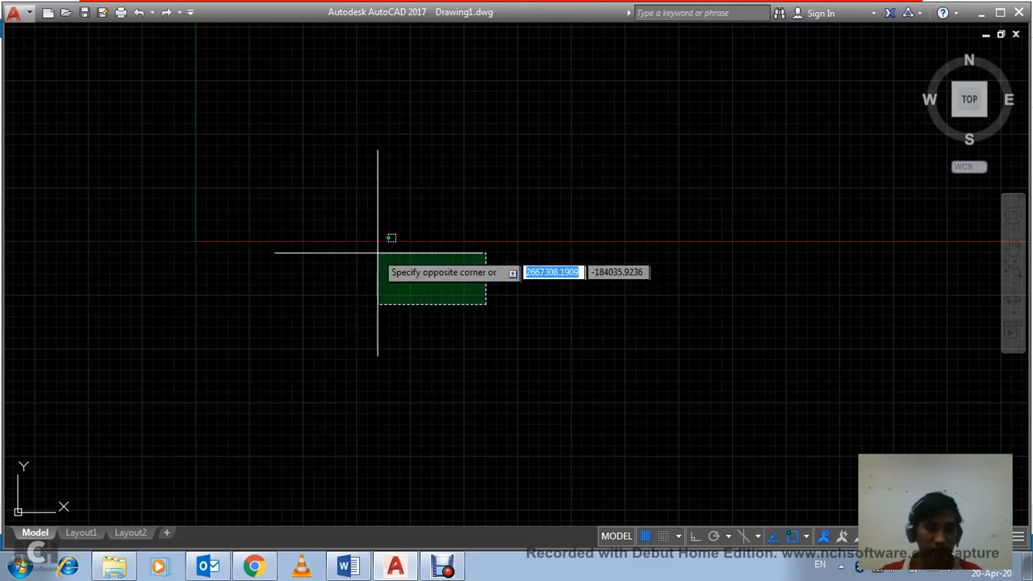
left_click(332, 244)
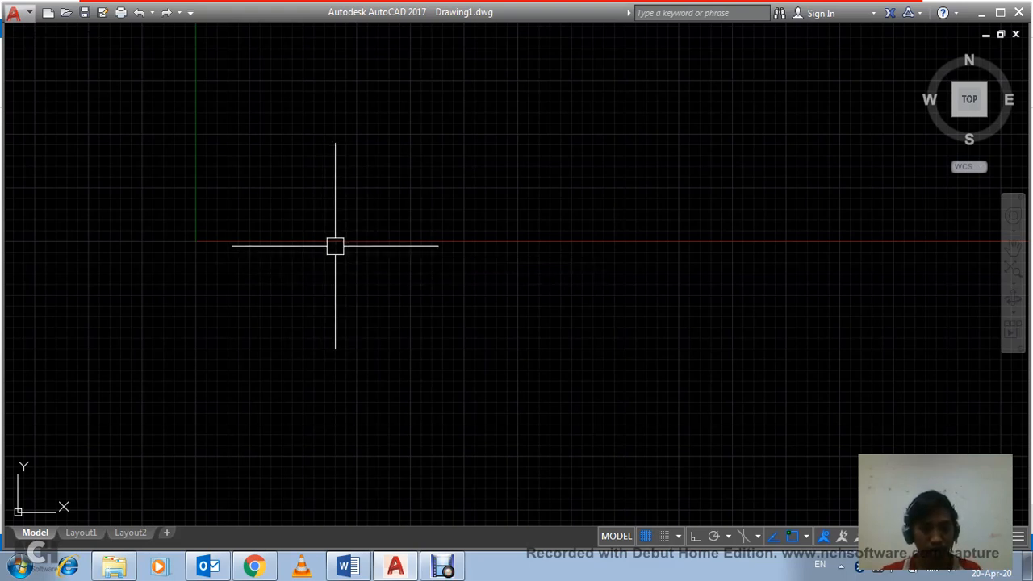
Step: Turn off the background grid in the drawing area
type("c")
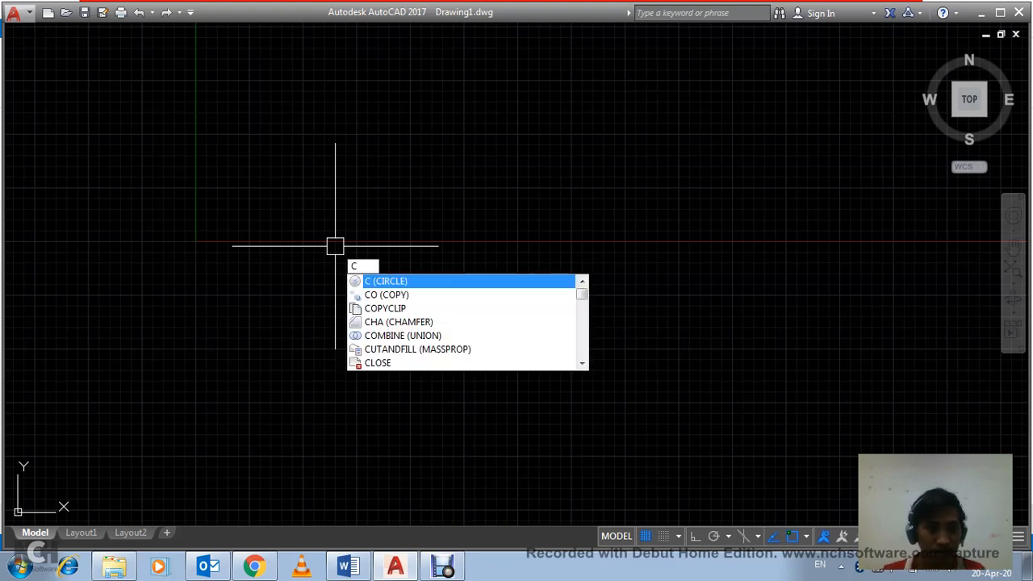
key("Escape")
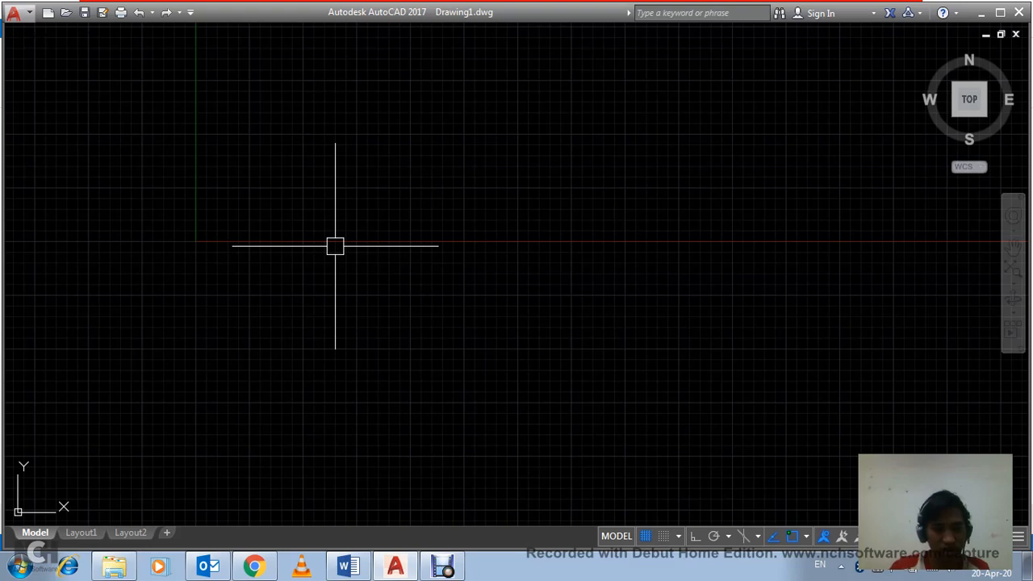
key("F7")
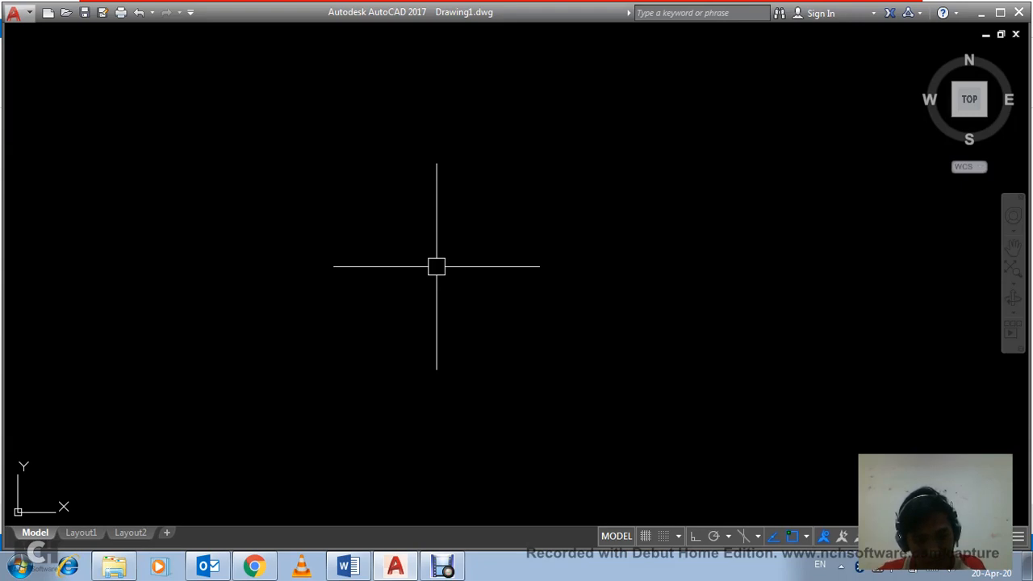
Step: Draw a circle with a radius of 100 near the middle of the drawing area
type("c")
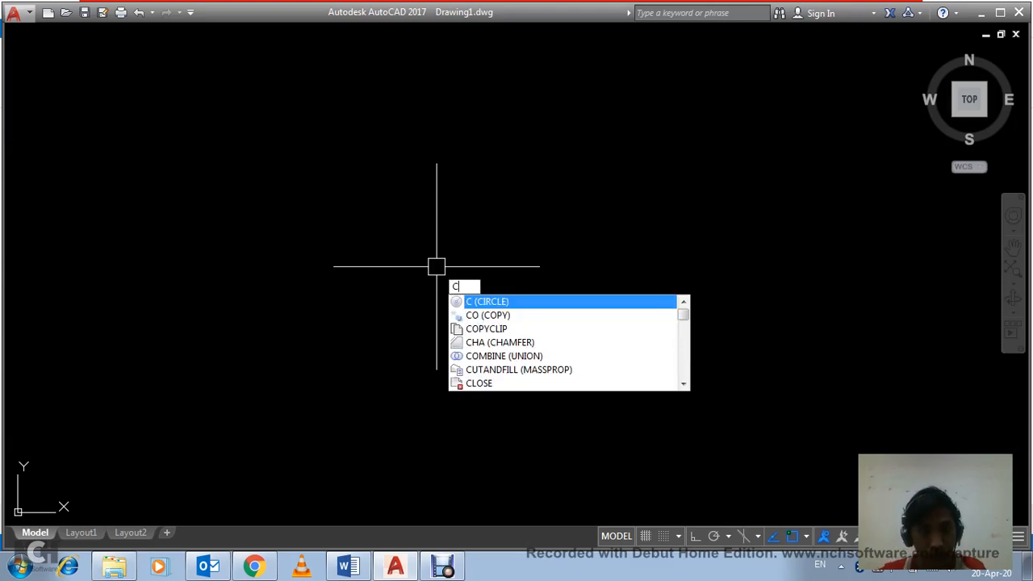
key("Return")
left_click(478, 252)
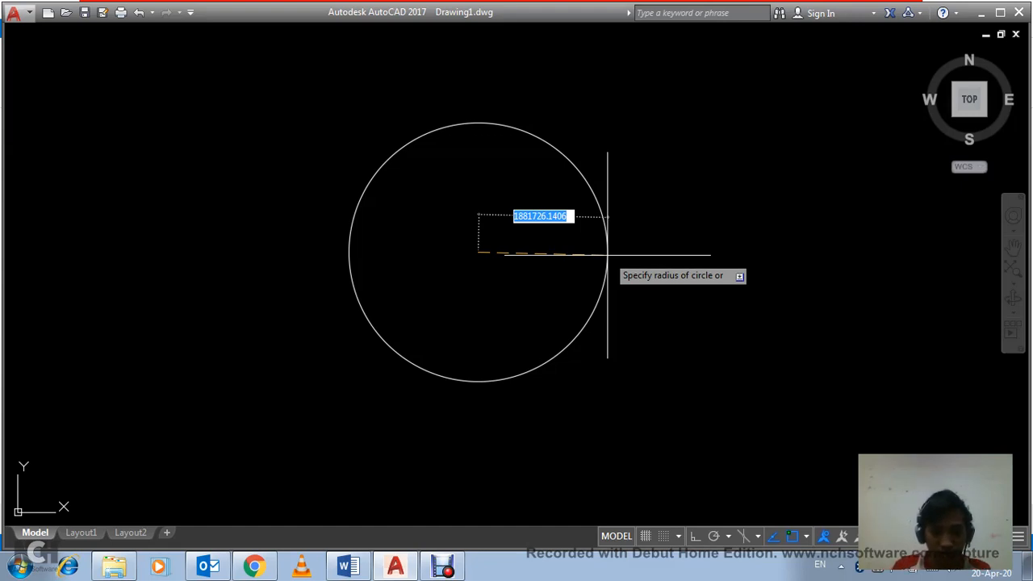
type("100")
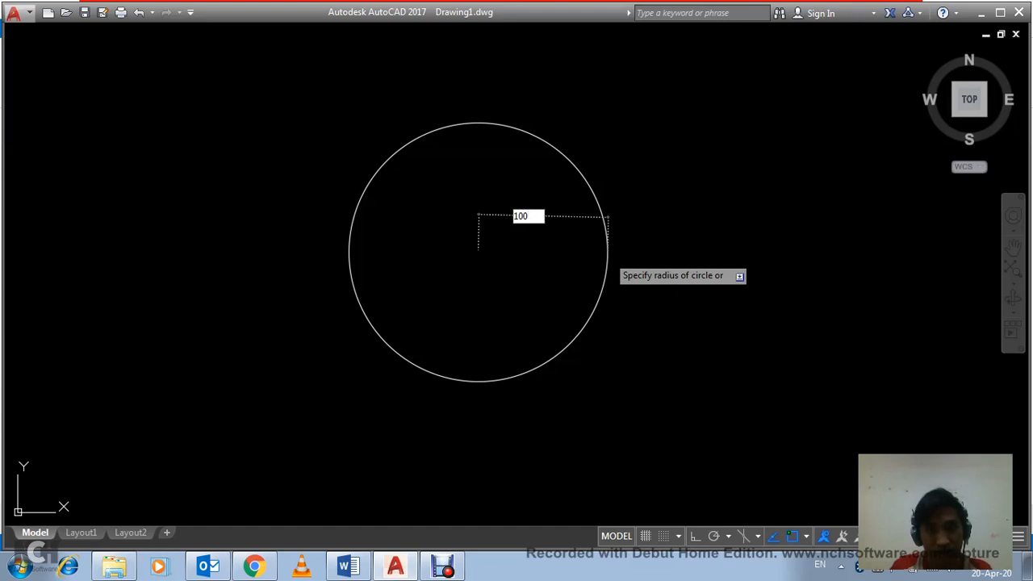
key("Return")
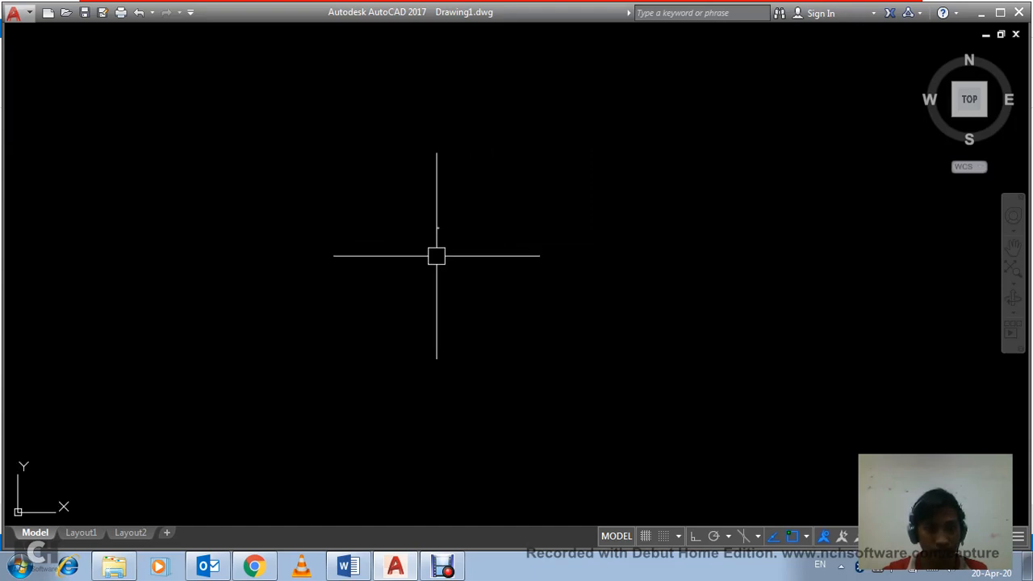
scroll(427, 266, "up", 3)
scroll(419, 282, "up", 10)
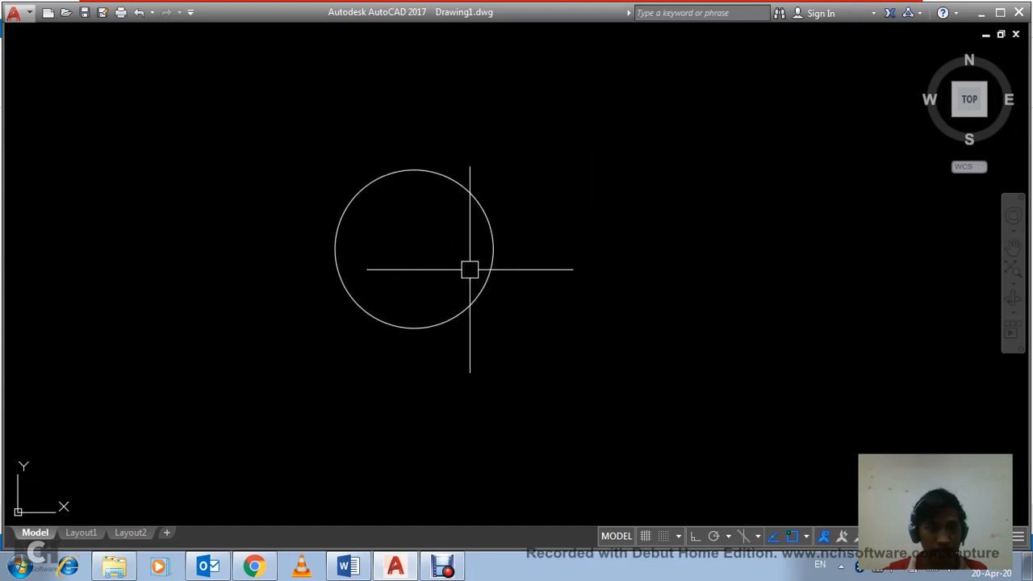
left_click(456, 233)
left_click(422, 229)
middle_click_drag(422, 229, 465, 256)
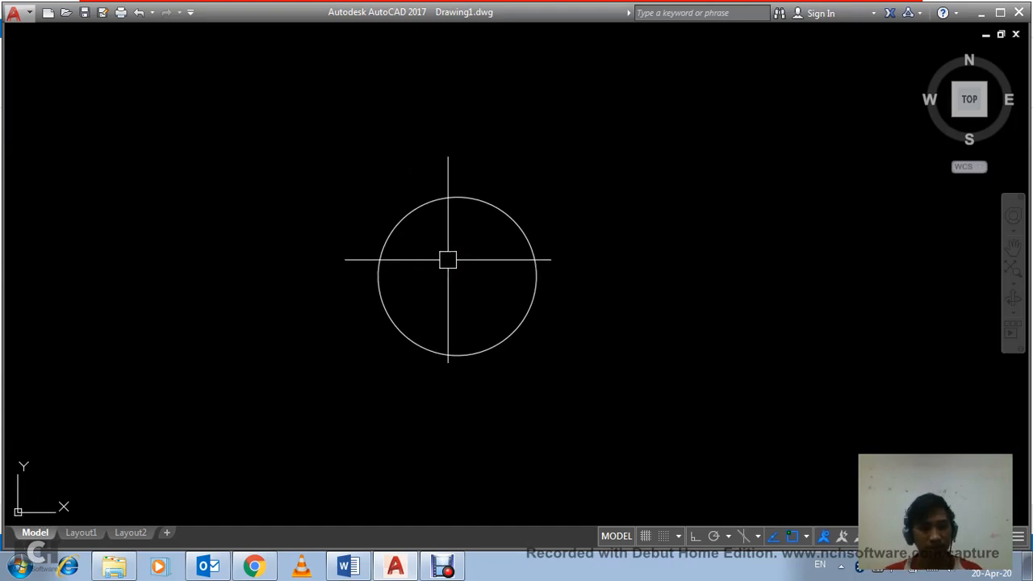
Step: Add a radius dimension to the circle, placing its label outside the circle to the right
type("da")
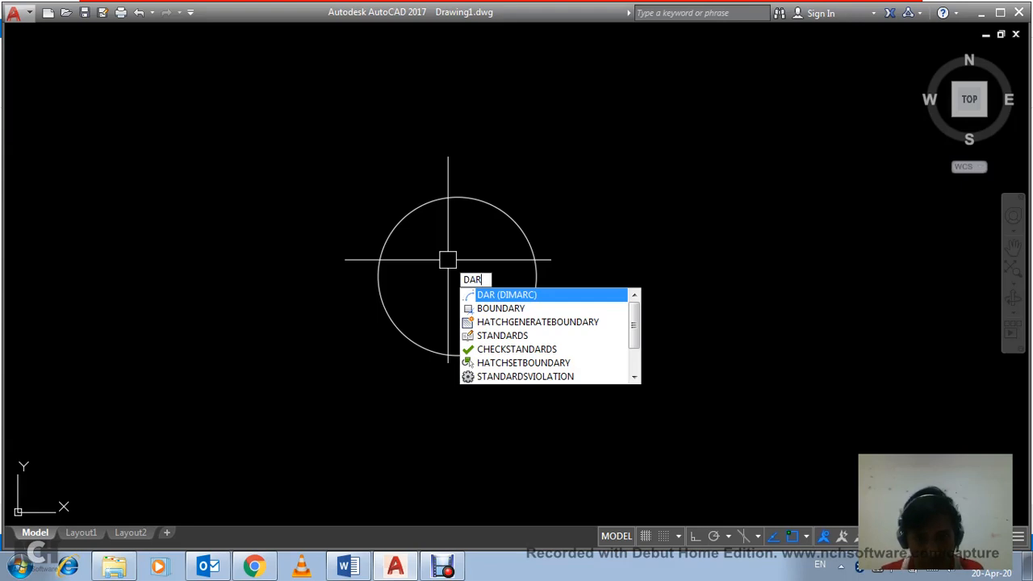
key("BackSpace")
key("BackSpace")
type("ra")
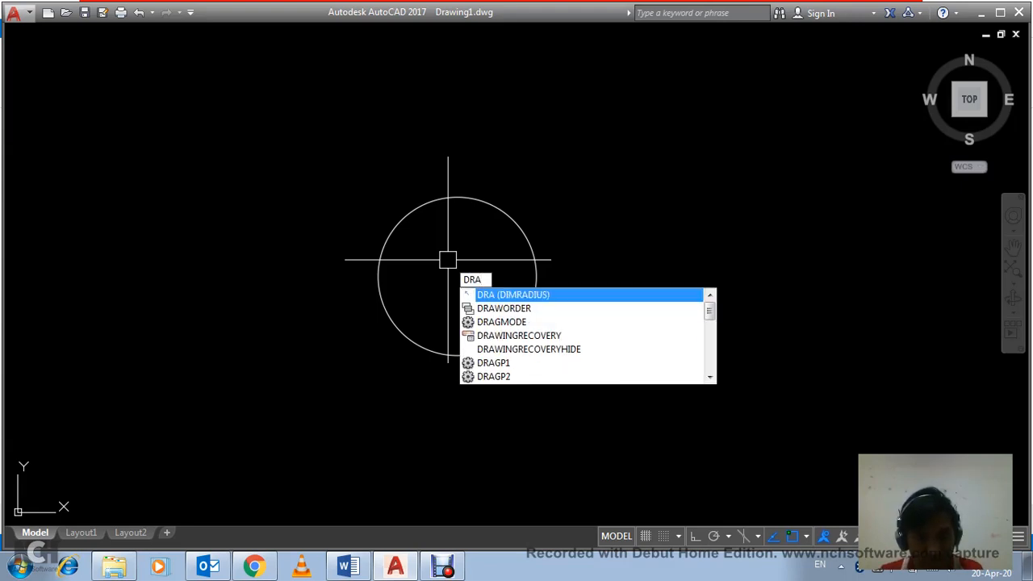
key("Return")
left_click(528, 244)
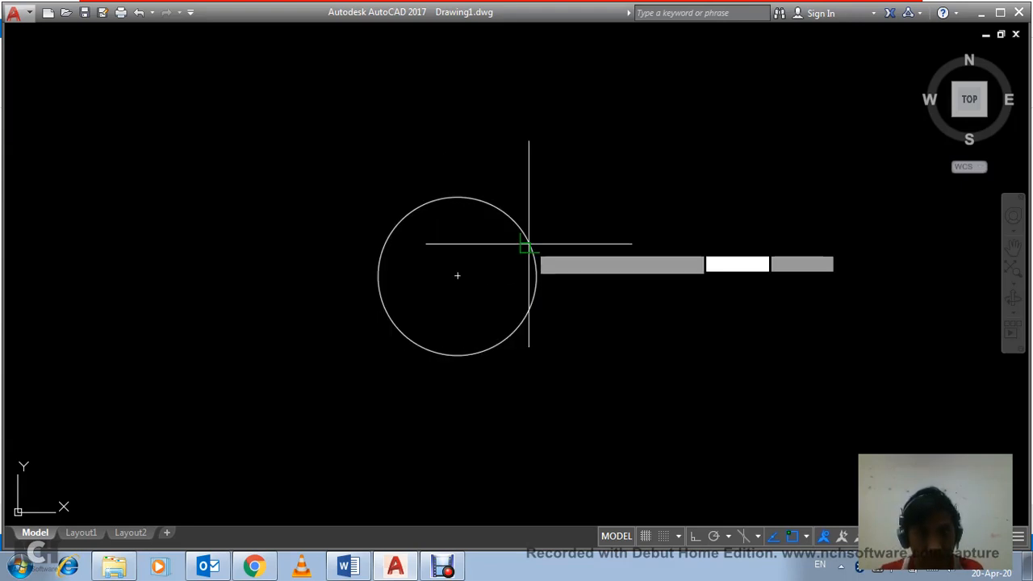
left_click(613, 259)
scroll(606, 262, "up", 3)
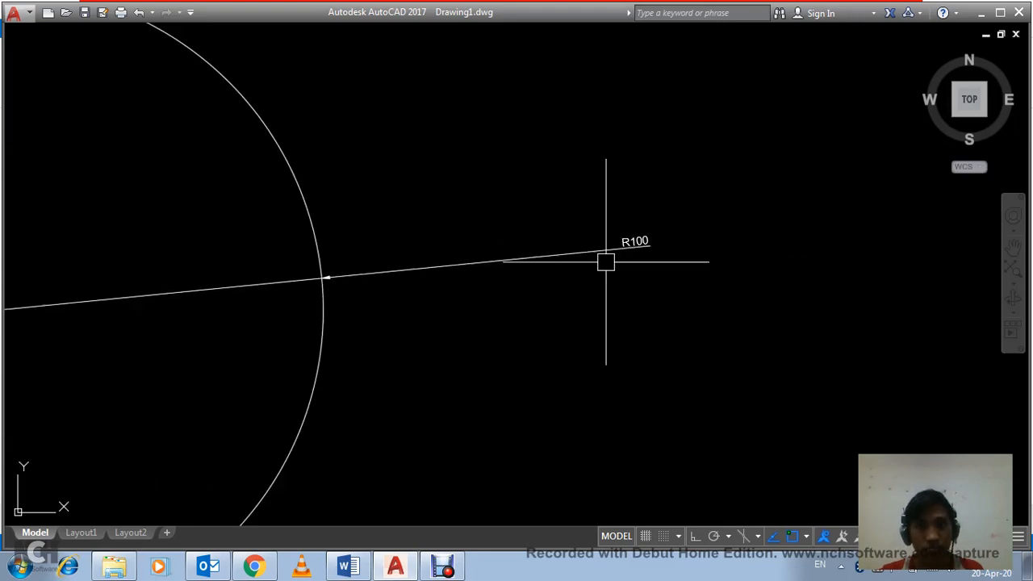
scroll(613, 252, "down", 2)
scroll(670, 226, "down", 2)
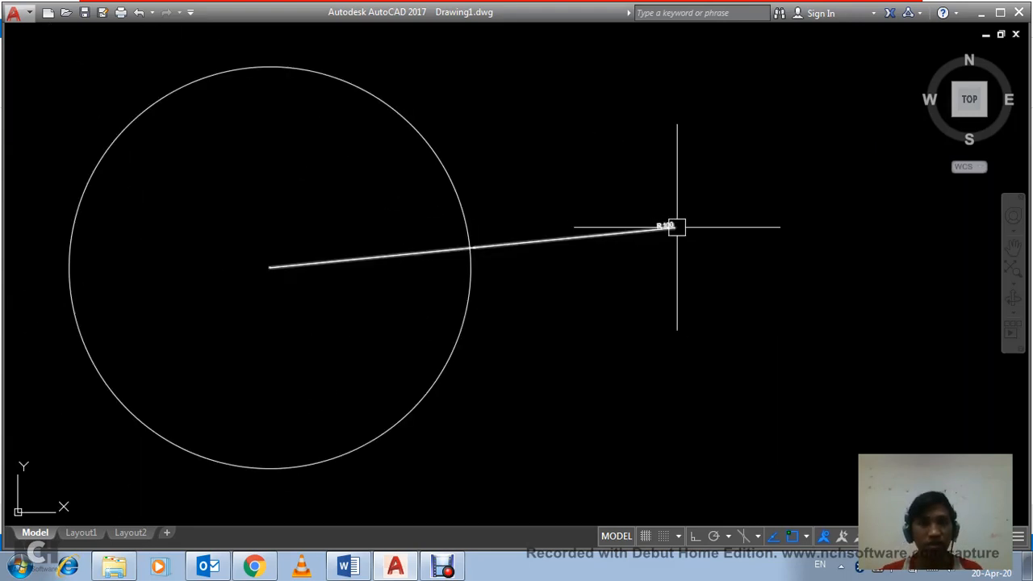
scroll(676, 227, "down", 2)
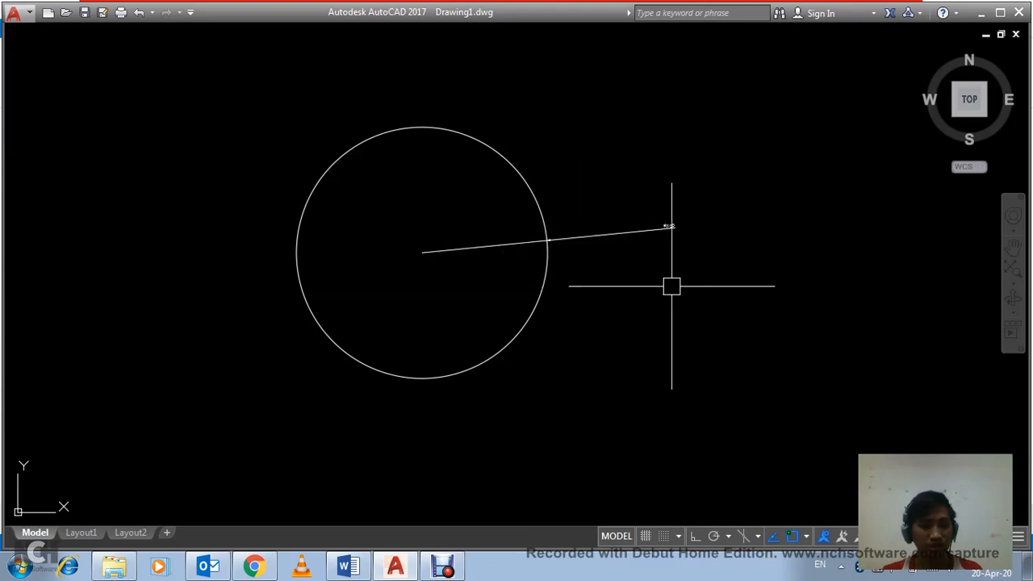
Step: Delete the radius dimension from the circle
left_click(710, 263)
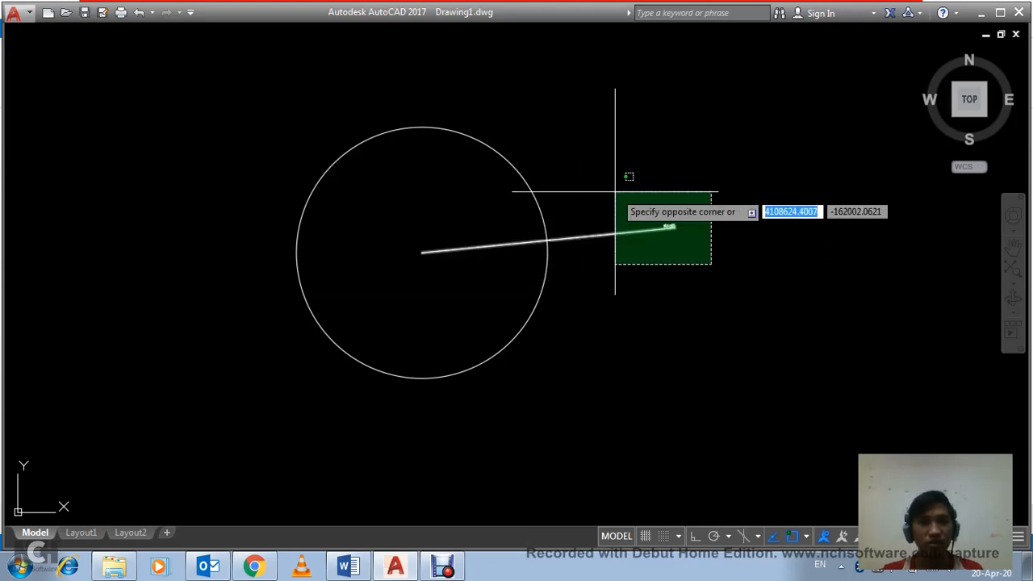
left_click(616, 192)
key("Delete")
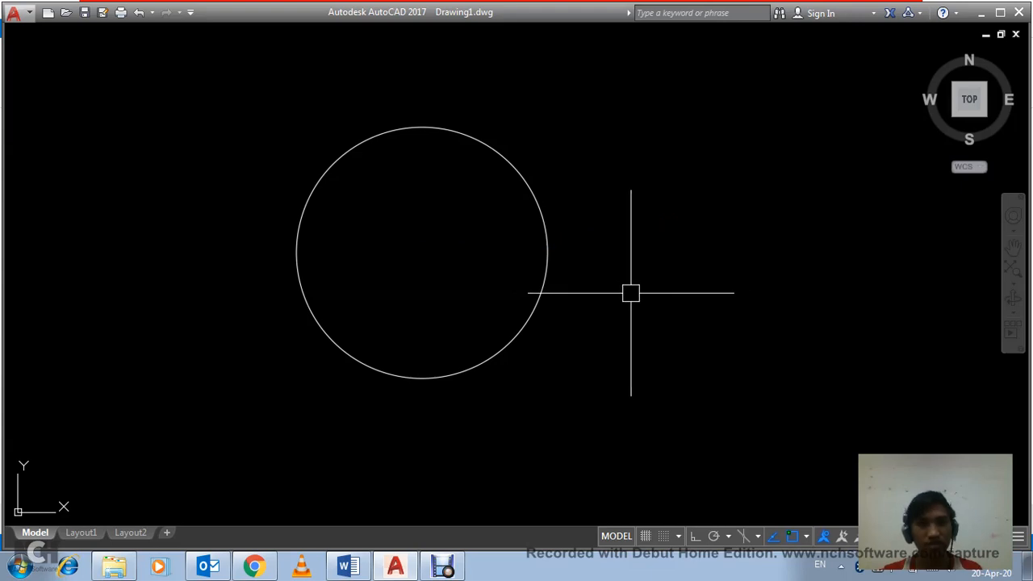
scroll(613, 292, "down", 4)
scroll(572, 288, "up", 2)
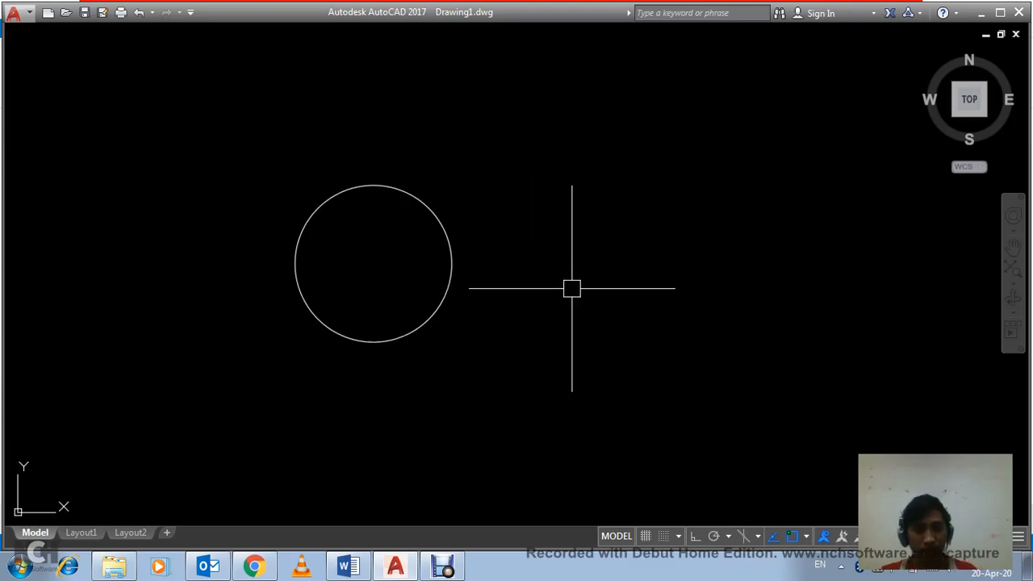
left_click(604, 297)
left_click(525, 212)
Step: Draw a larger freehand circle to the right of the first one, overlapping its right side
type("c")
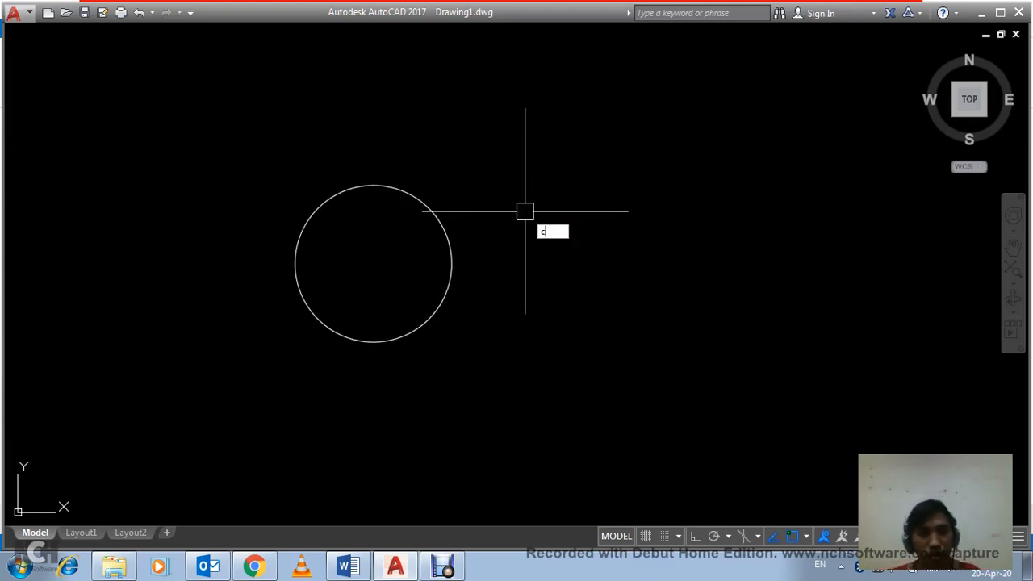
key("Return")
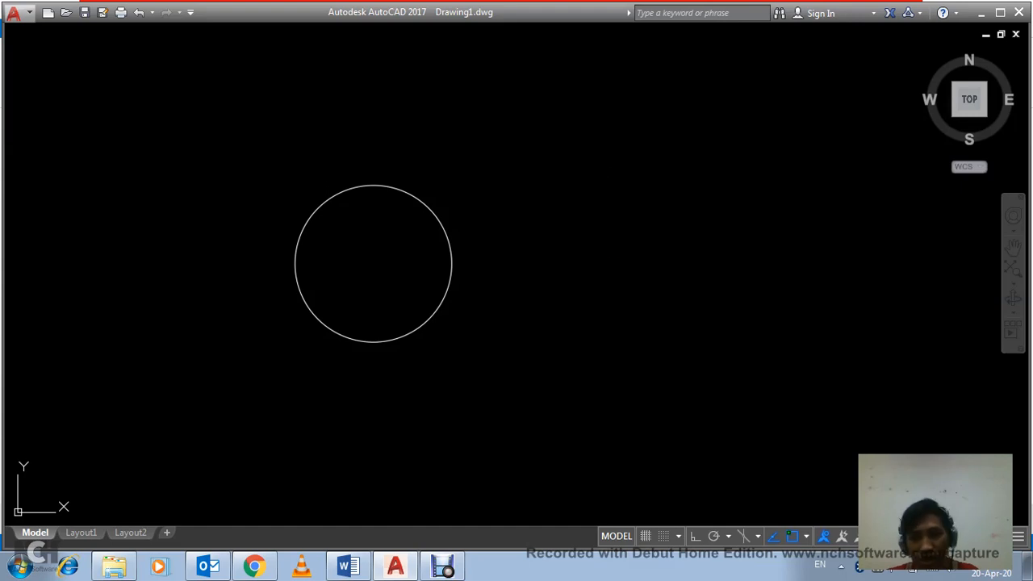
left_click(603, 266)
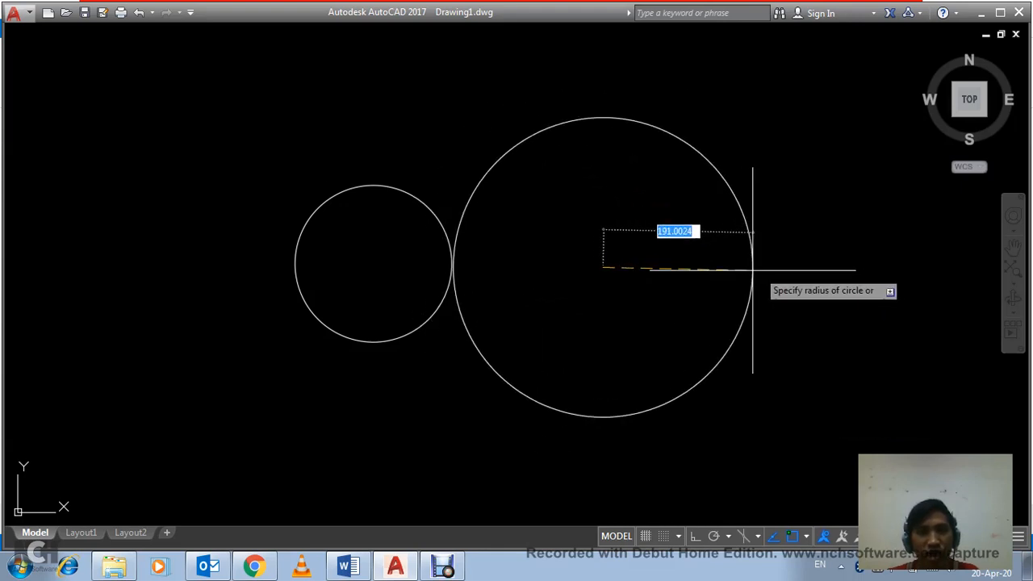
left_click(807, 271)
Step: Draw a concentric circle inside the large circle, about half its size
key("Return")
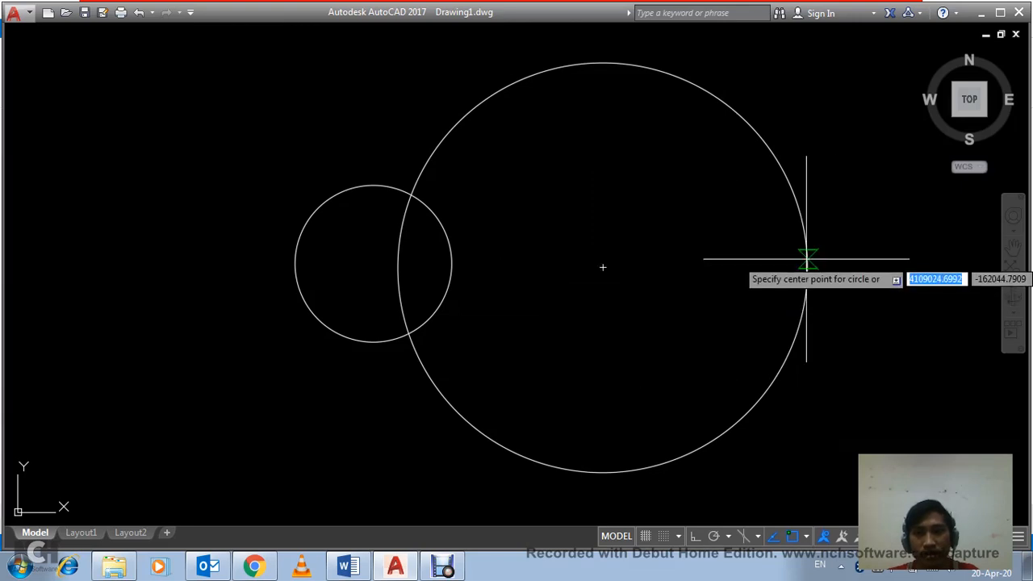
left_click(602, 267)
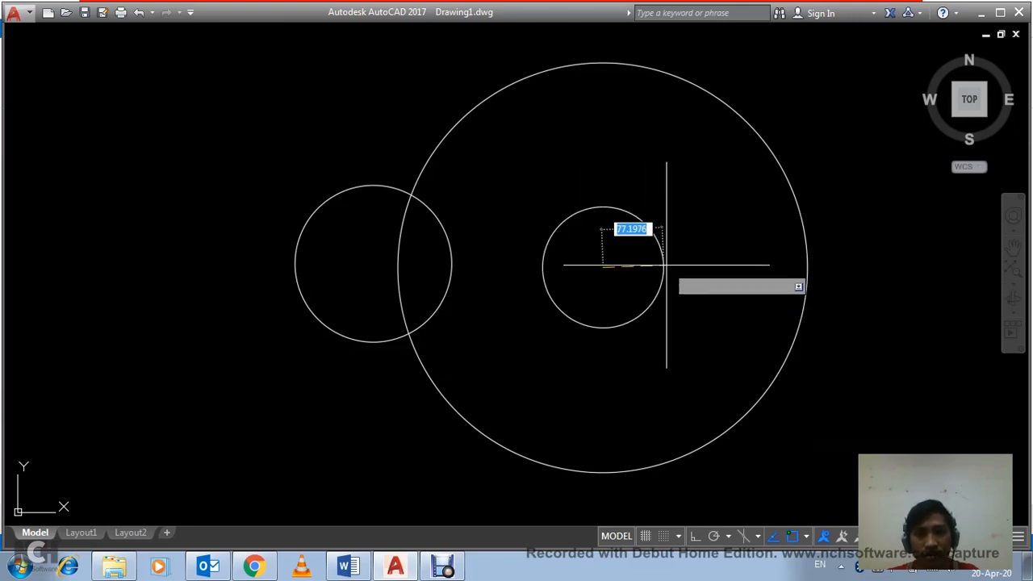
left_click(701, 268)
scroll(597, 296, "down", 4)
middle_click_drag(597, 295, 385, 281)
left_click(541, 298)
left_click(498, 259)
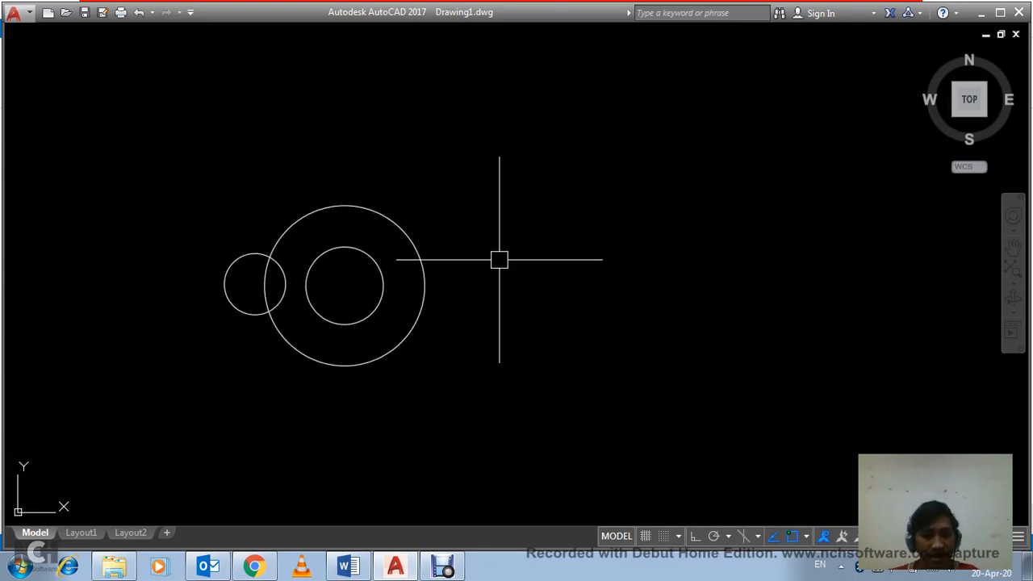
left_click(609, 319)
left_click(551, 263)
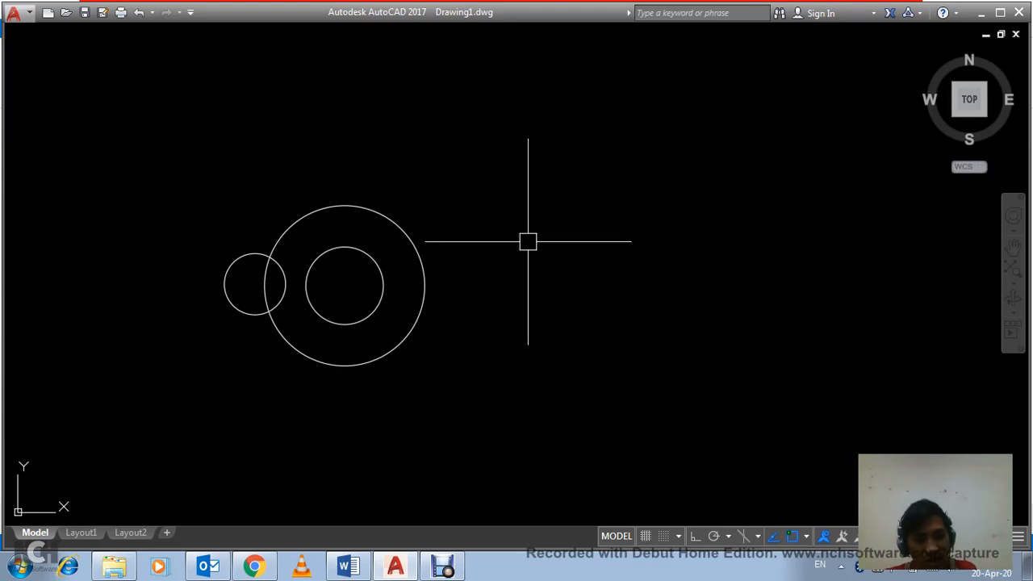
Step: Draw a wide rectangle by two opposite corners to the right of the circles
type("REC")
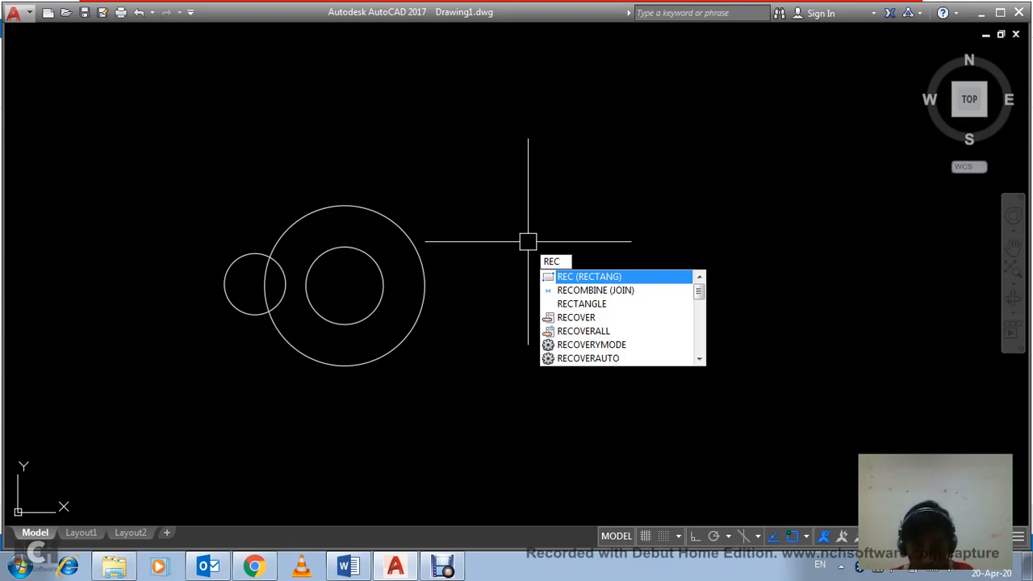
key("Return")
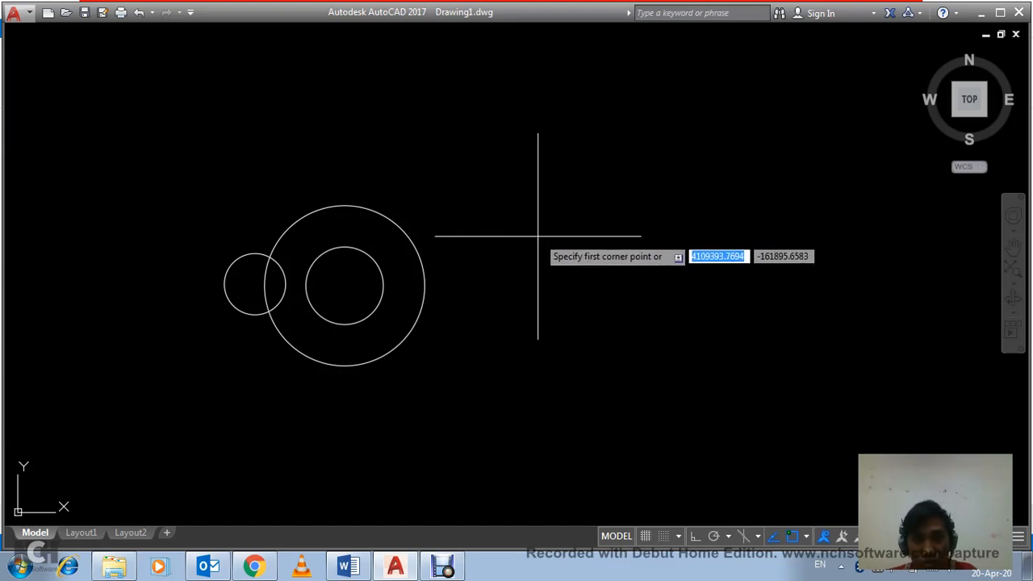
left_click(538, 236)
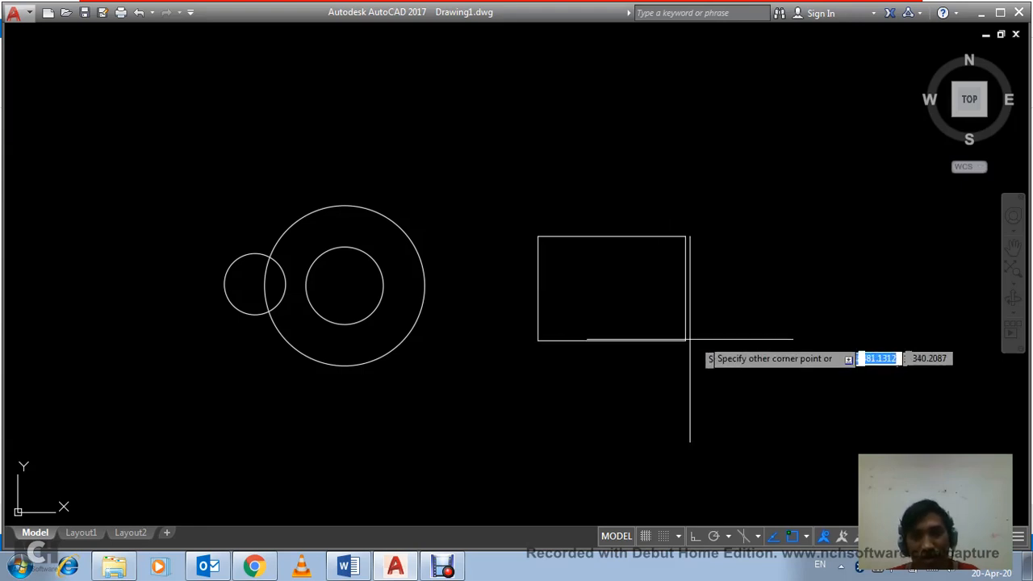
left_click(786, 355)
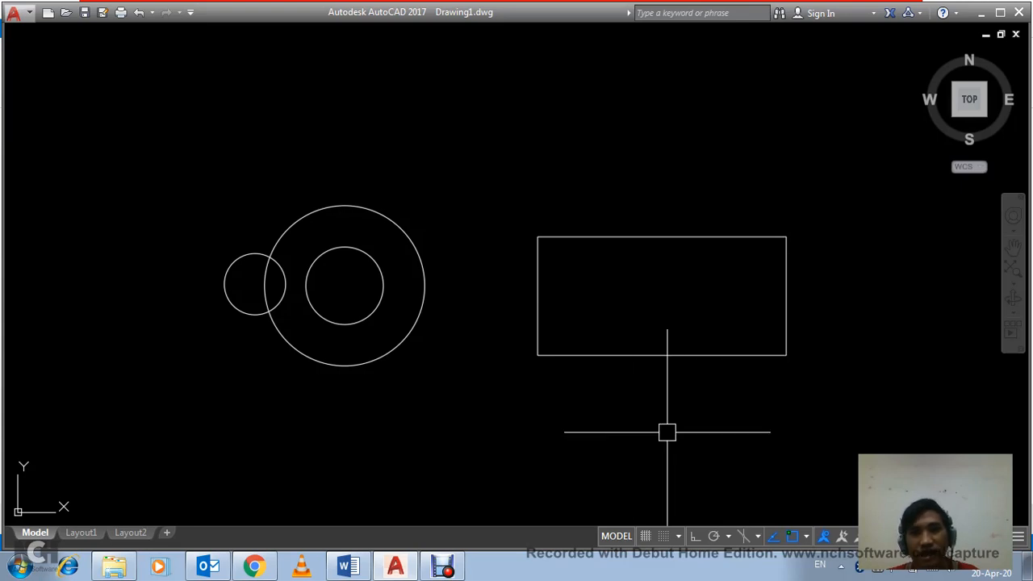
Step: Draw a smaller, flatter rectangle below the first rectangle, extending slightly past its right side
middle_click_drag(731, 400, 564, 344)
key("Return")
left_click(484, 343)
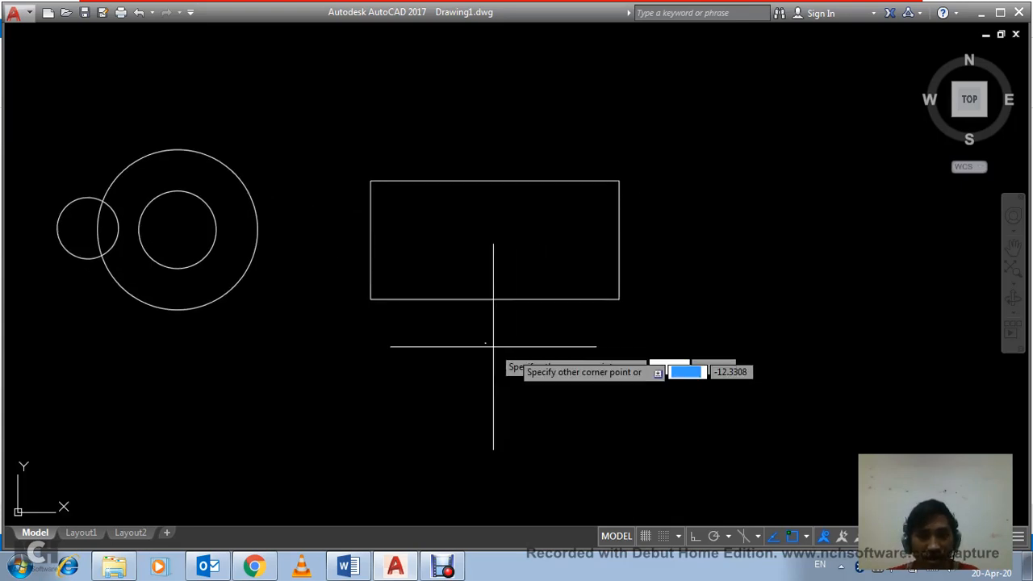
left_click(663, 393)
Step: Draw a third freehand rectangle by two opposite corners, right of the wide rectangle and clear of it
key("Return")
left_click(685, 231)
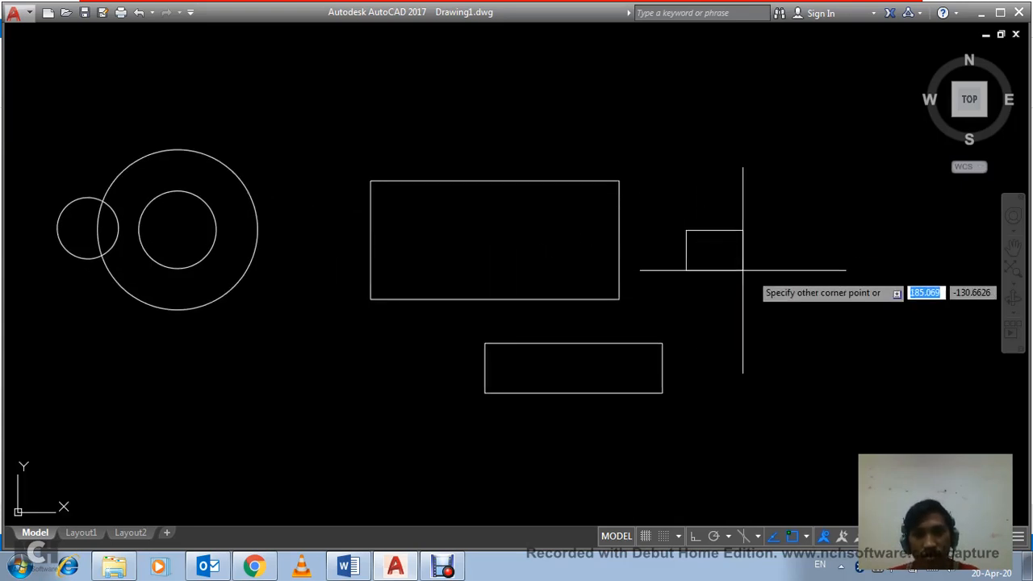
left_click(831, 325)
scroll(686, 303, "down", 4)
middle_click_drag(691, 304, 512, 293)
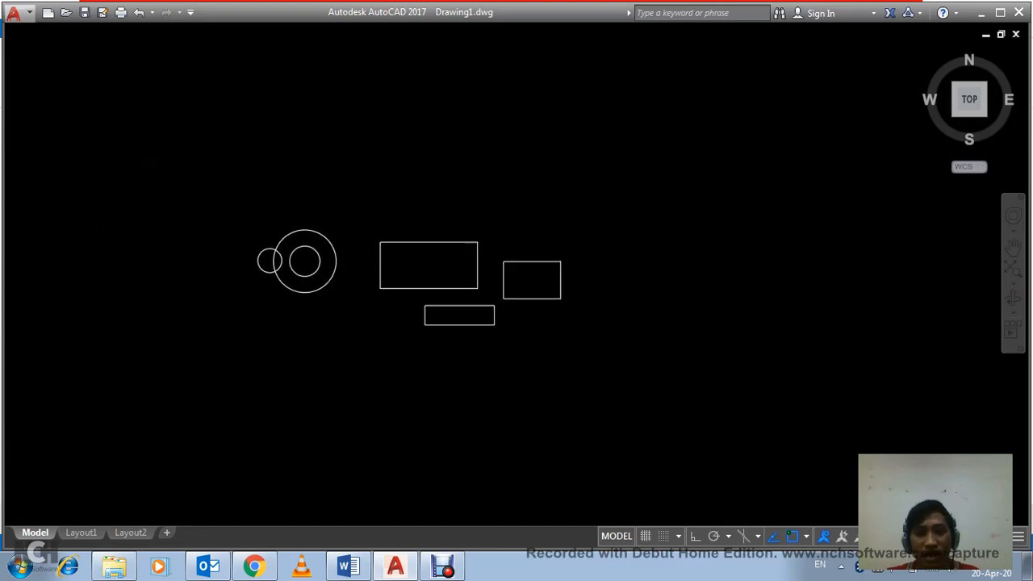
scroll(533, 266, "up", 2)
scroll(614, 278, "up", 2)
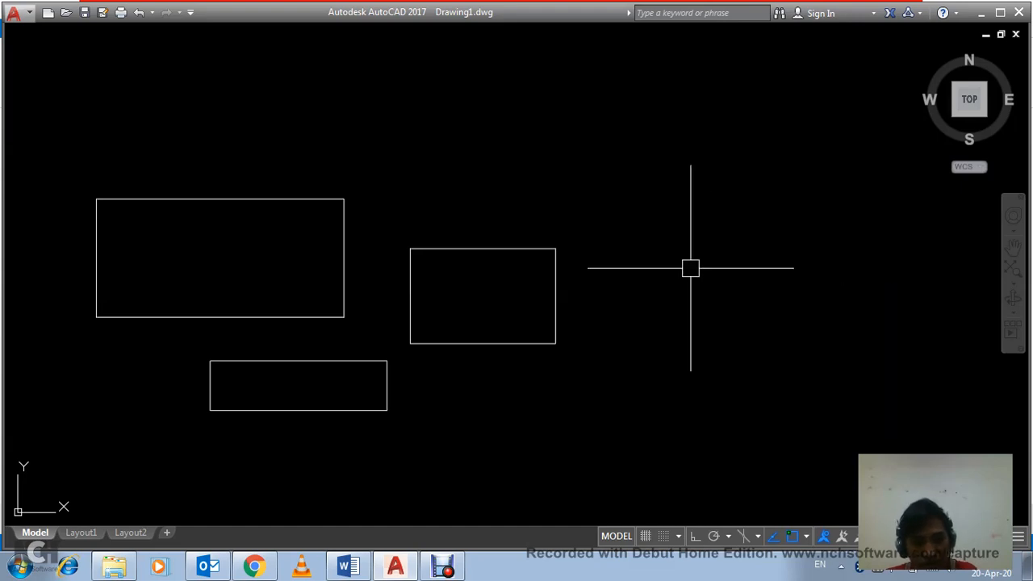
Step: Draw a rectangle 500 wide and 300 high, extending downward from its first corner, right of the third rectangle
type("REC")
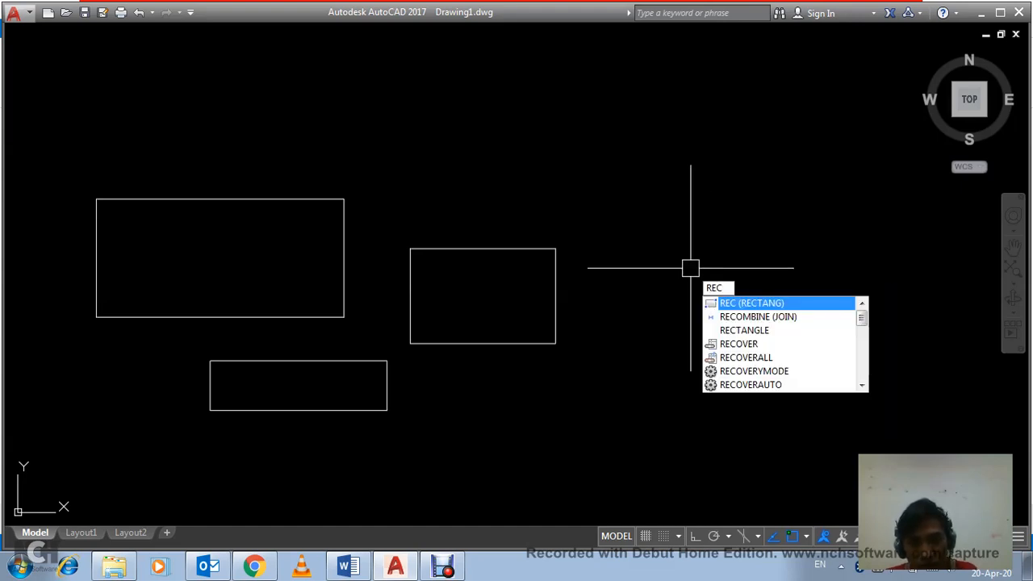
key("Return")
left_click(661, 258)
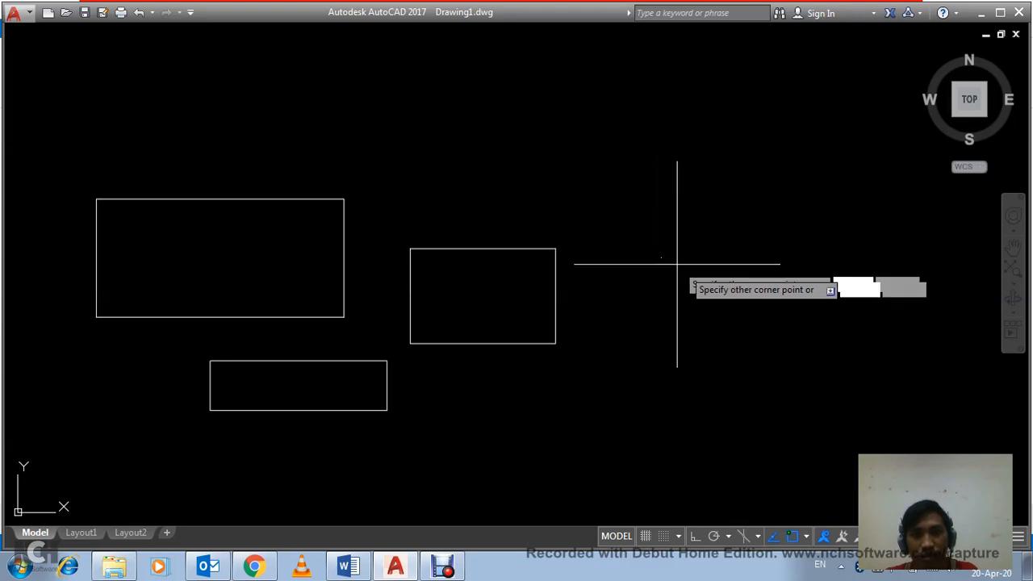
middle_click_drag(777, 327, 565, 302)
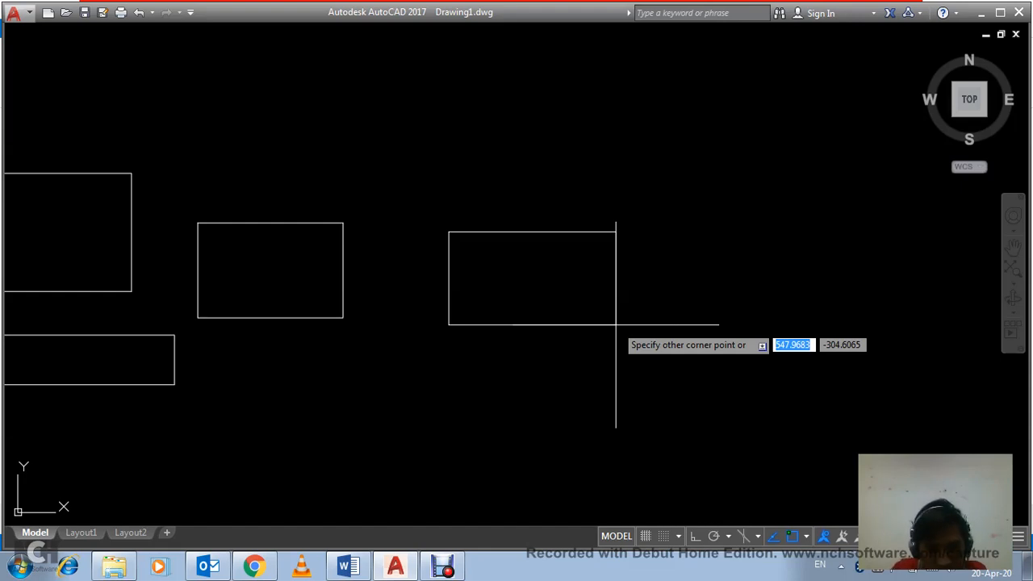
type("500")
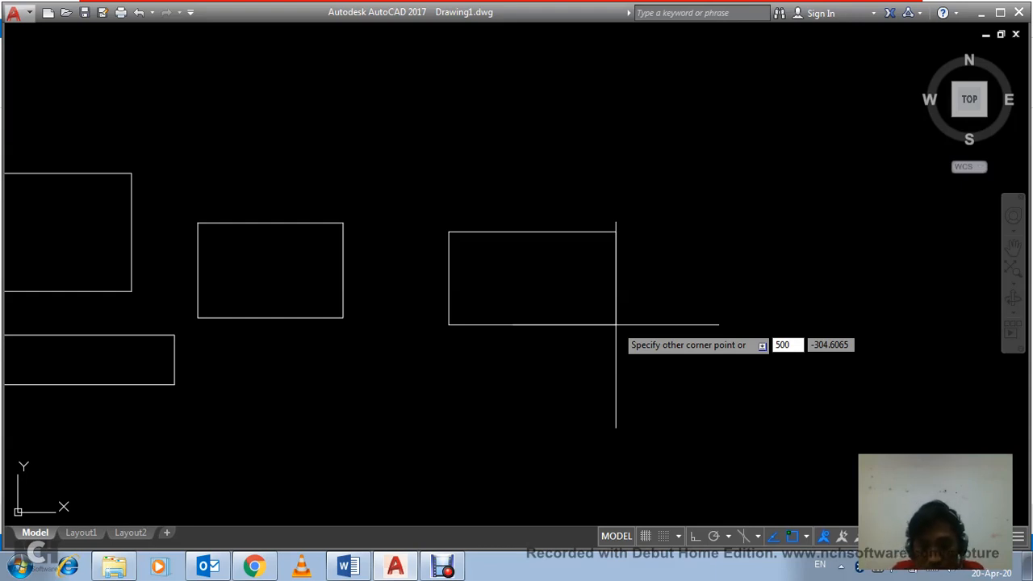
key("Tab")
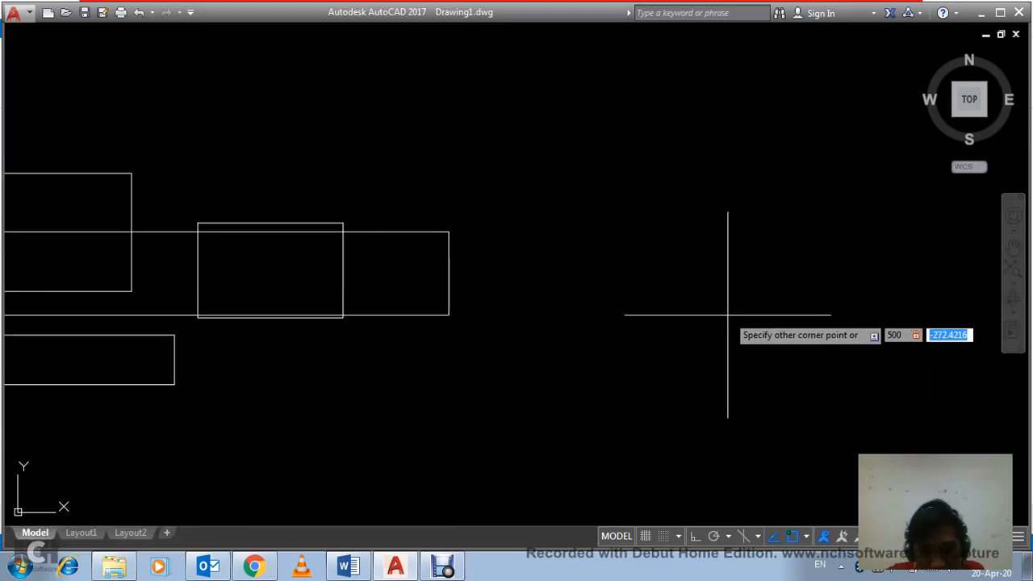
type("-300")
key("Return")
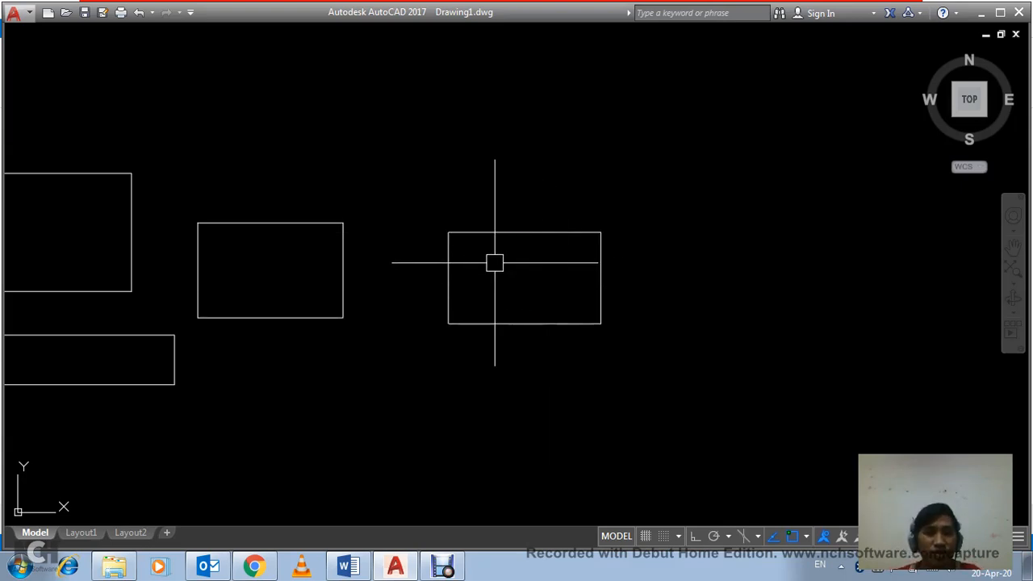
scroll(495, 262, "up", 4)
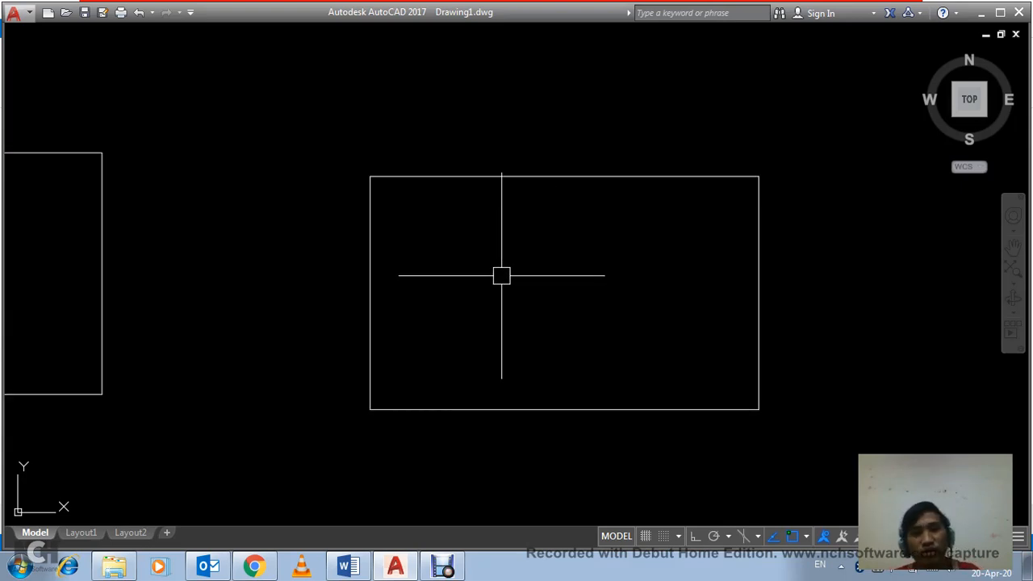
left_click(563, 315)
scroll(525, 295, "down", 6)
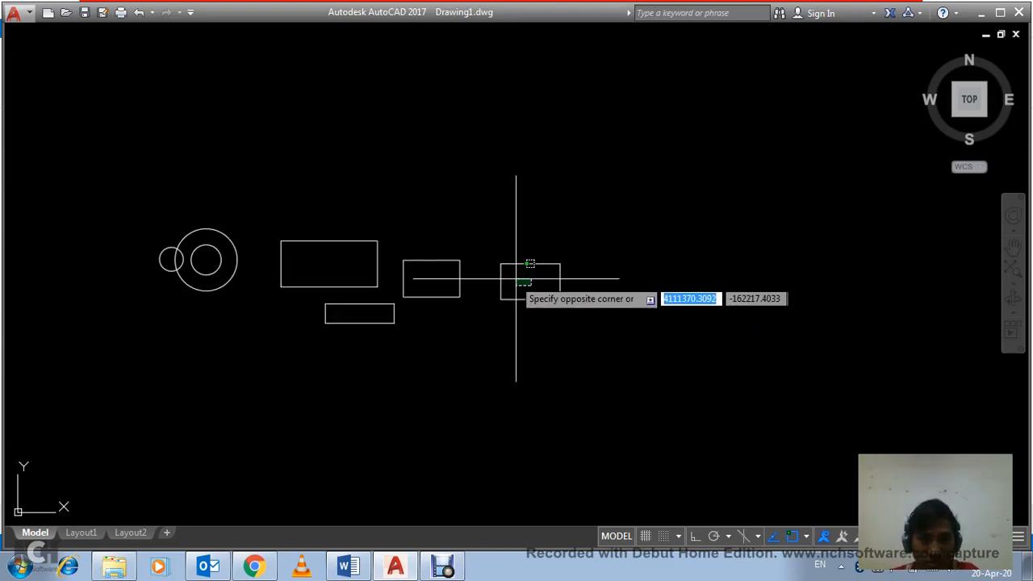
left_click(514, 278)
scroll(513, 290, "up", 2)
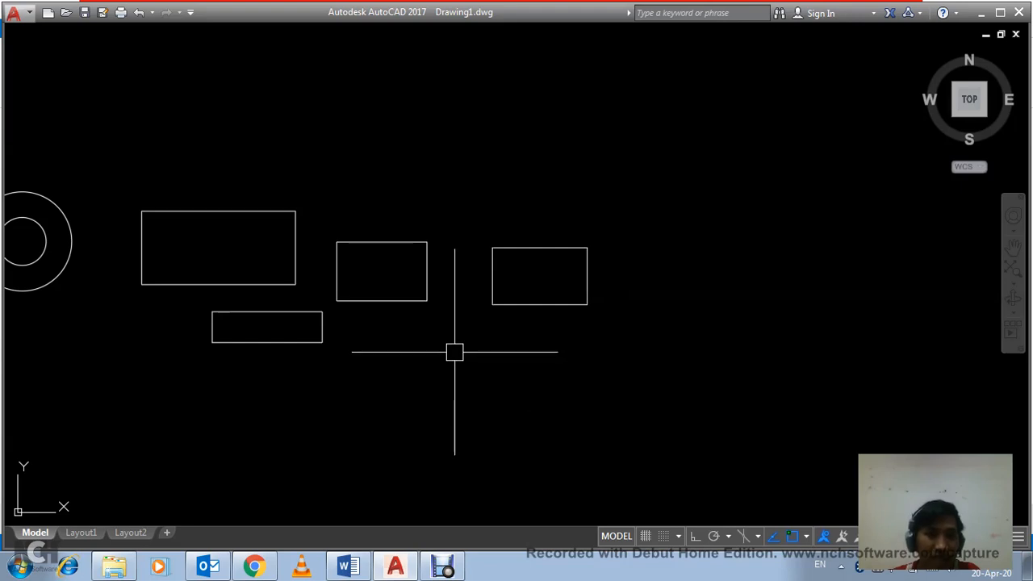
middle_click_drag(454, 351, 516, 348)
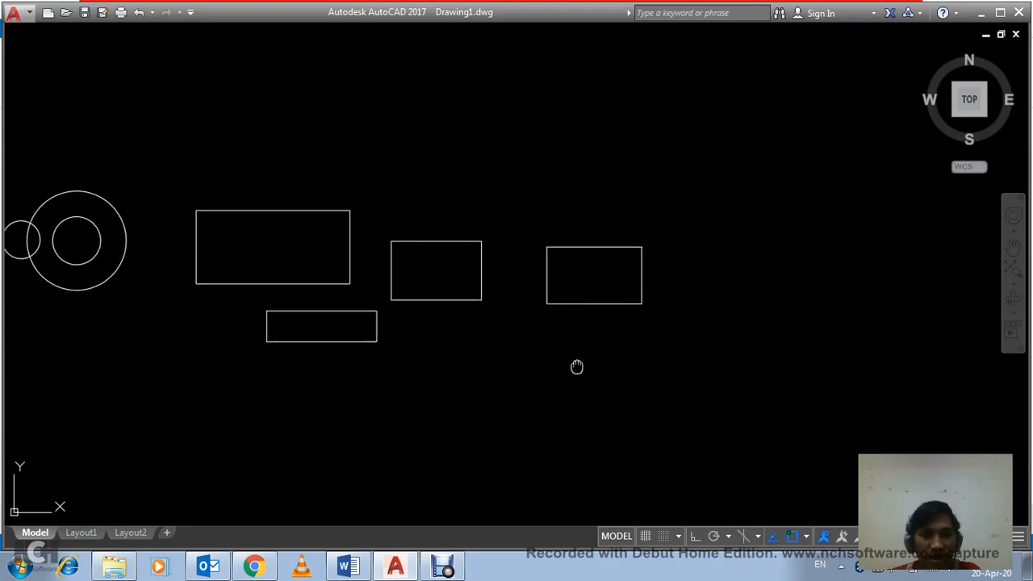
middle_click_drag(576, 364, 501, 340)
middle_click_drag(517, 296, 458, 339)
scroll(479, 297, "up", 2)
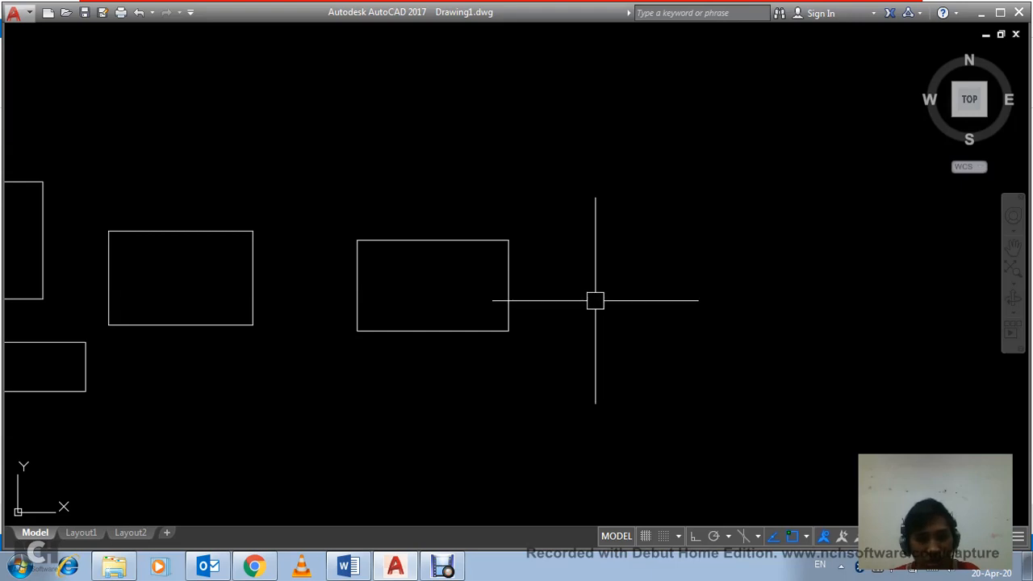
Step: Regenerate the drawing display
middle_click_drag(594, 299, 539, 307)
type("re")
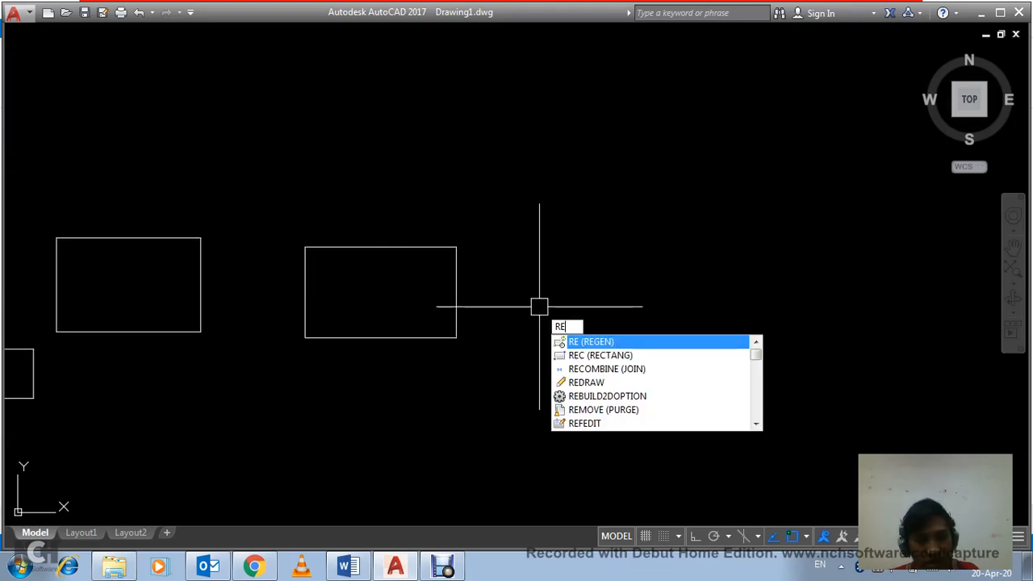
key("Return")
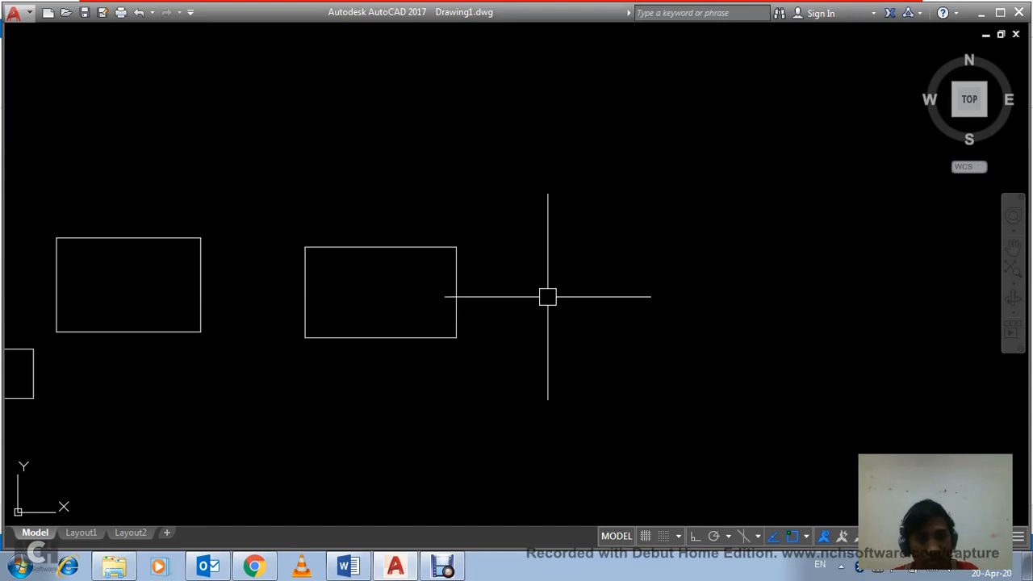
scroll(505, 284, "down", 4)
scroll(458, 283, "up", 2)
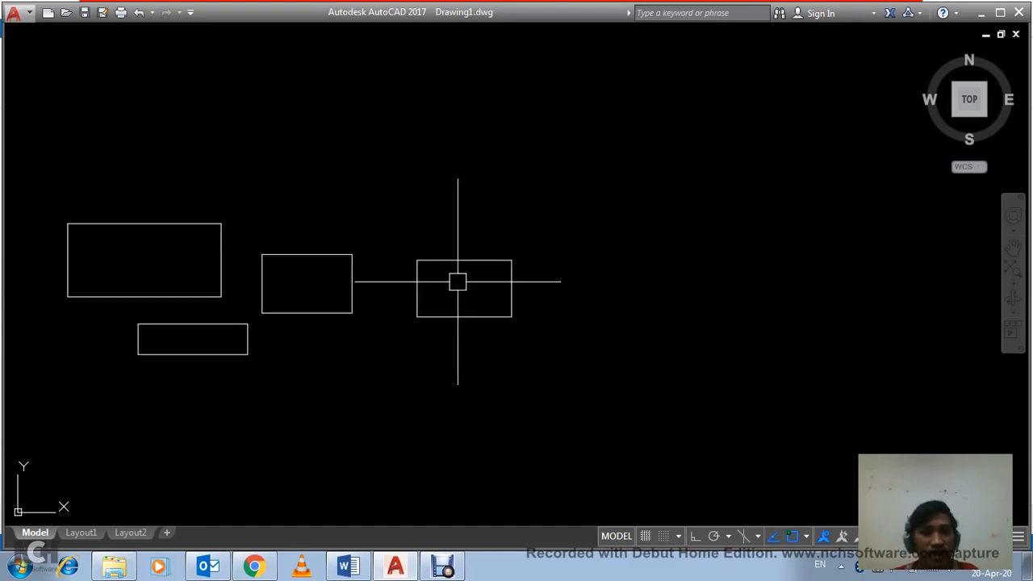
Step: Draw a four-sided polygon inscribed in a circle of radius about 250, slightly tilted, below the two rightmost rectangles
middle_click_drag(476, 309, 597, 285)
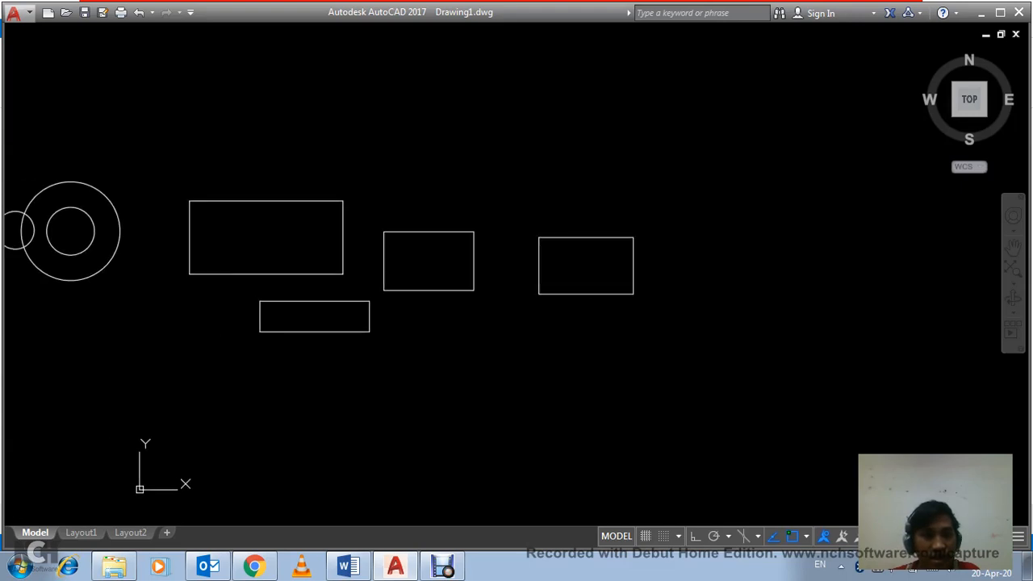
middle_click_drag(509, 317, 584, 297)
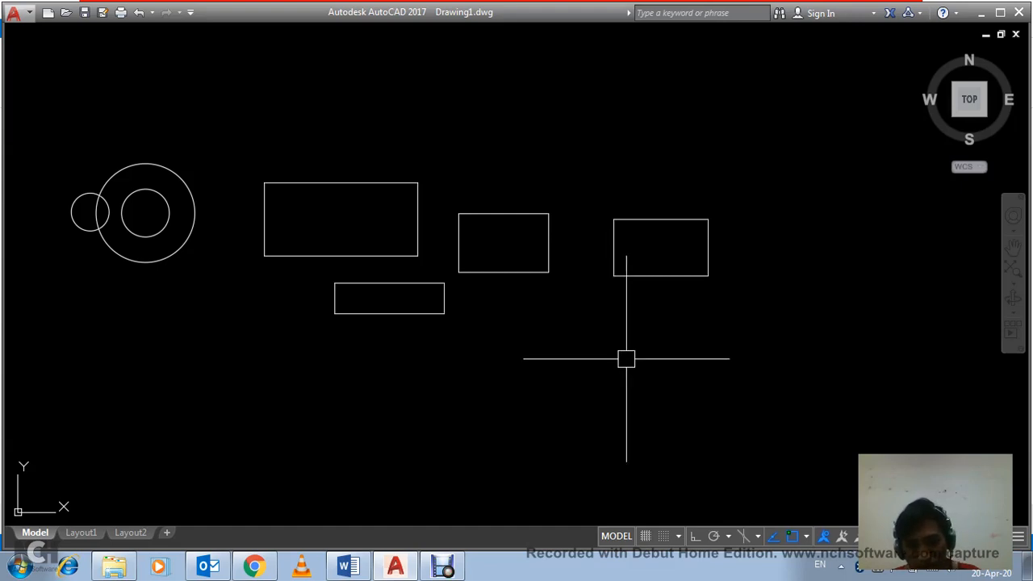
type("P")
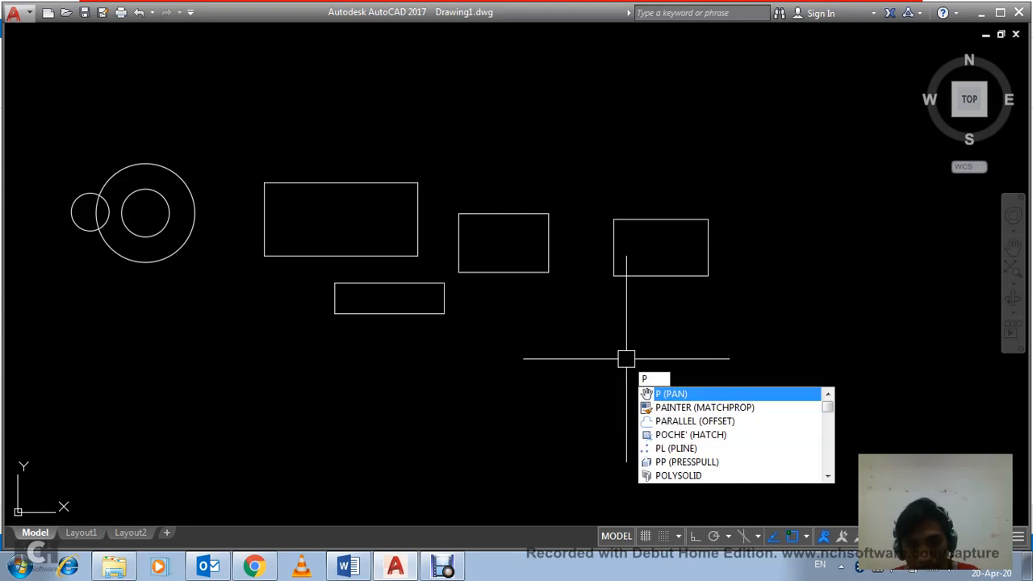
type("OL")
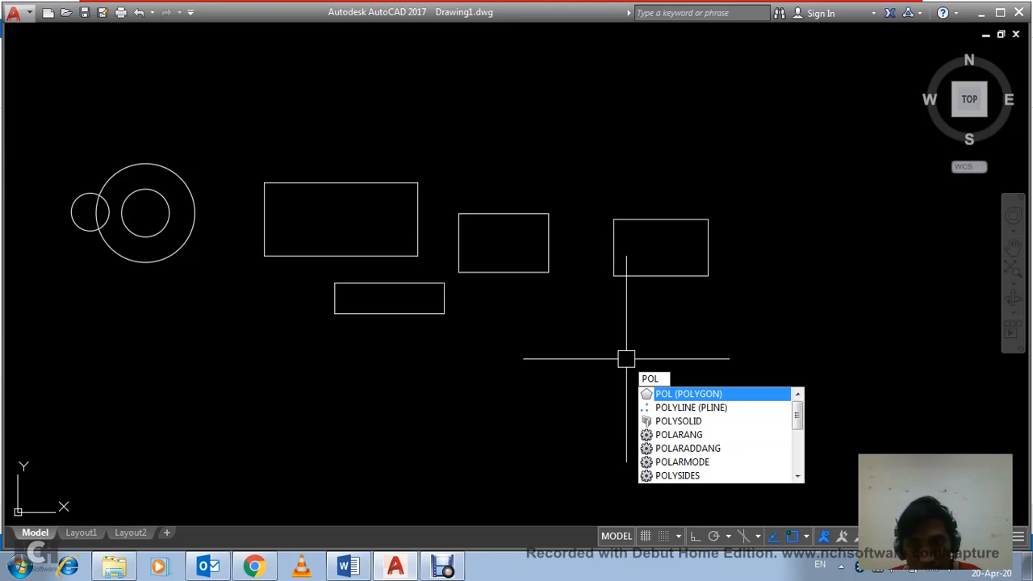
key("Return")
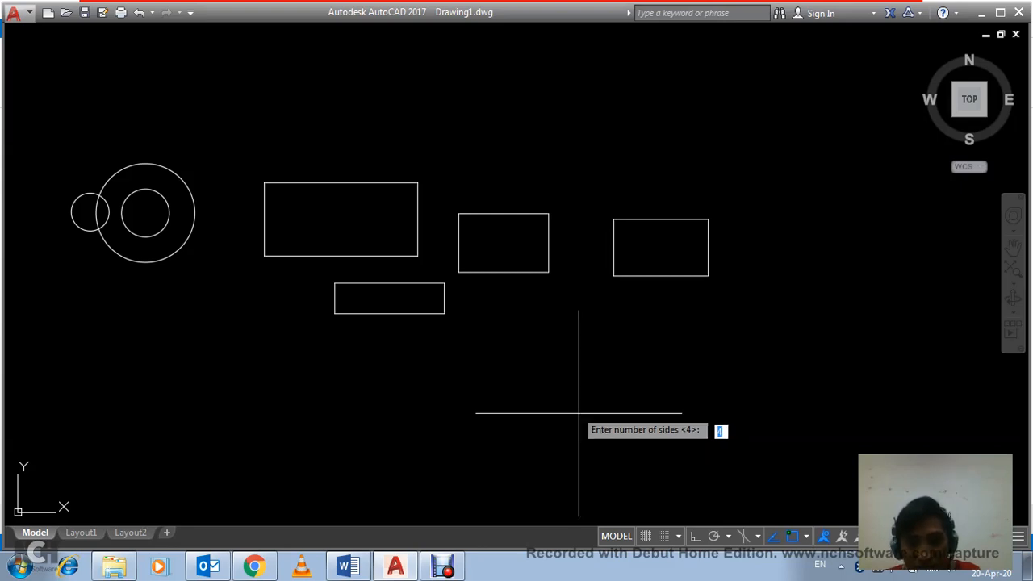
key("Return")
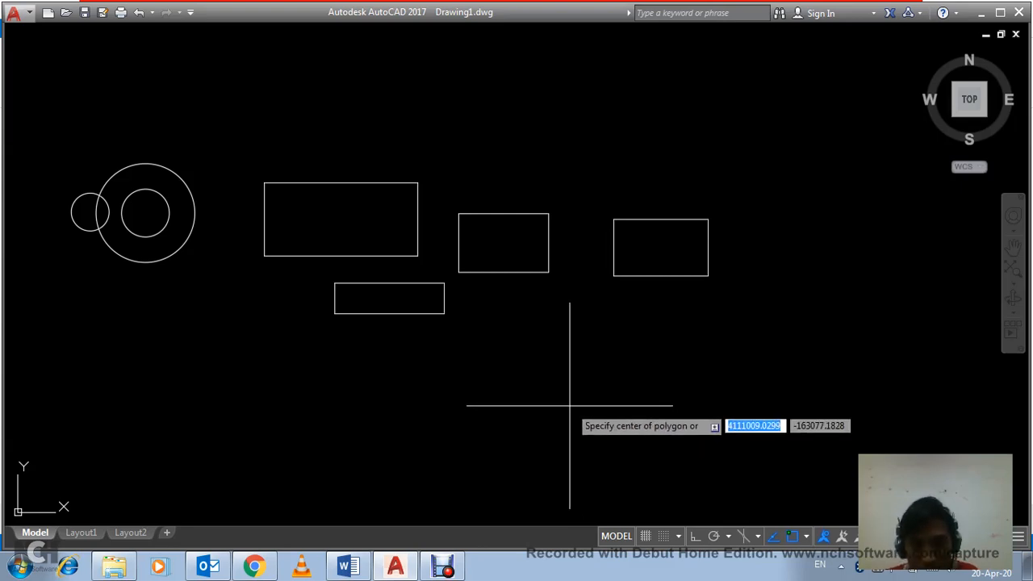
left_click(570, 407)
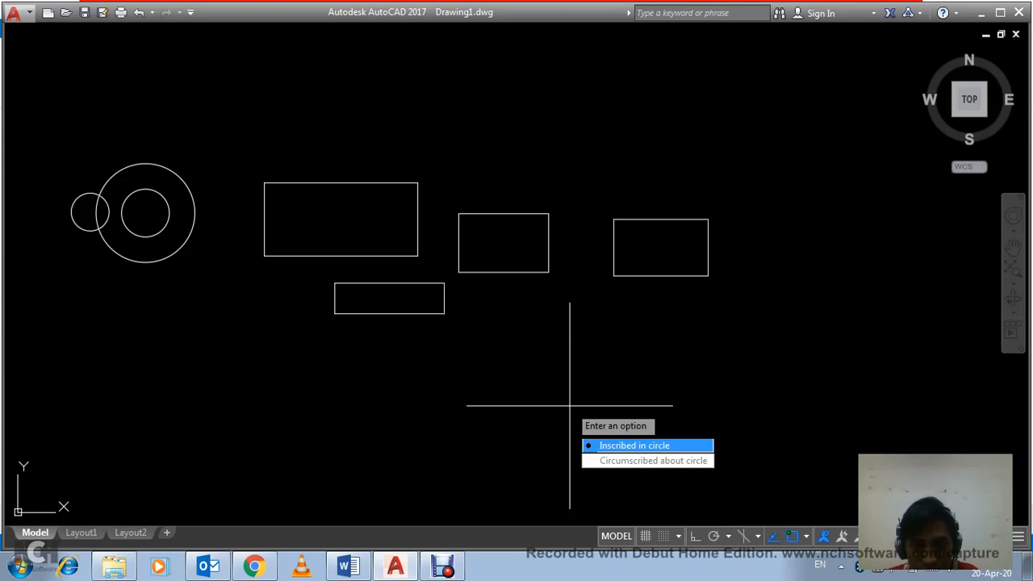
key("Down")
key("Up")
key("Return")
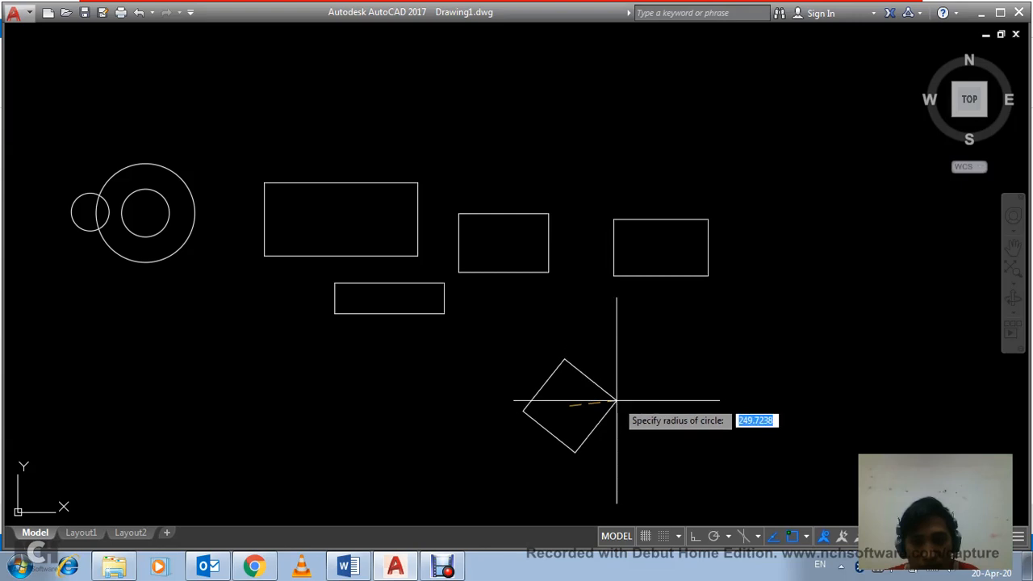
left_click(616, 400)
Step: Draw a six-sided polygon circumscribed about a circle of radius 300 right of the tilted square, with Ortho on and horizontal upper and lower sides
middle_click_drag(691, 384, 566, 353)
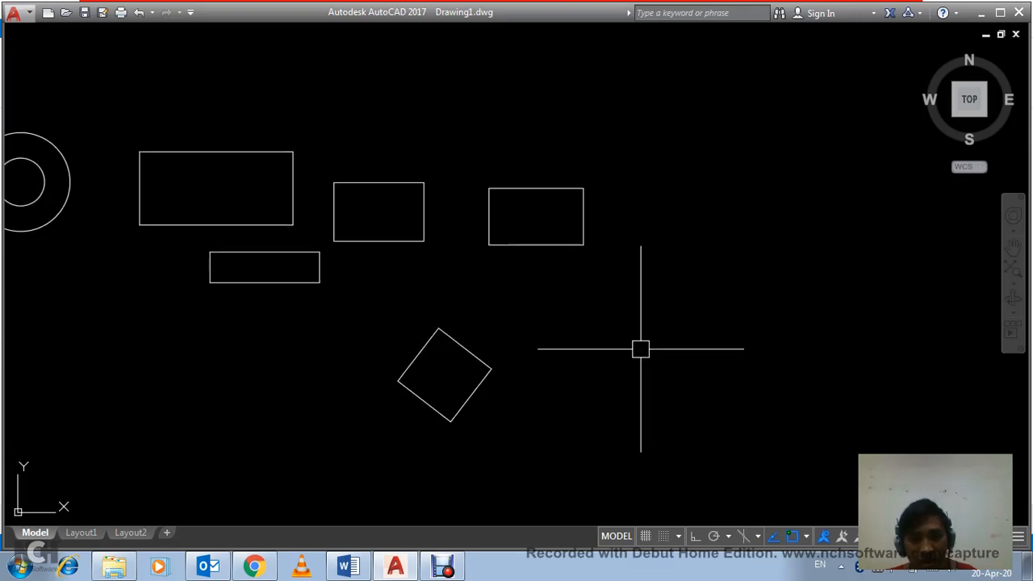
key("Return")
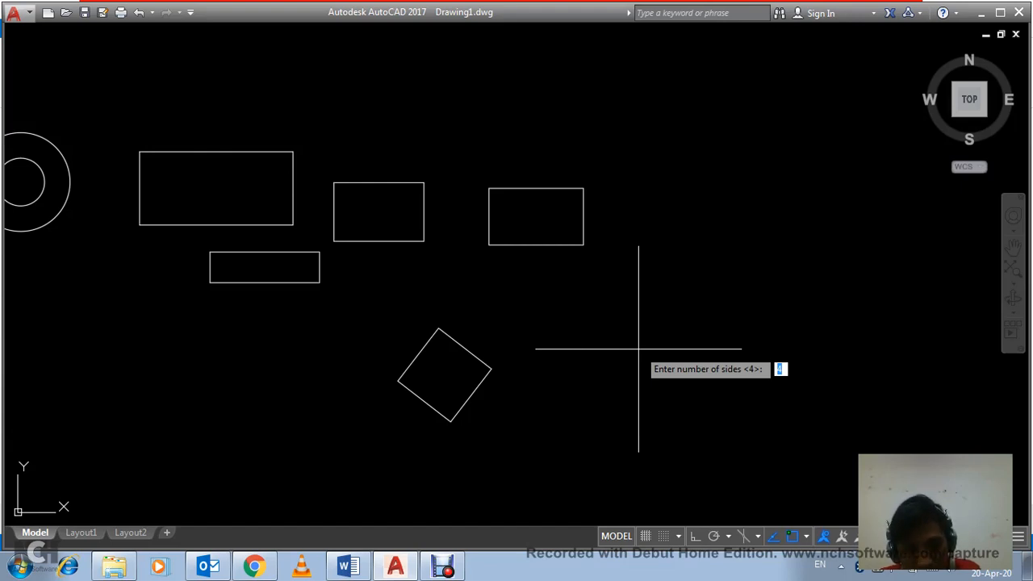
type("6")
key("Return")
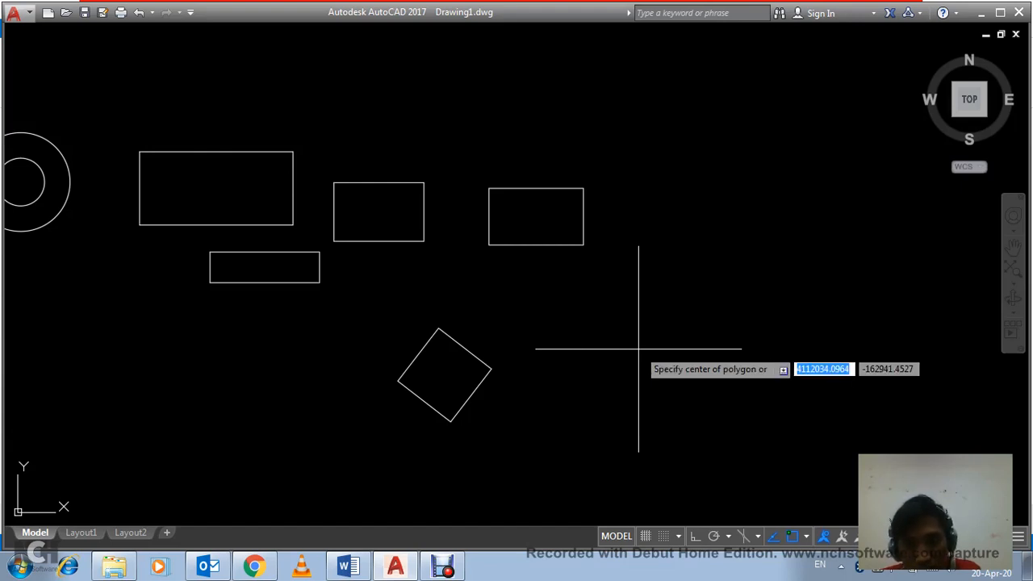
left_click(600, 353)
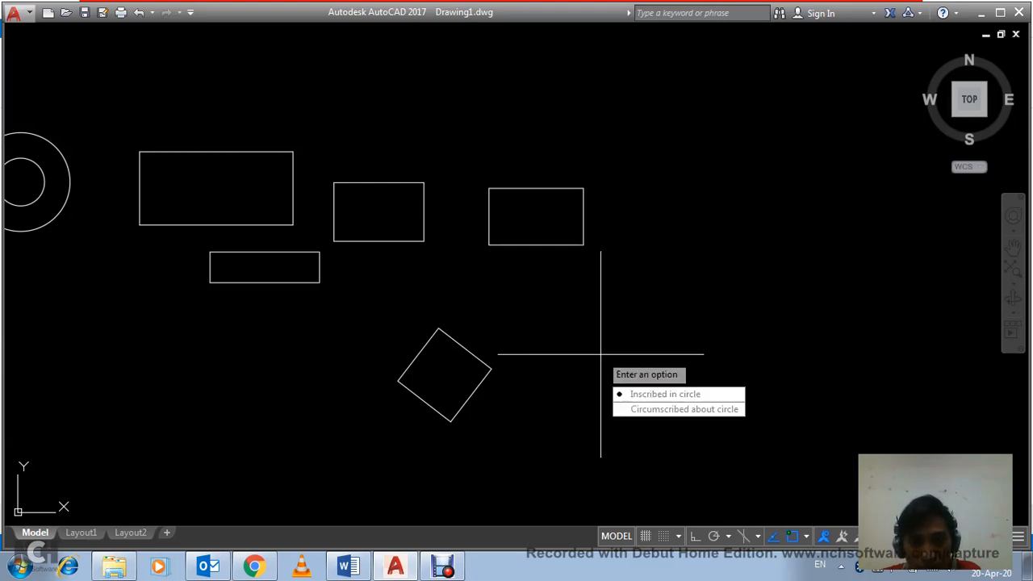
key("Down")
key("Down")
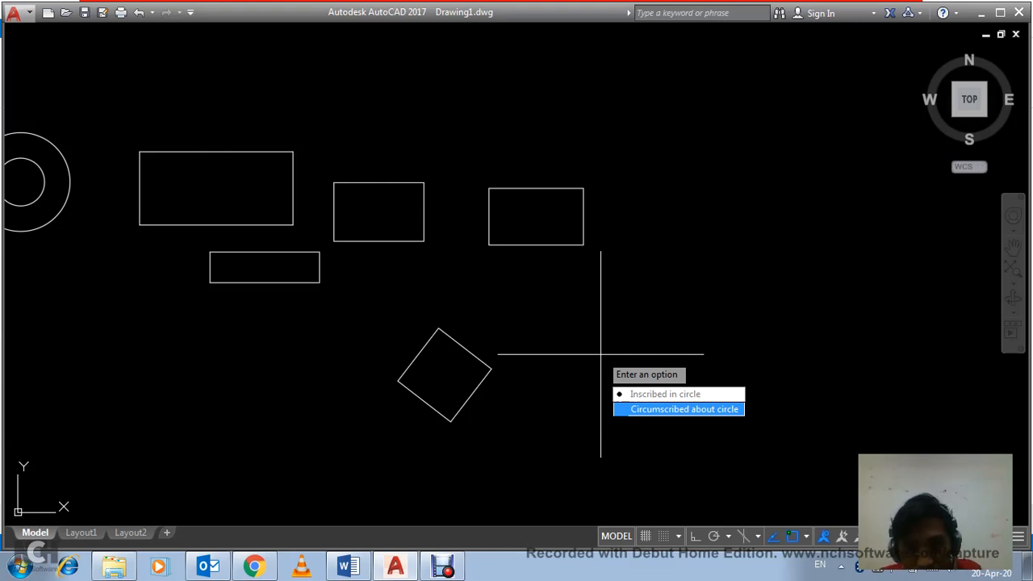
key("Return")
scroll(631, 354, "up", 2)
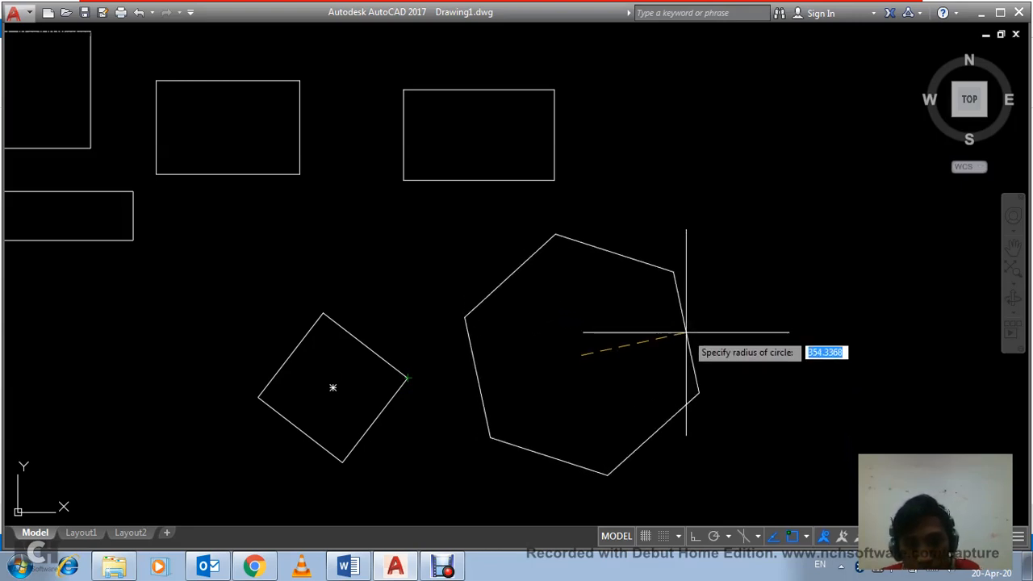
key("F8")
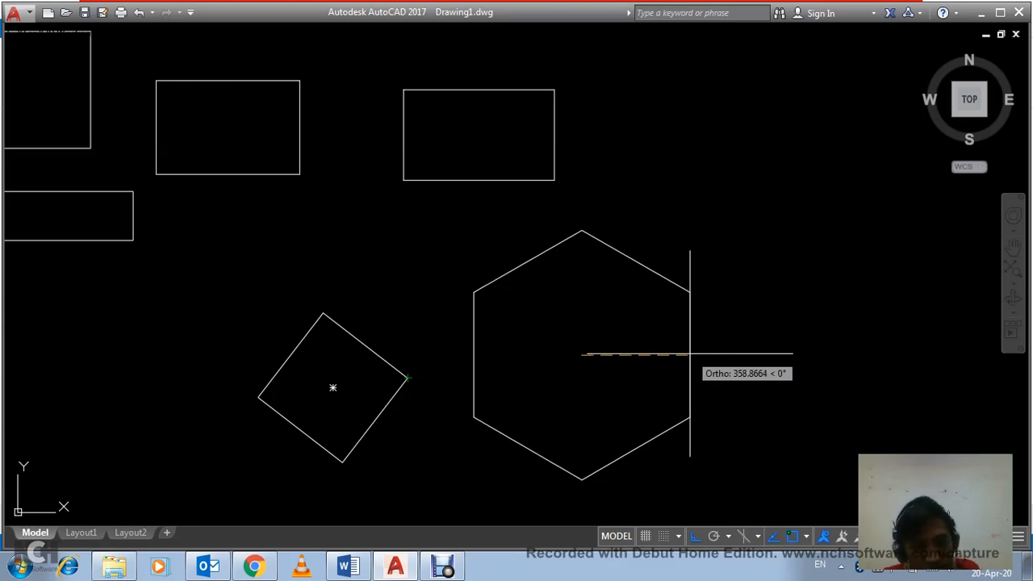
type("300")
key("Return")
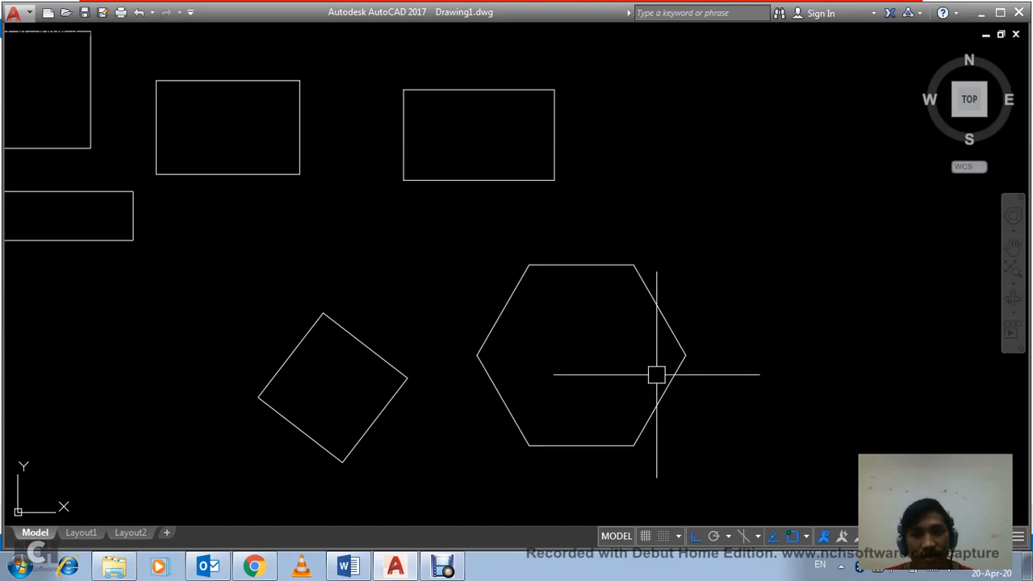
left_click(627, 384)
left_click(567, 332)
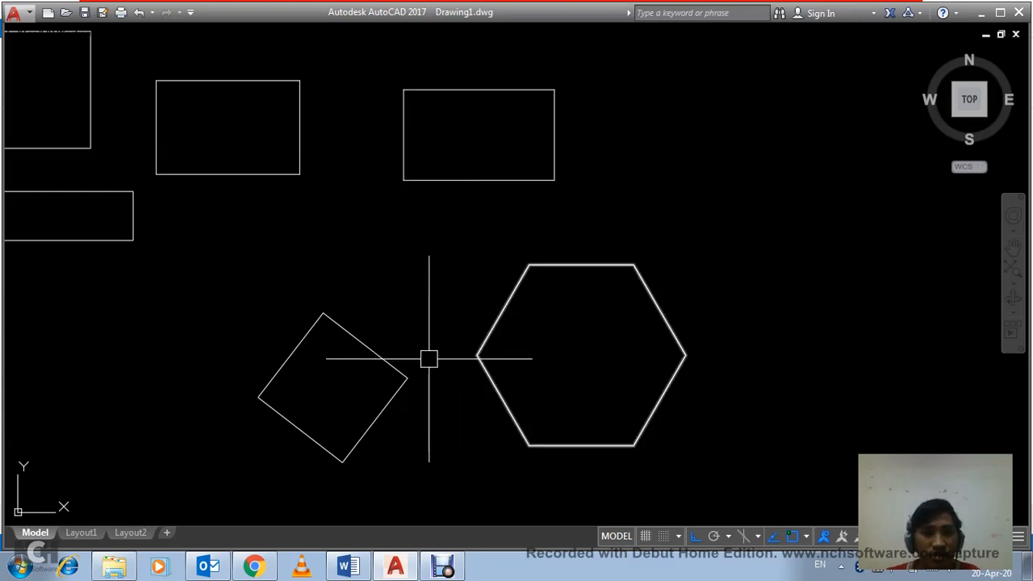
left_click(399, 363)
left_click(491, 355)
left_click(472, 332)
key("Escape")
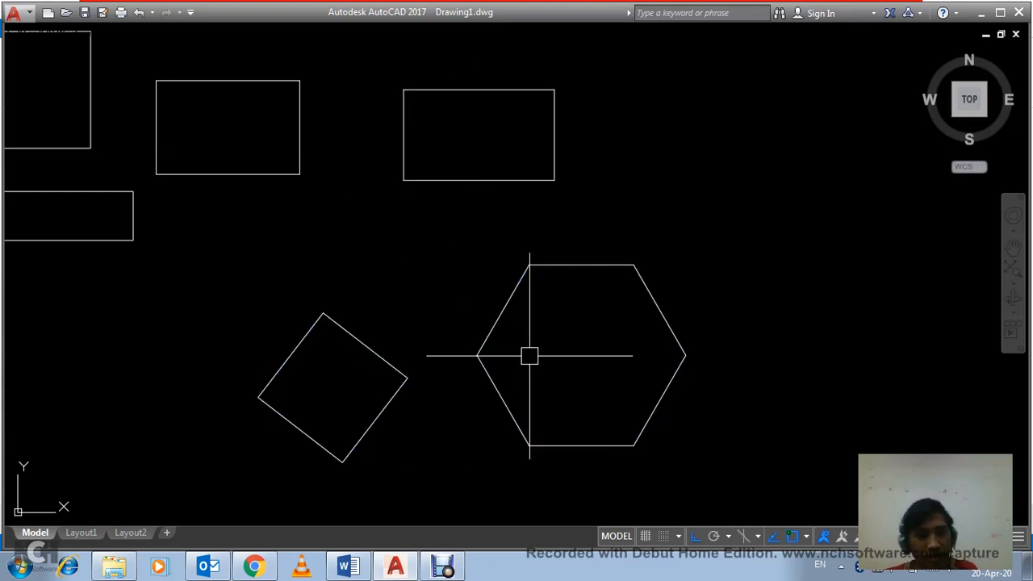
left_click(611, 364)
left_click(584, 313)
scroll(571, 336, "down", 3)
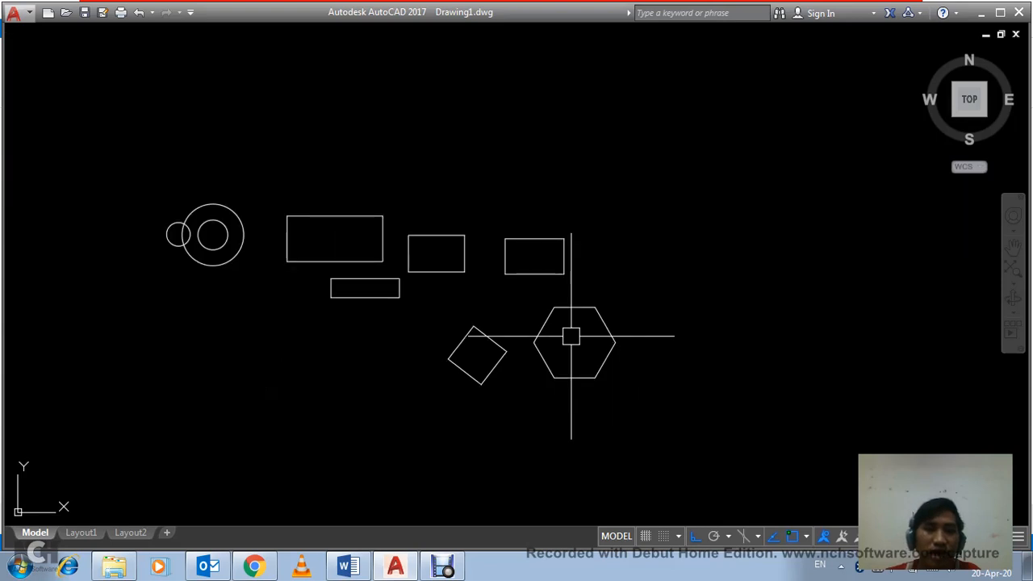
left_click(676, 375)
left_click(637, 312)
middle_click_drag(638, 311, 521, 310)
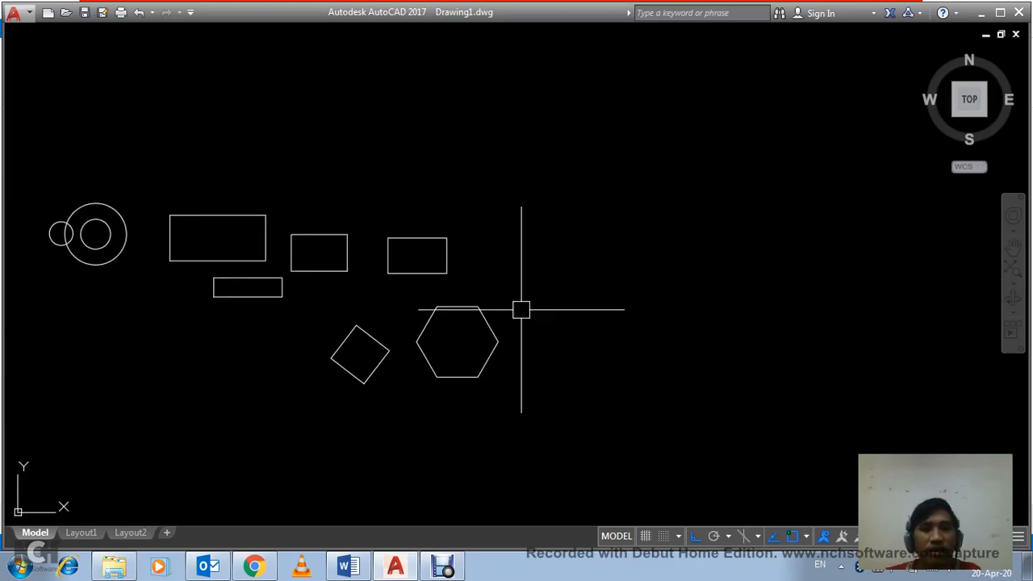
left_click(613, 305)
left_click(551, 256)
left_click(612, 324)
left_click(562, 260)
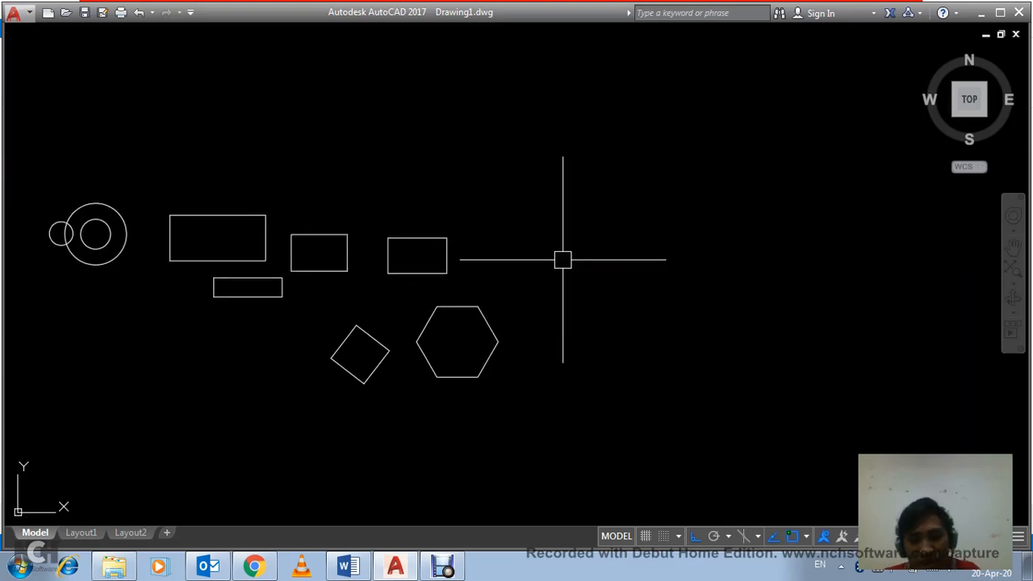
Step: Draw a closed polyline right triangle upper right of the hexagon, 500 to the right and 400 upward
type("PL")
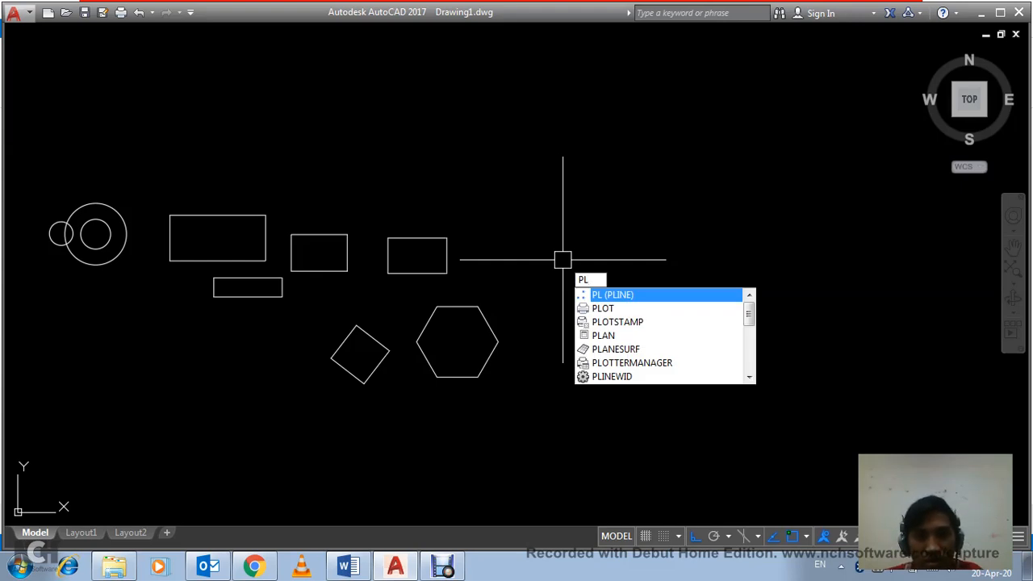
key("Return")
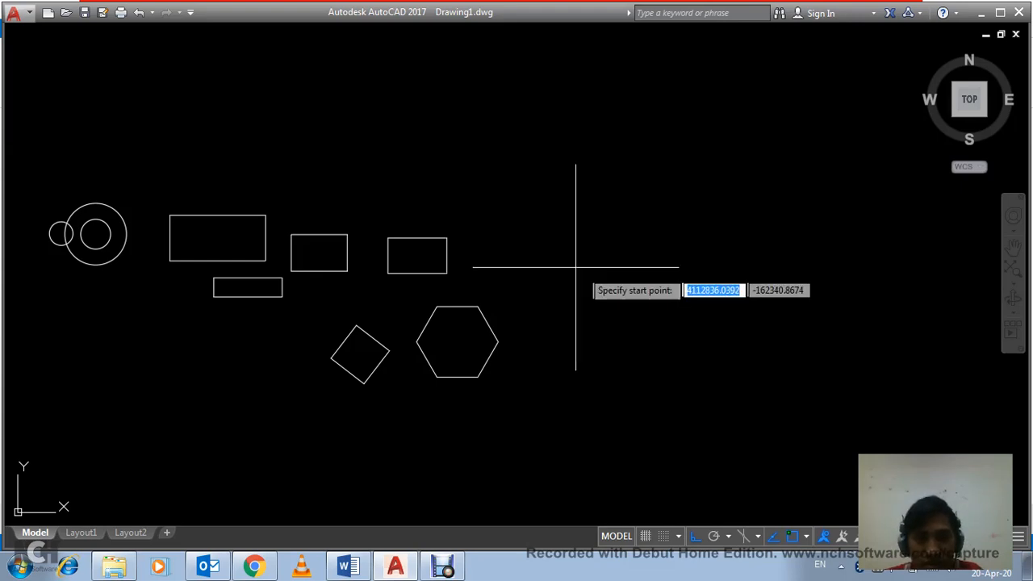
left_click(588, 250)
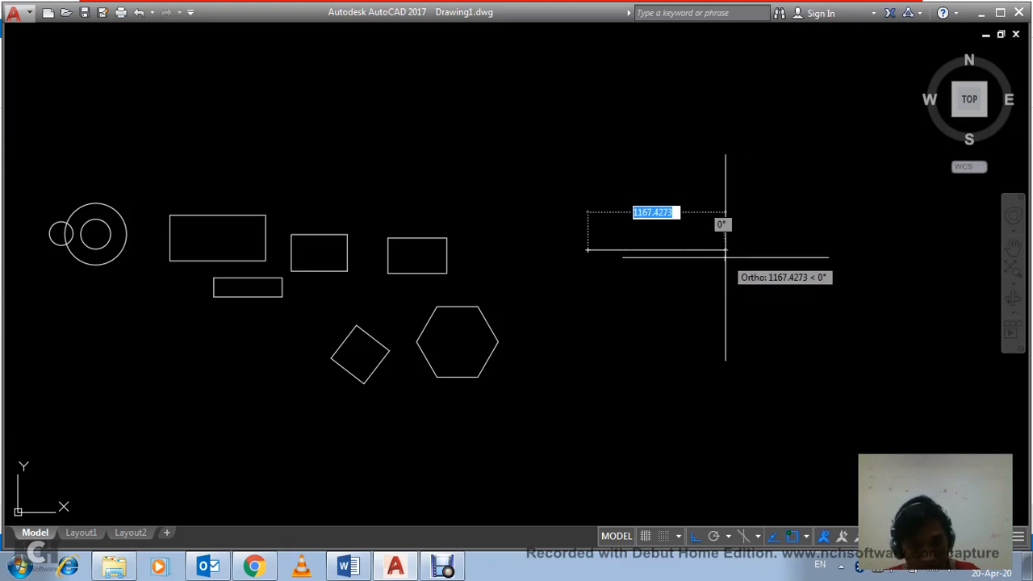
type("500")
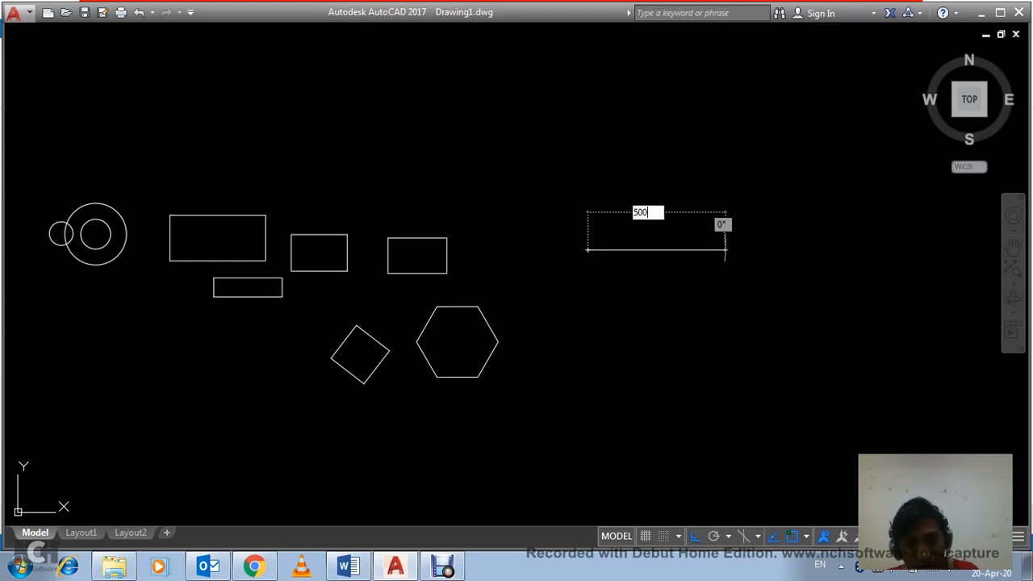
key("Return")
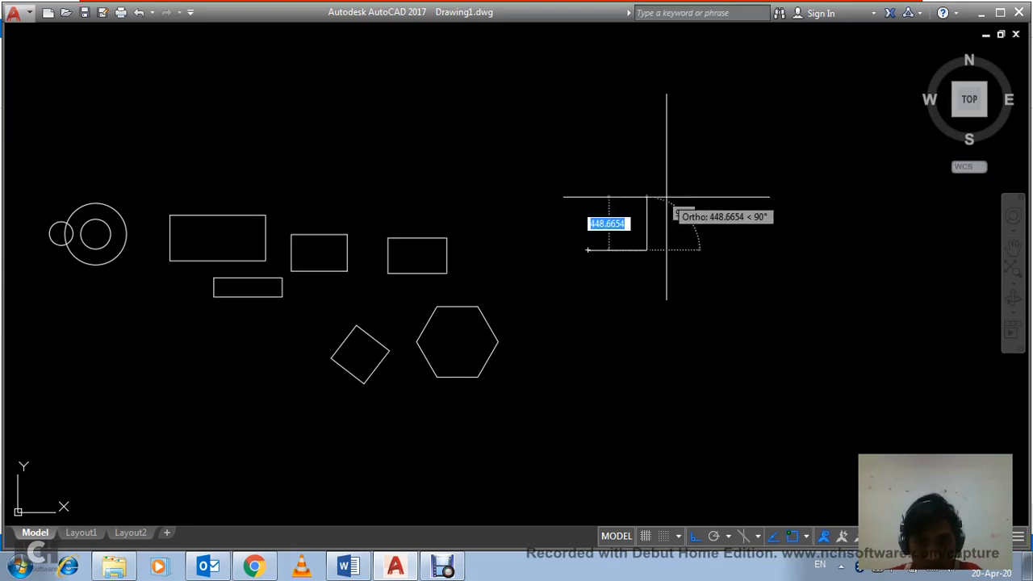
type("4")
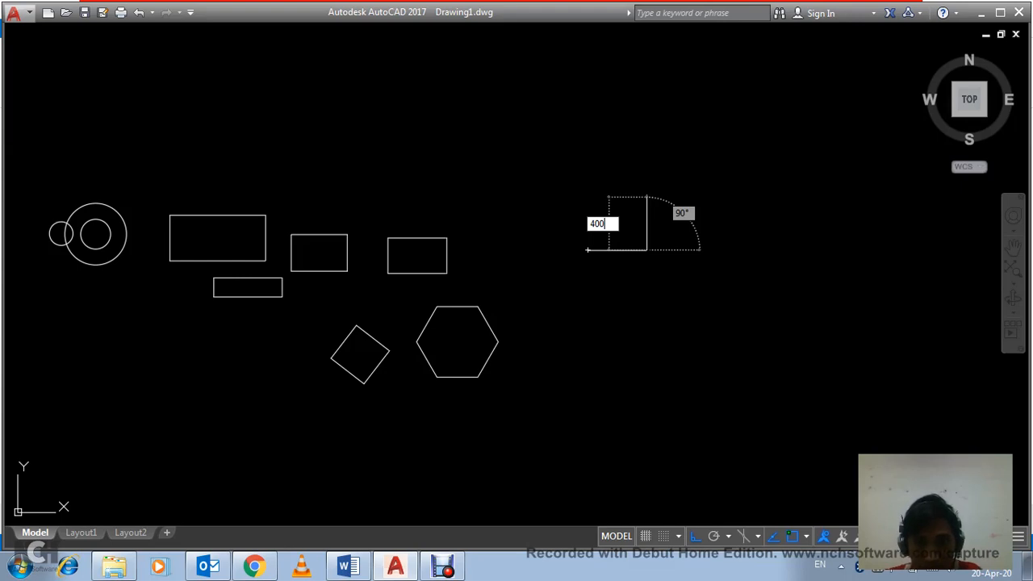
type("00")
key("Return")
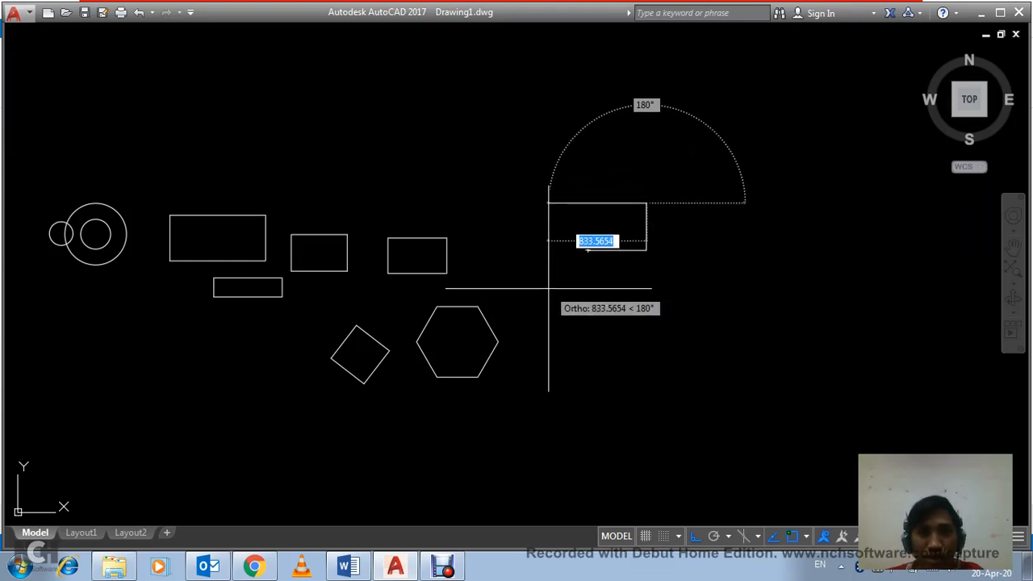
type("c")
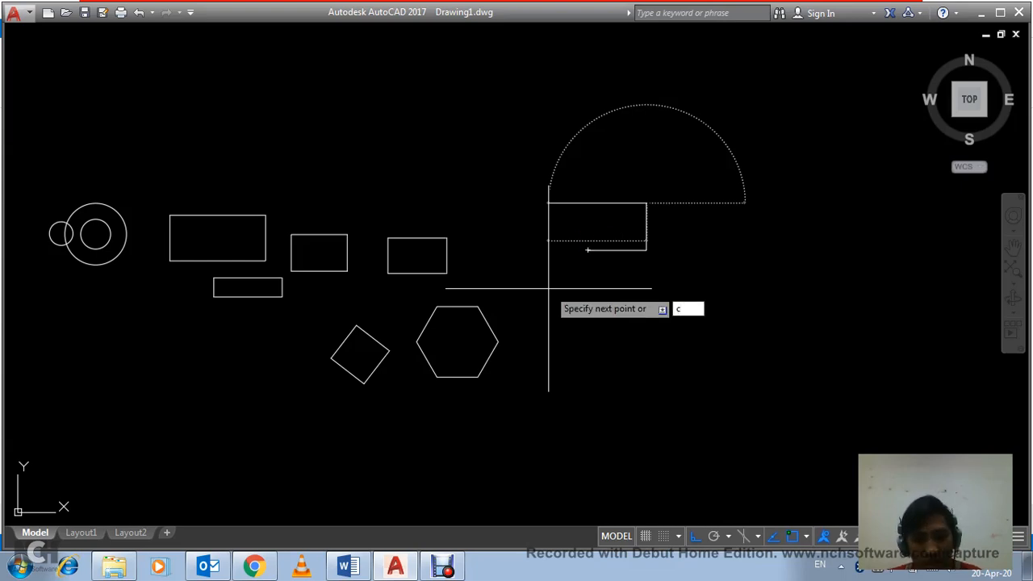
key("Return")
Step: Draw a second closed right triangle to the right of the first one, 300 downward and then 500 to the right
scroll(649, 230, "up", 3)
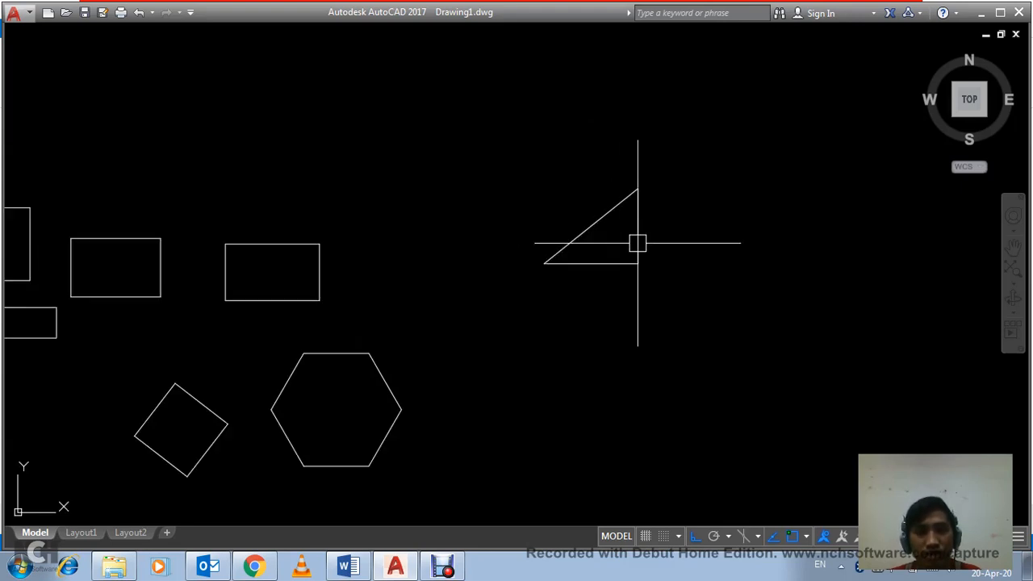
middle_click_drag(637, 242, 512, 268)
scroll(538, 253, "up", 4)
scroll(537, 253, "down", 4)
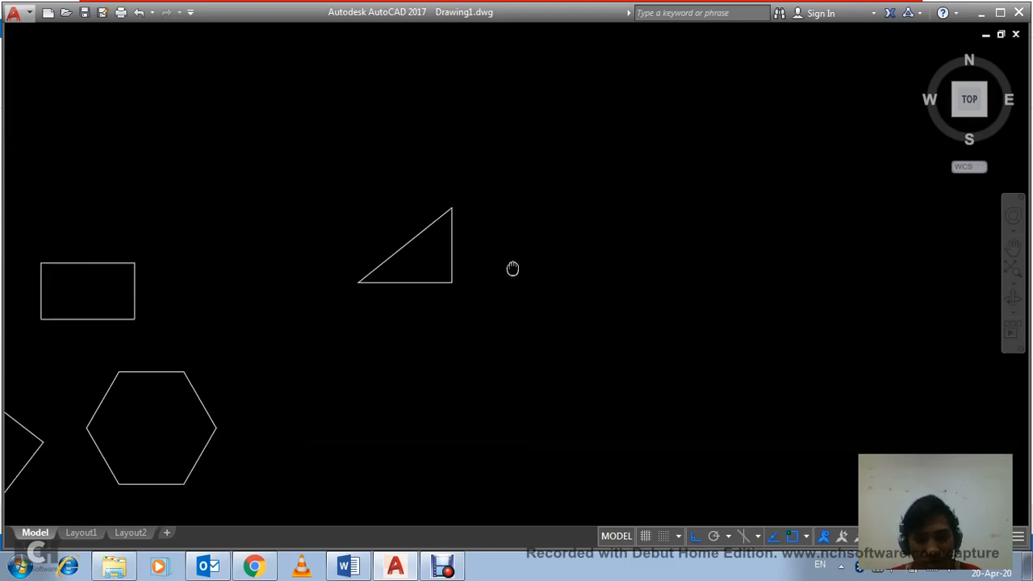
type("l")
key("Return")
left_click(546, 216)
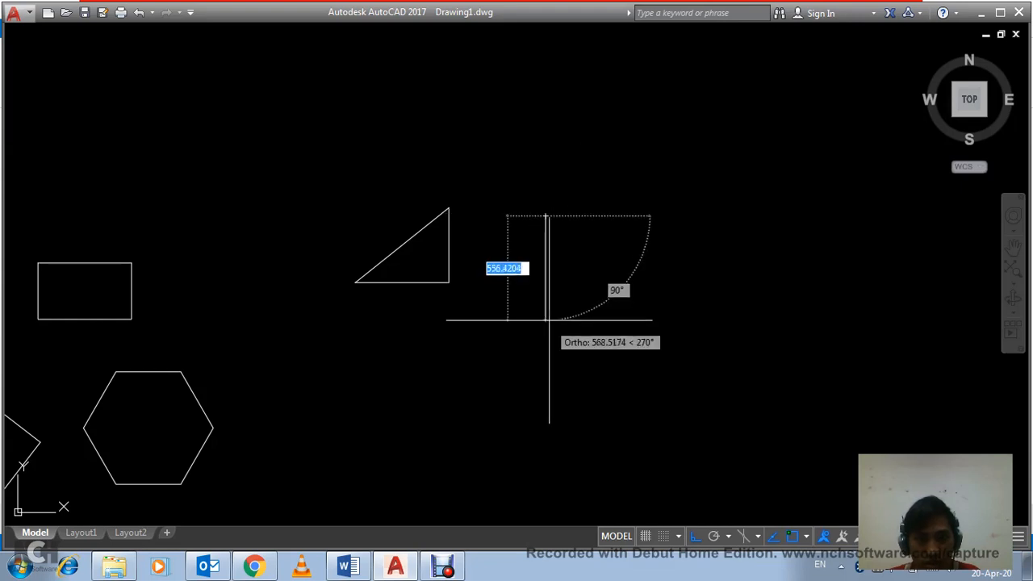
type("300")
key("Return")
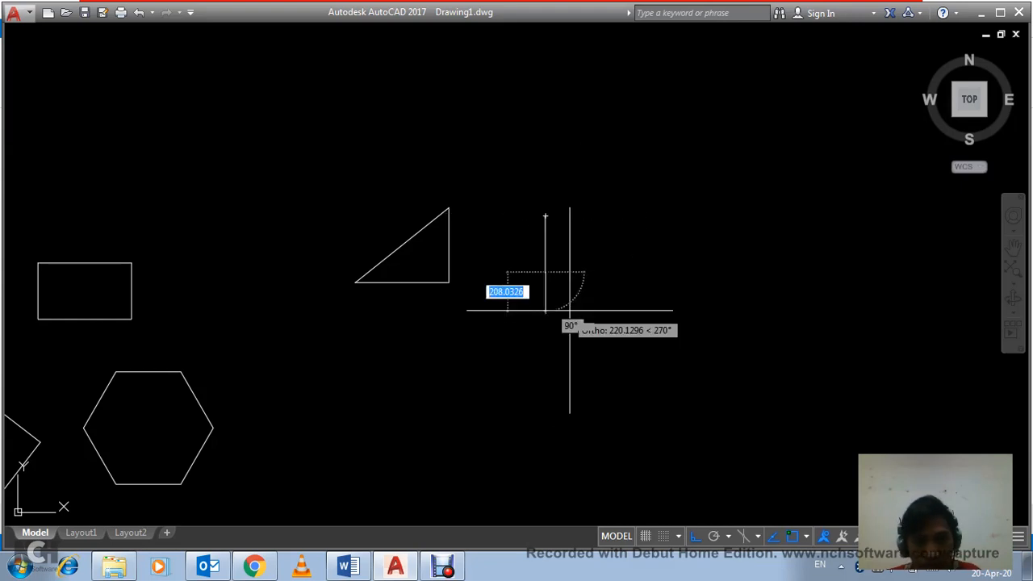
type("50")
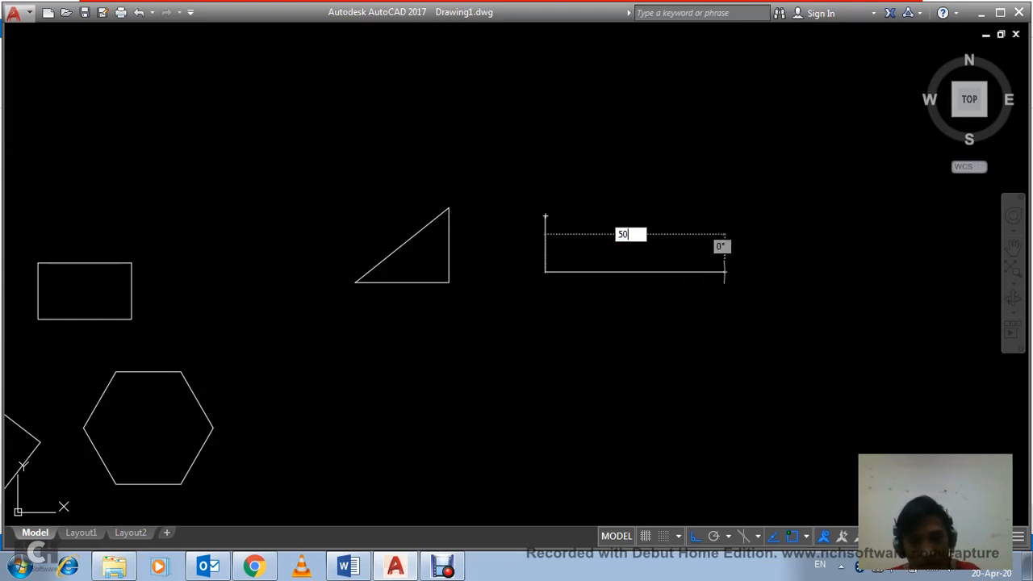
type("0")
key("Return")
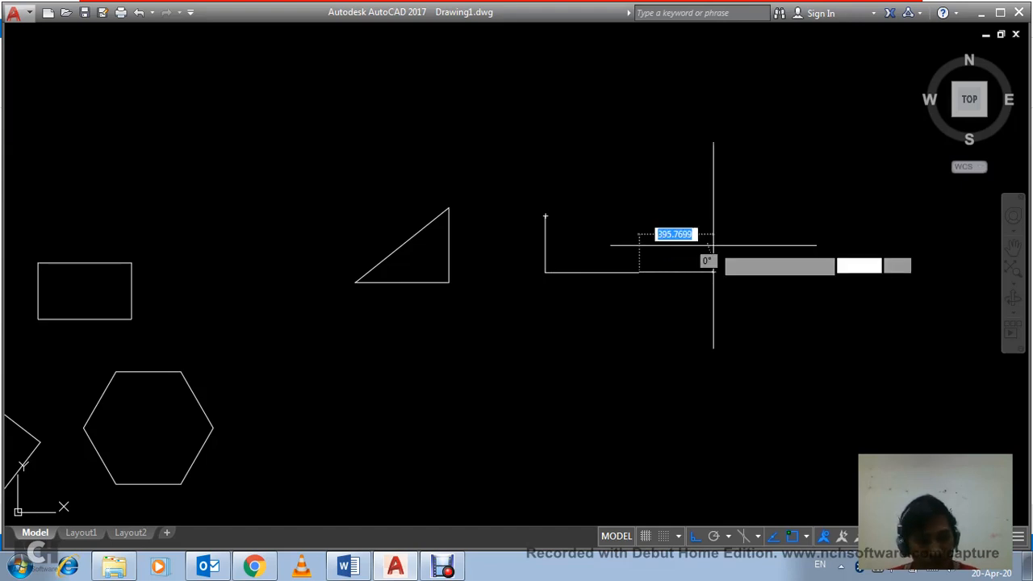
type("c")
key("Return")
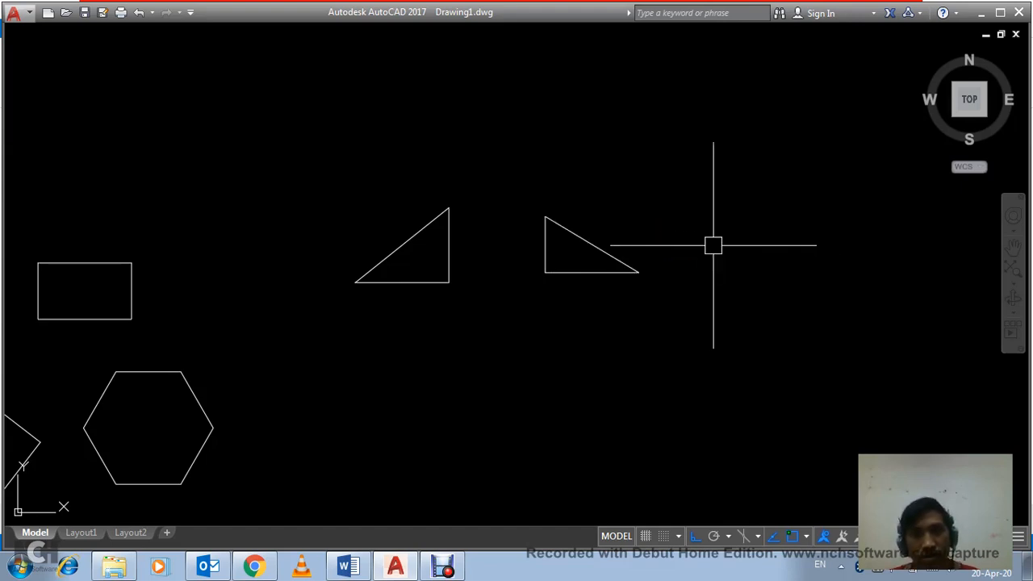
scroll(601, 246, "up", 4)
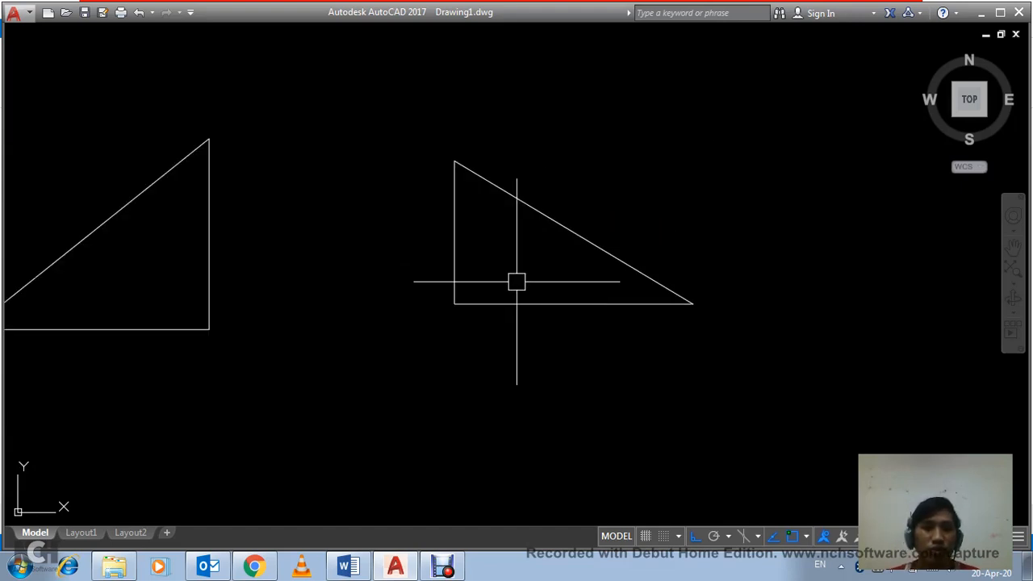
scroll(525, 290, "down", 5)
scroll(493, 295, "down", 4)
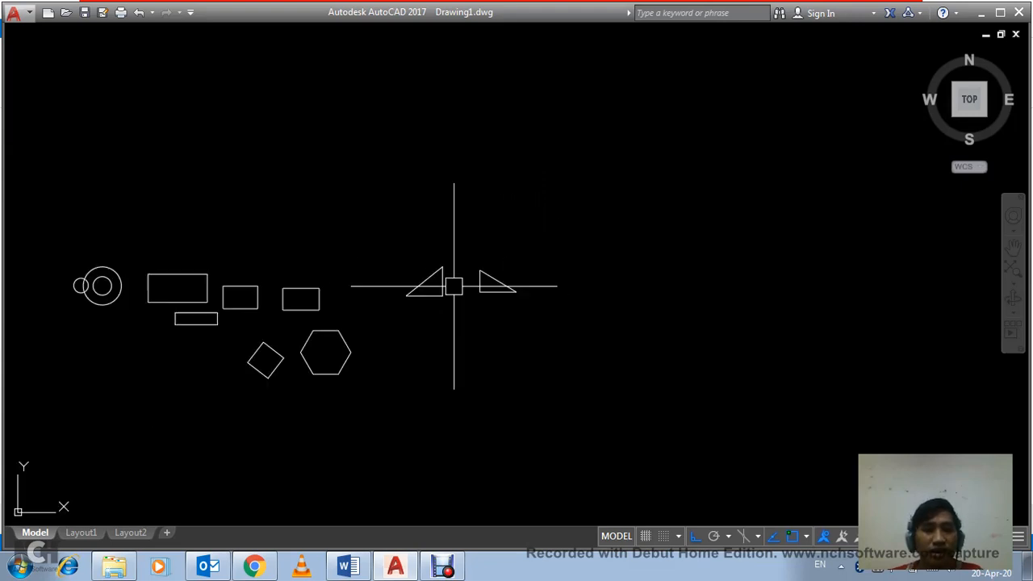
scroll(403, 302, "up", 2)
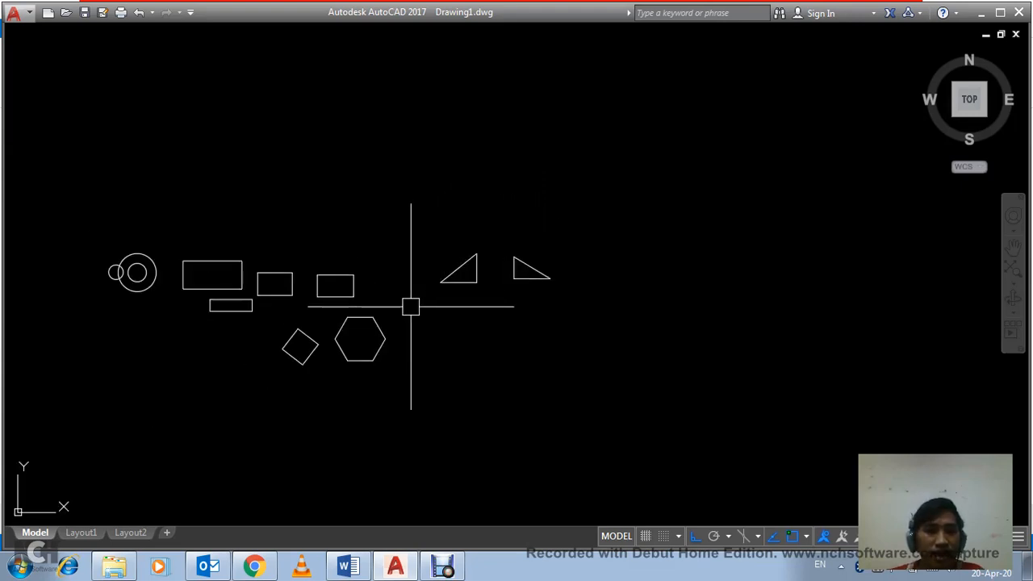
left_click(487, 358)
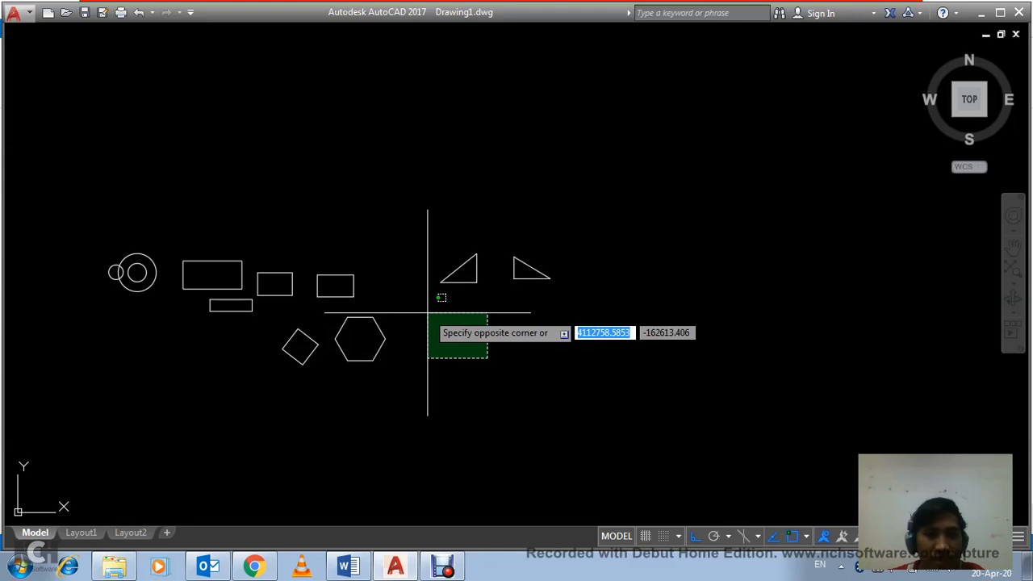
left_click(427, 313)
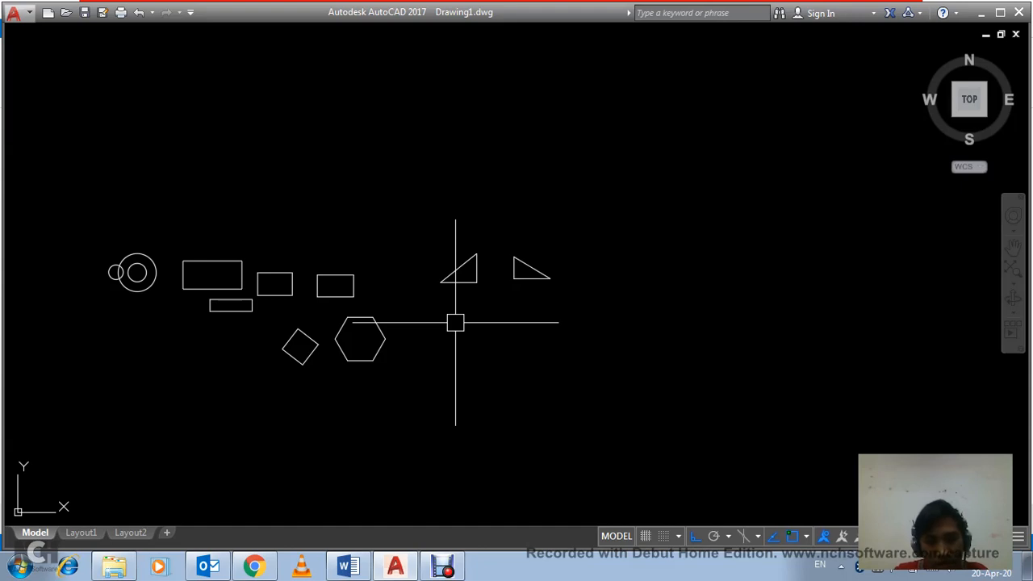
Step: Draw an upright ellipse below the two triangles with a horizontal axis 200 long and a vertical half-axis of 300
type("l")
key("Return")
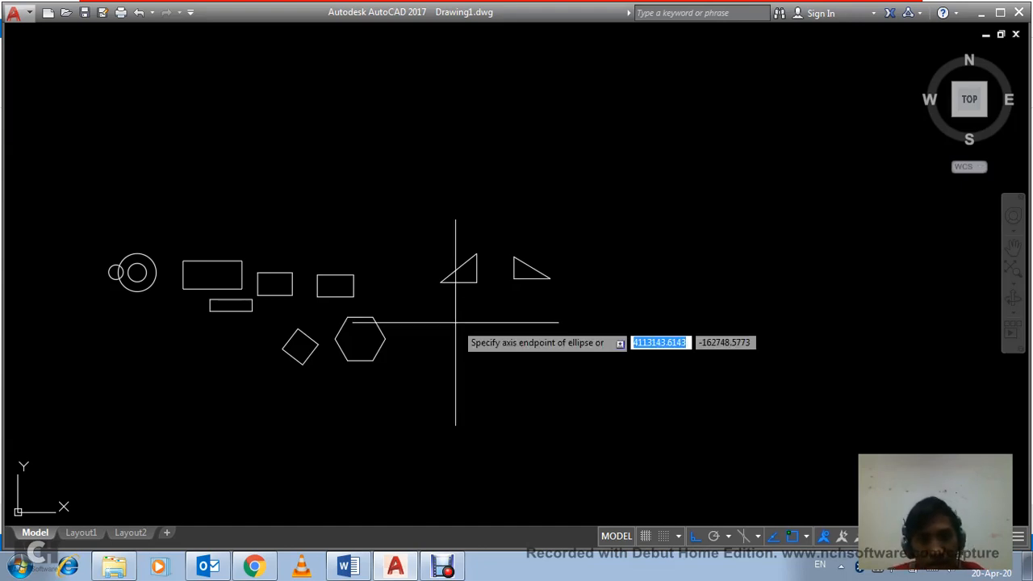
left_click(482, 346)
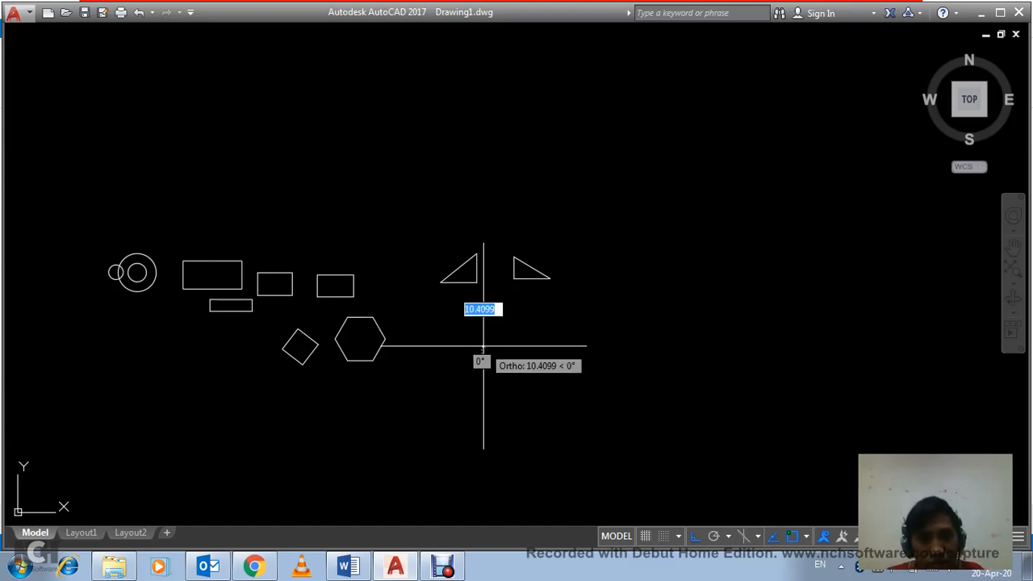
scroll(479, 346, "up", 4)
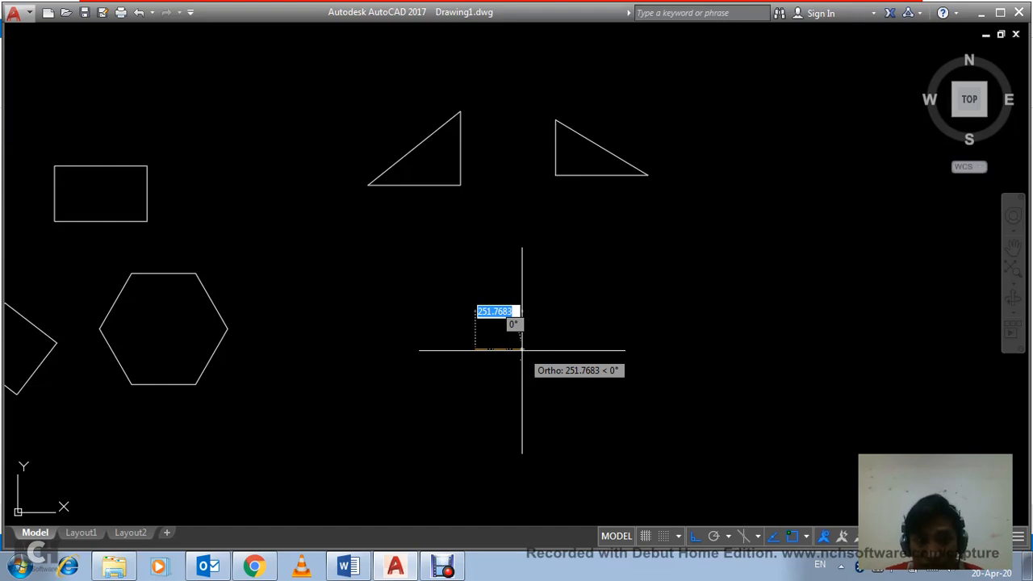
type("2")
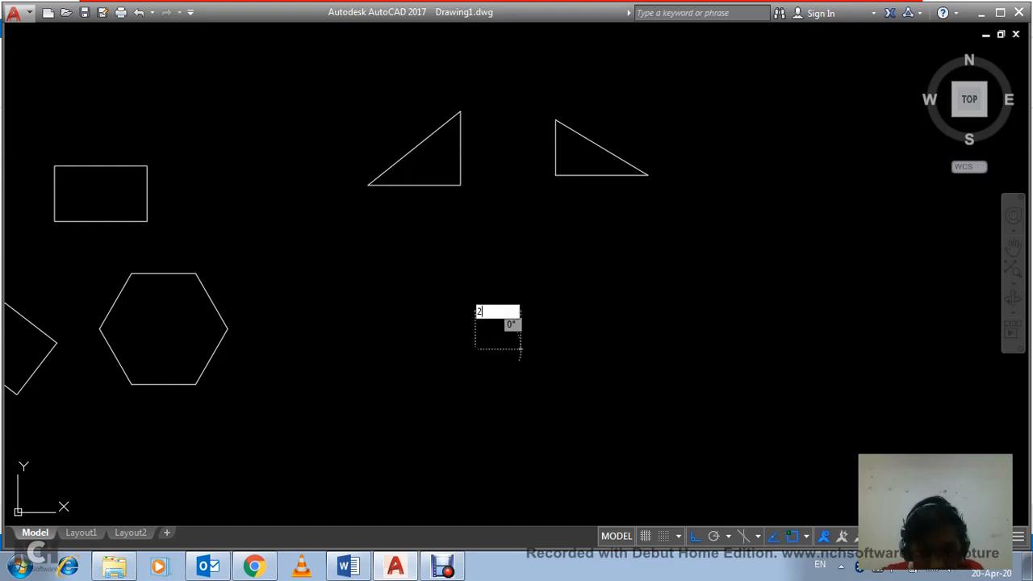
type("00")
key("Return")
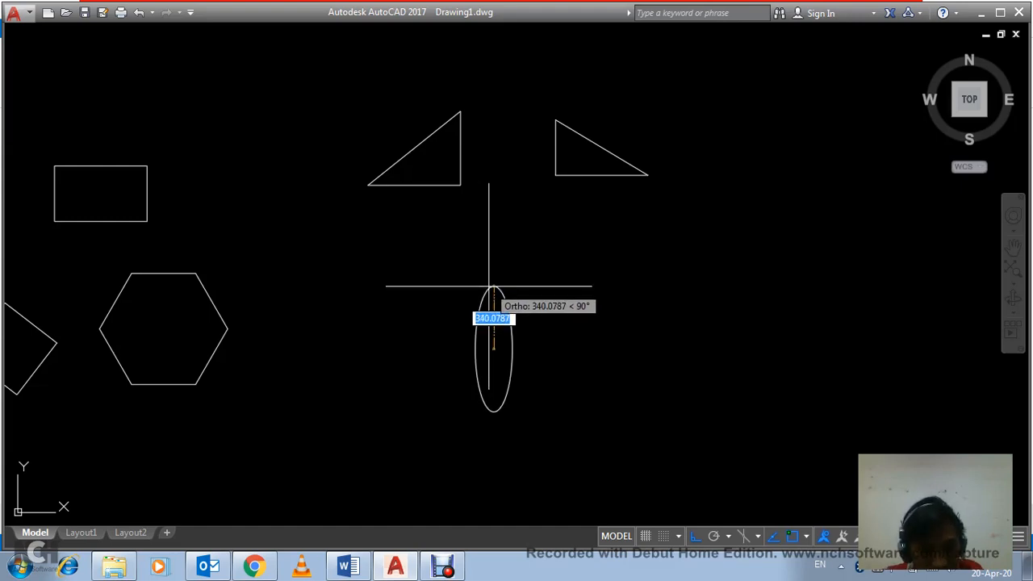
type("300")
key("Return")
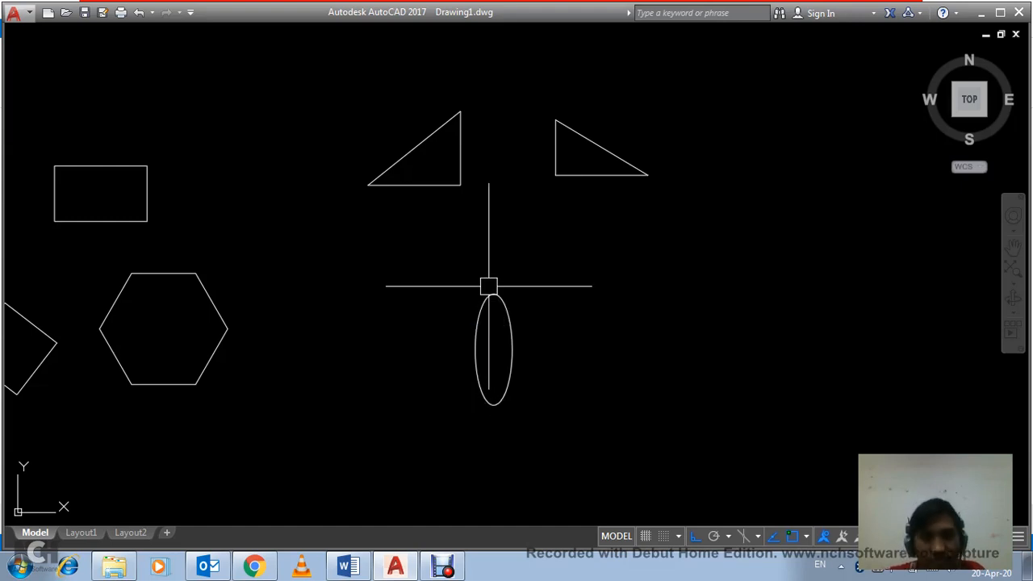
scroll(491, 348, "up", 4)
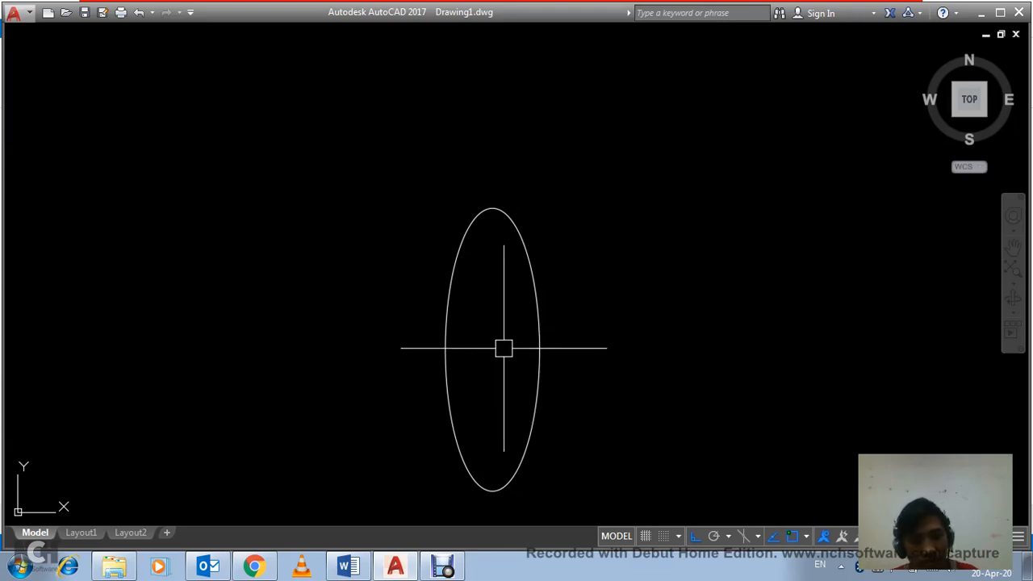
type("dra")
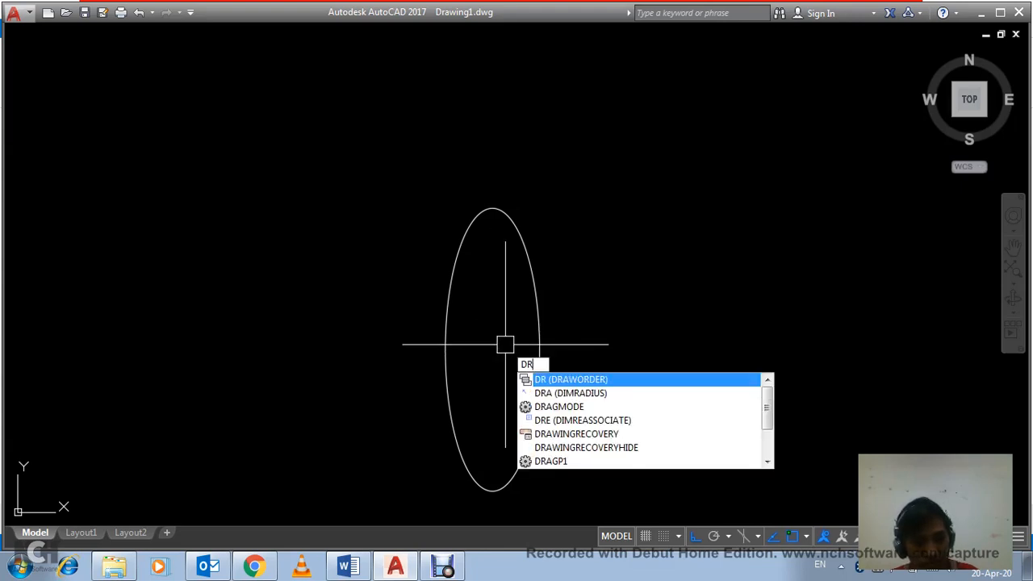
key("Return")
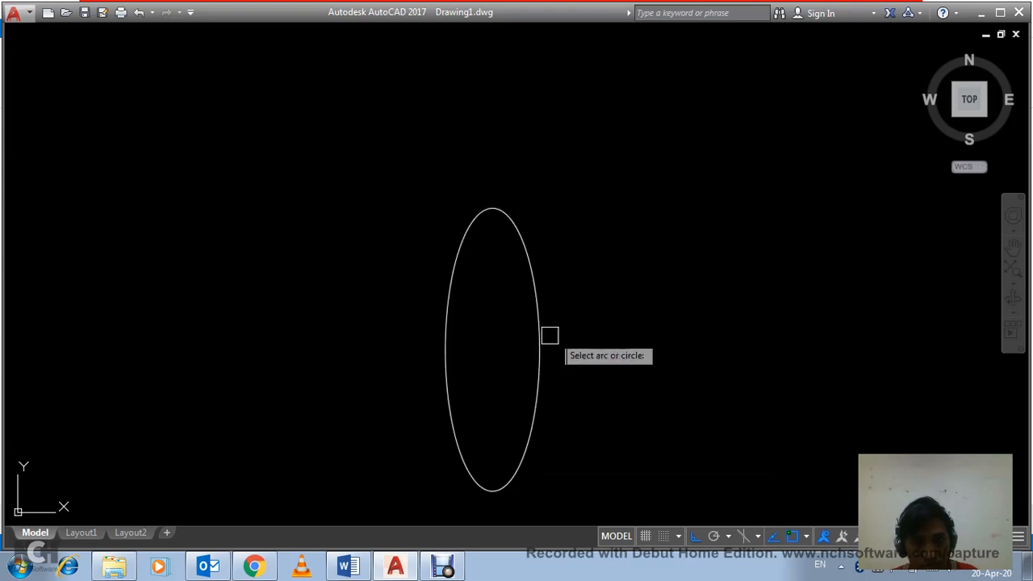
key("Escape")
scroll(620, 330, "down", 3)
scroll(597, 321, "down", 2)
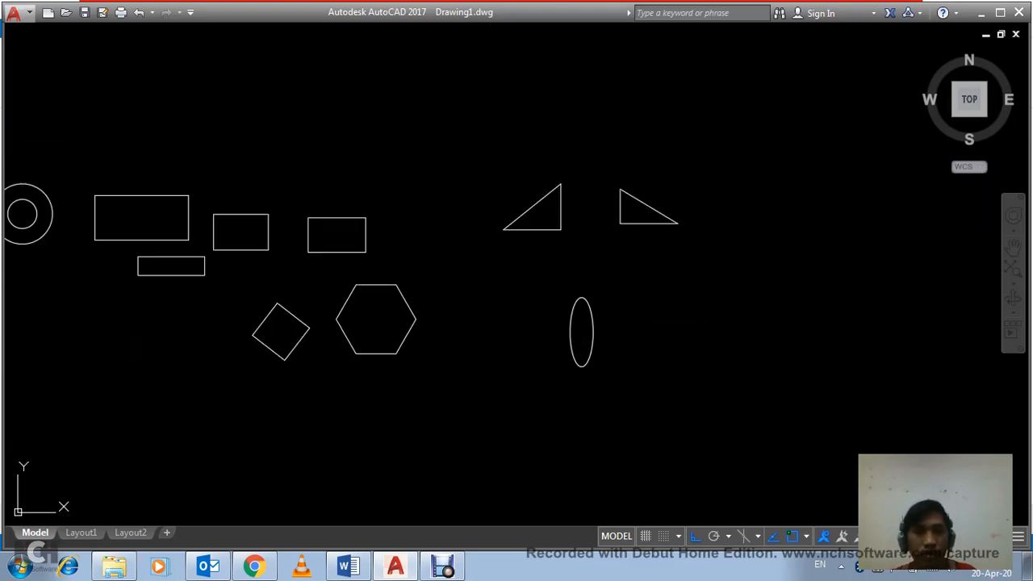
scroll(221, 298, "up", 4)
scroll(682, 355, "down", 4)
middle_click_drag(695, 353, 485, 321)
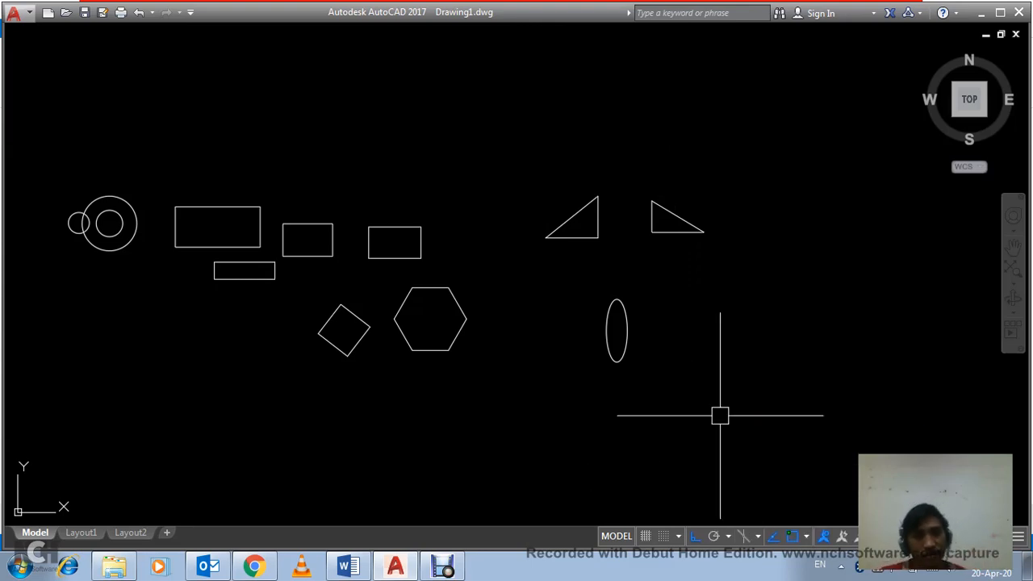
left_click(560, 408)
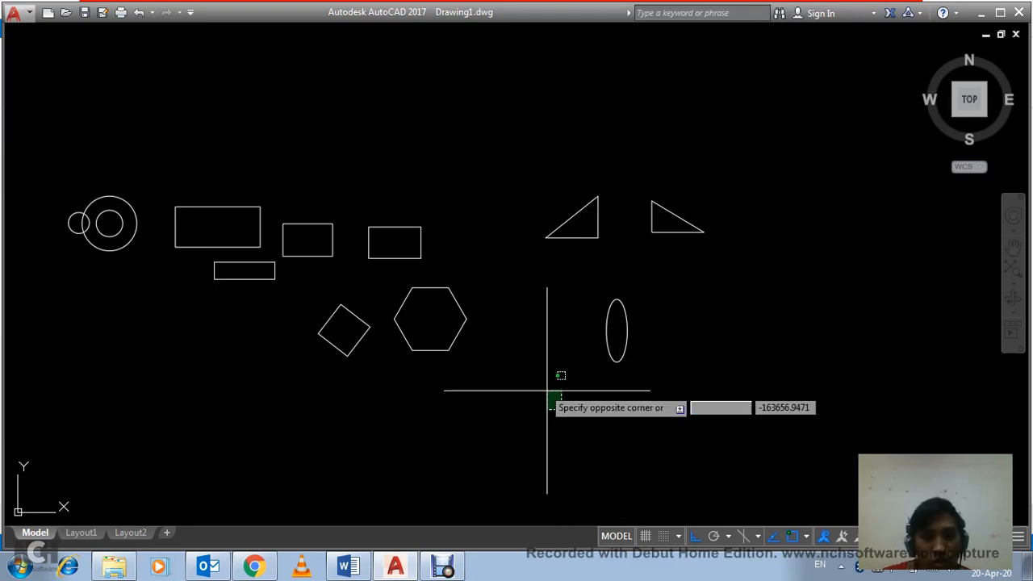
Step: Draw two connected slanted lines right of the ellipse as an upright peak about 936 per side and about 513 wide at its open base
left_click(533, 372)
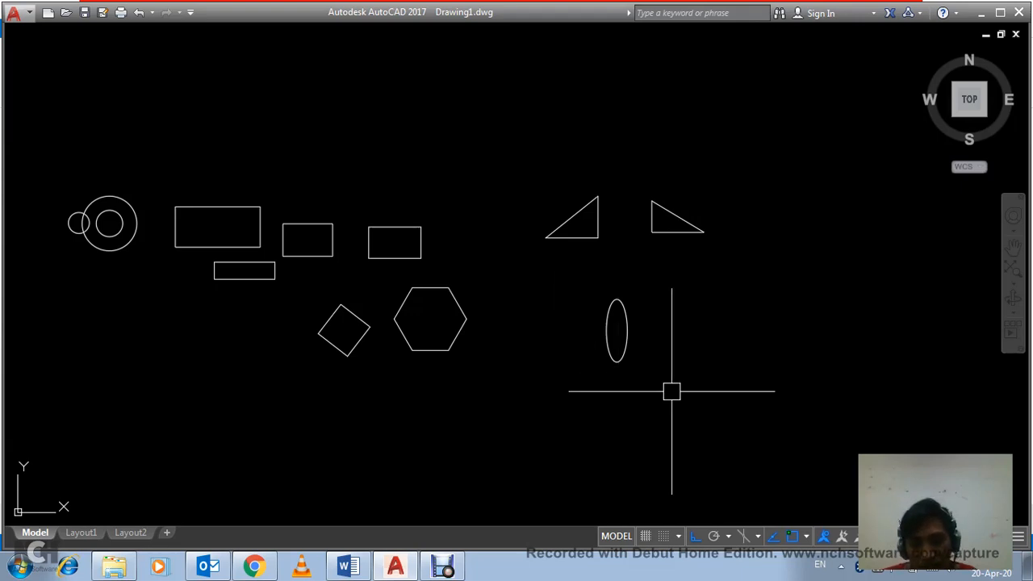
type("l")
key("Return")
left_click(718, 367)
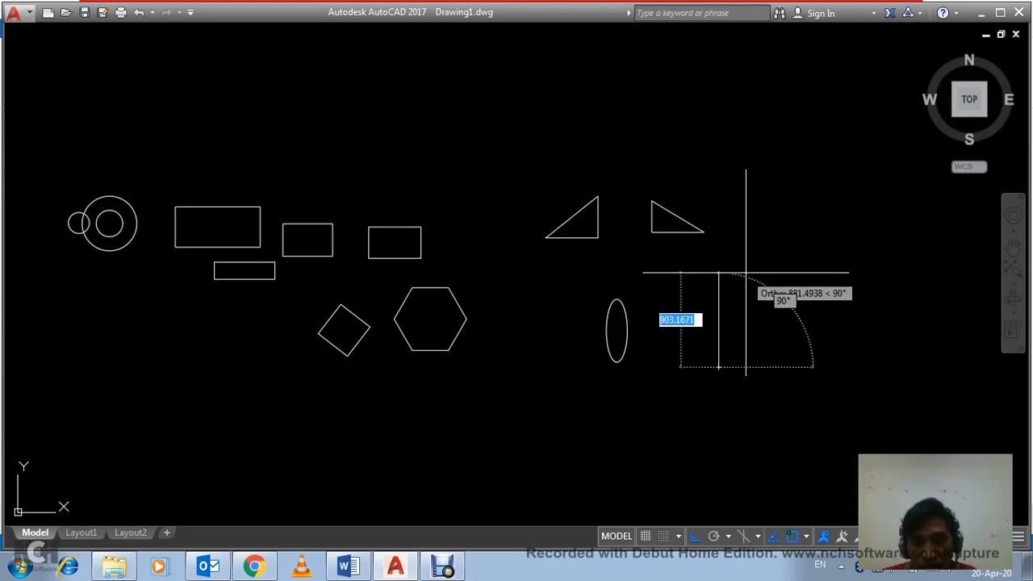
left_click(745, 273)
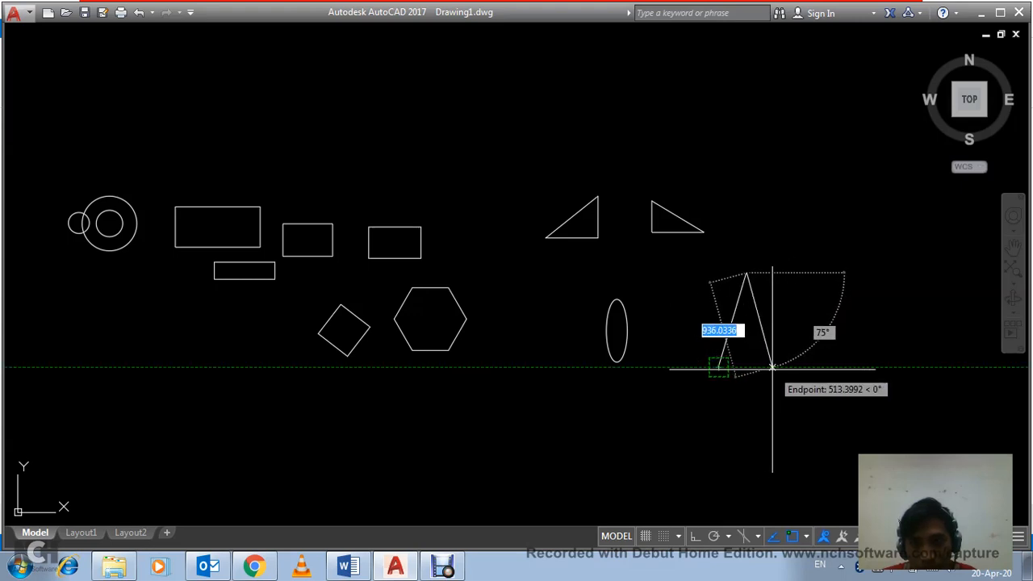
left_click(773, 367)
key("Return")
scroll(741, 379, "up", 1)
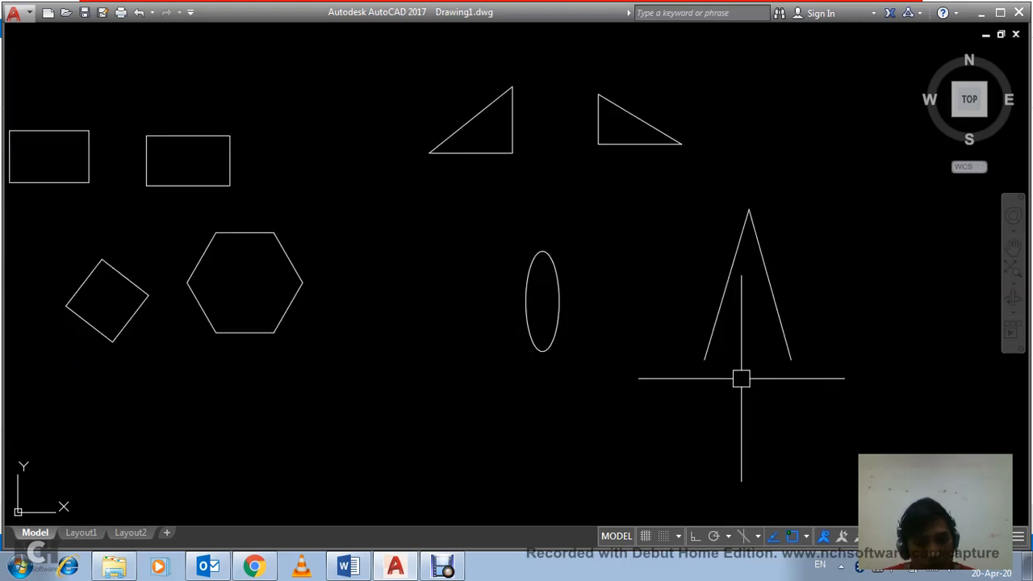
Step: Draw a two-point circle whose diameter spans the lower endpoints of the two slanted lines
type("c")
key("Return")
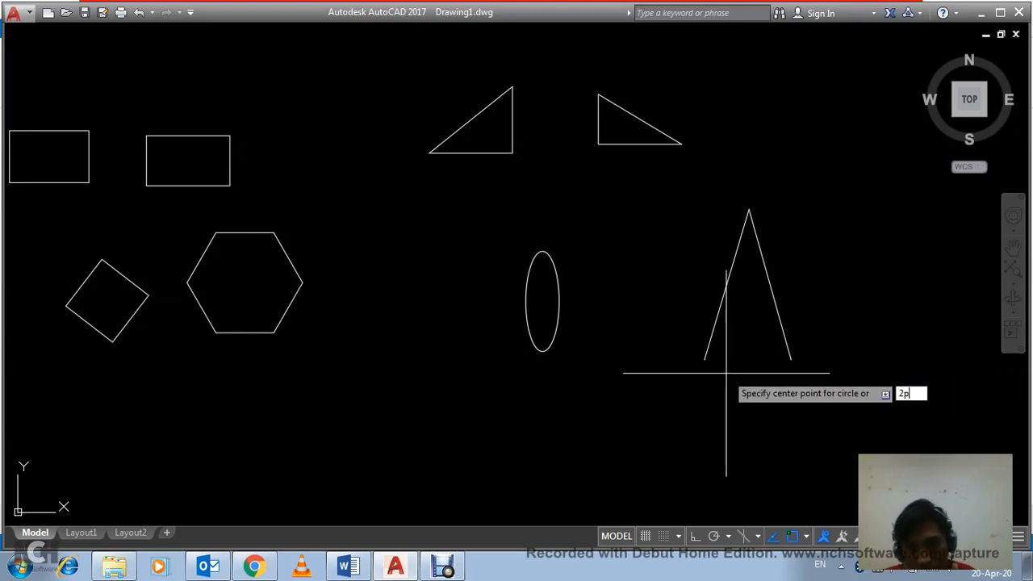
type("2p")
key("Return")
left_click(705, 359)
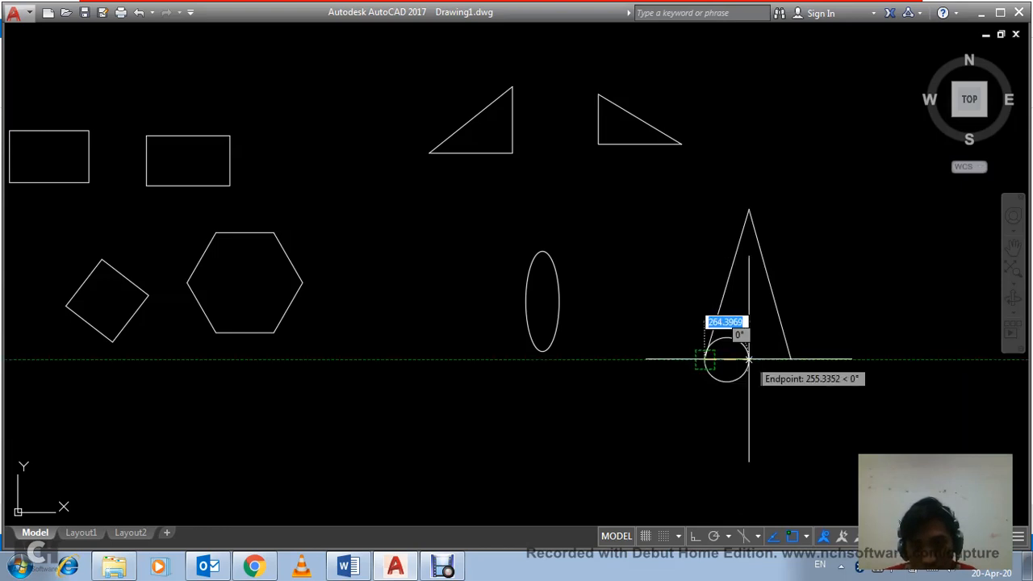
left_click(791, 359)
scroll(736, 334, "up", 2)
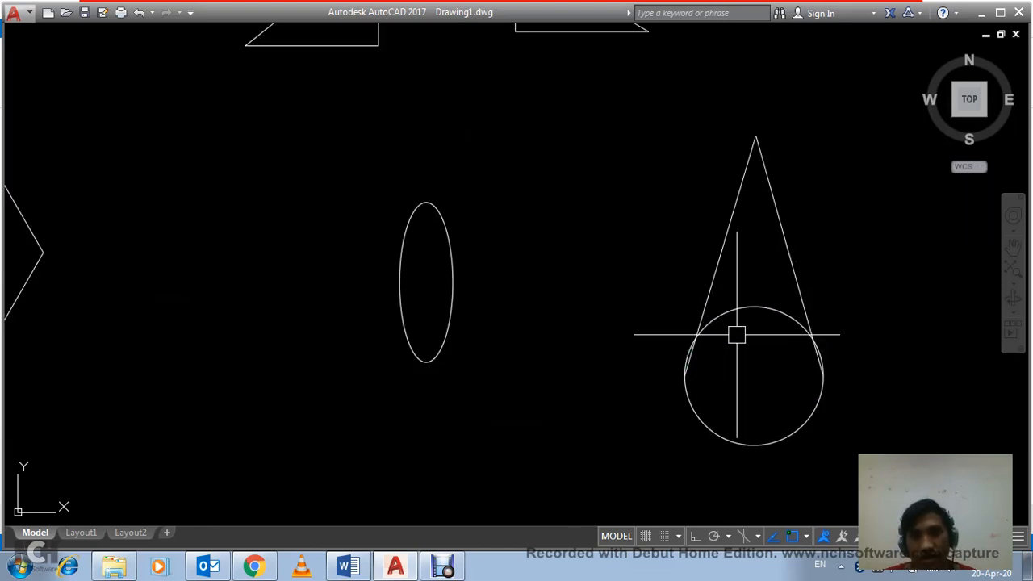
Step: Shrink the circle by moving its upper quadrant grip towards the center, and delete the circle
scroll(736, 334, "up", 2)
mouse_move(696, 362)
middle_mouse_down()
mouse_move(673, 301)
mouse_move(615, 247)
middle_mouse_up()
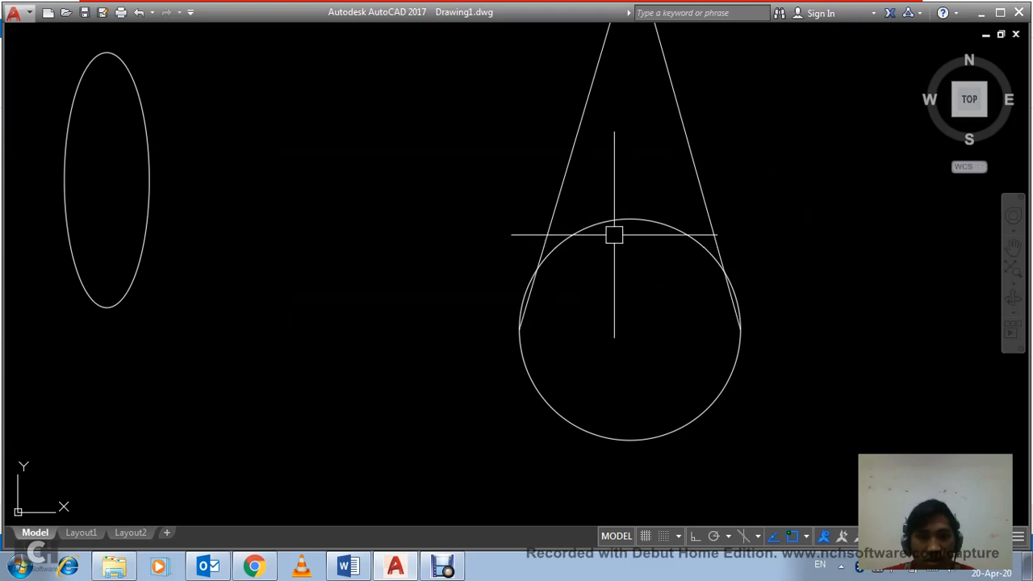
left_click(612, 227)
left_click(630, 218)
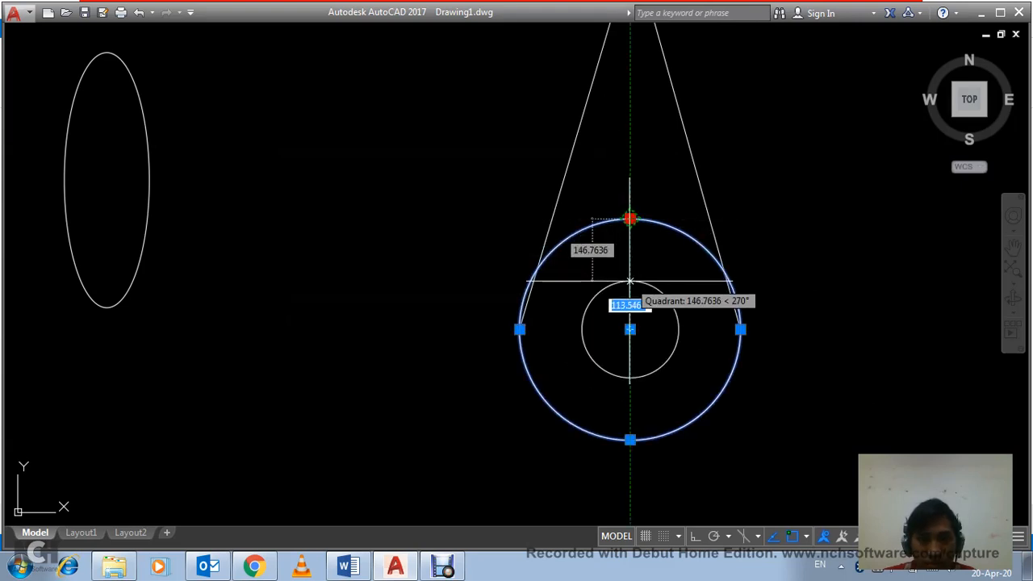
left_click(629, 260)
key("Escape")
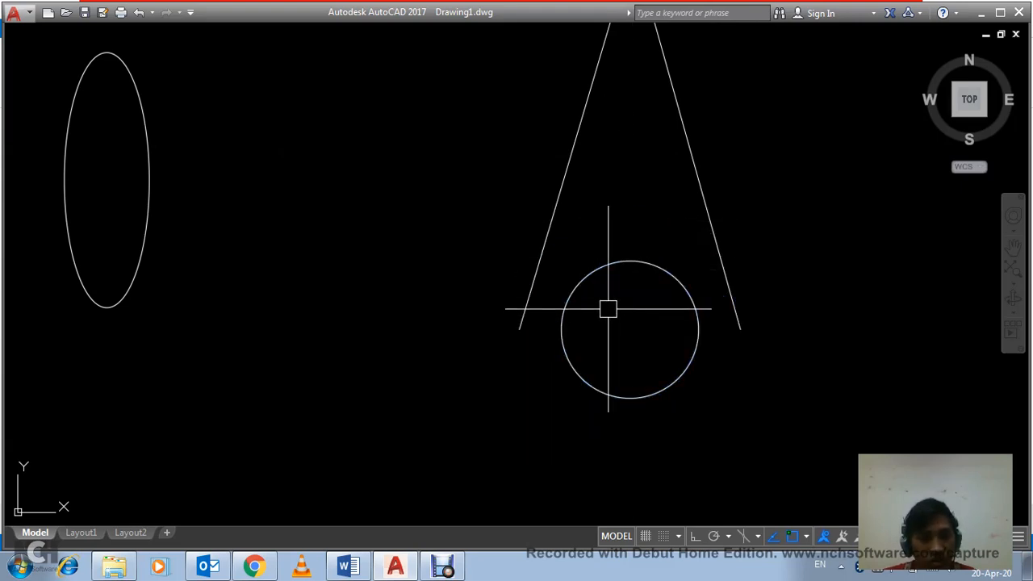
left_click(615, 263)
key("Delete")
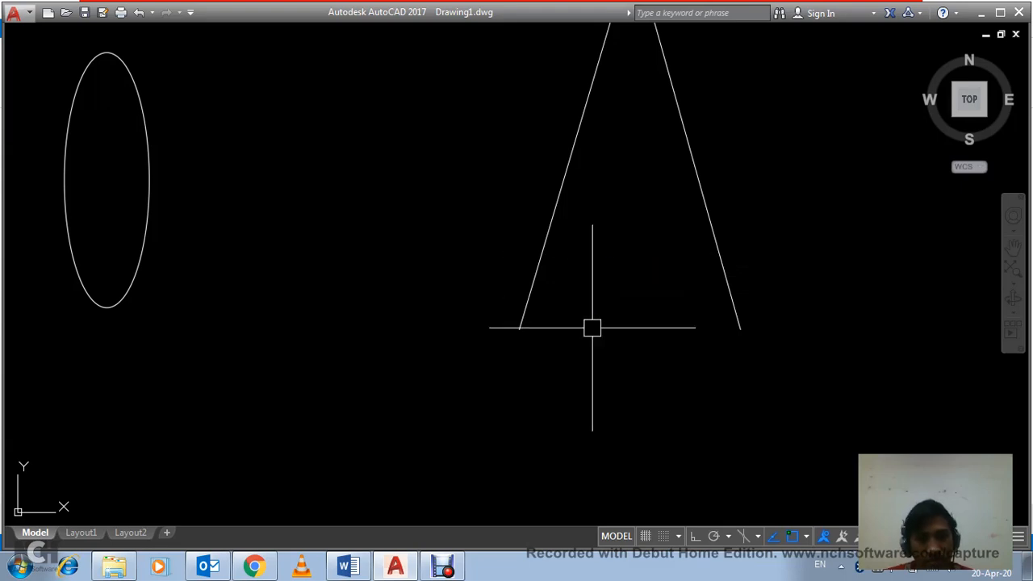
type("l")
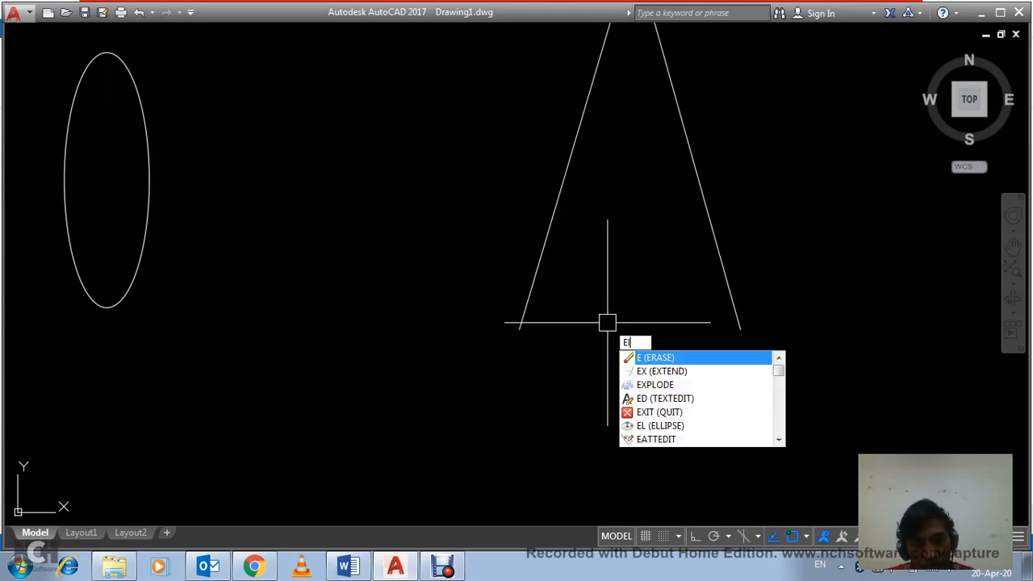
key("Return")
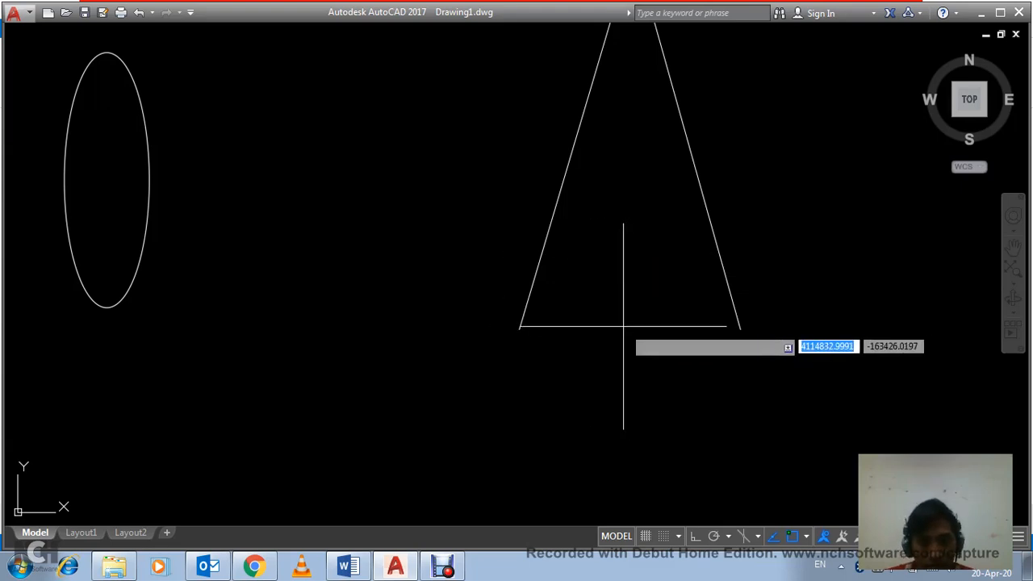
left_click(625, 326)
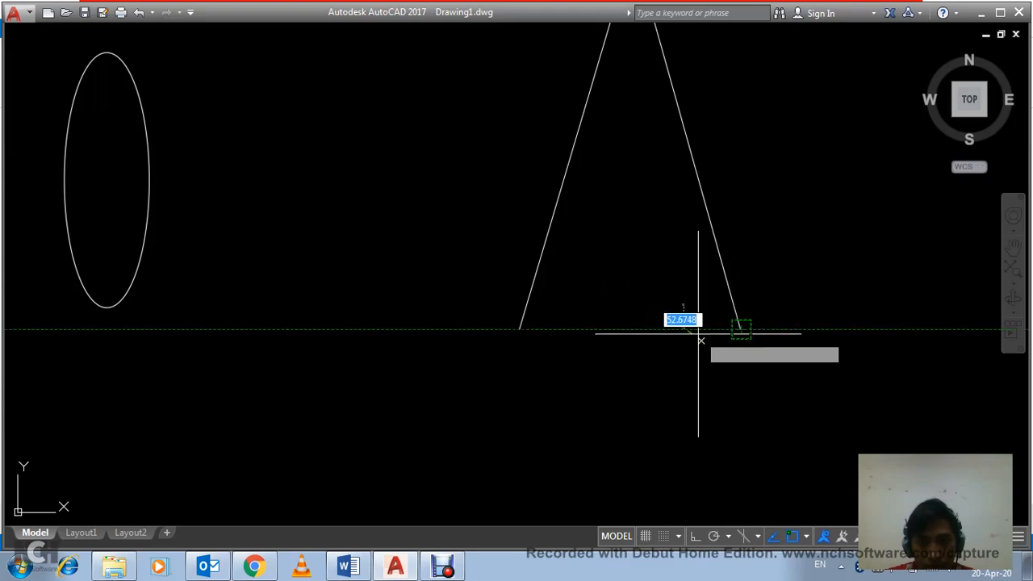
key("Escape")
Step: Draw a flat ellipse with its long axis between the lower endpoints of the two slanted lines, forming a cone
key("space")
left_click(519, 330)
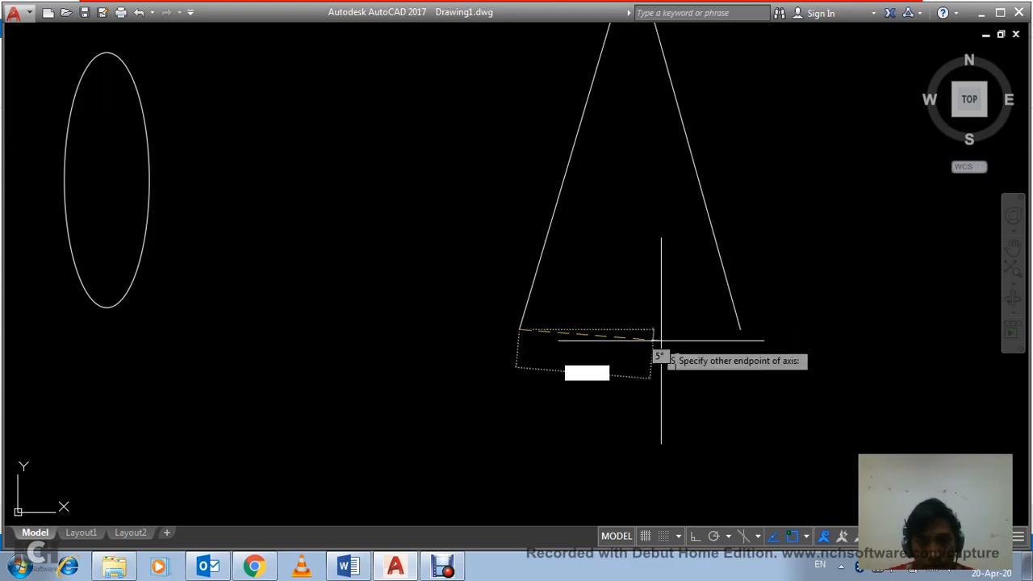
left_click(739, 330)
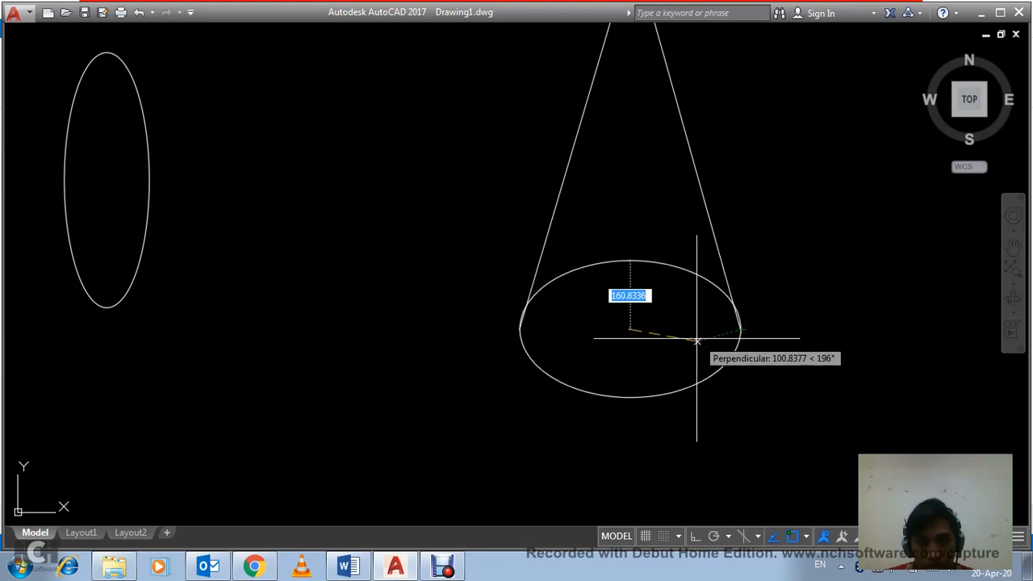
left_click(675, 324)
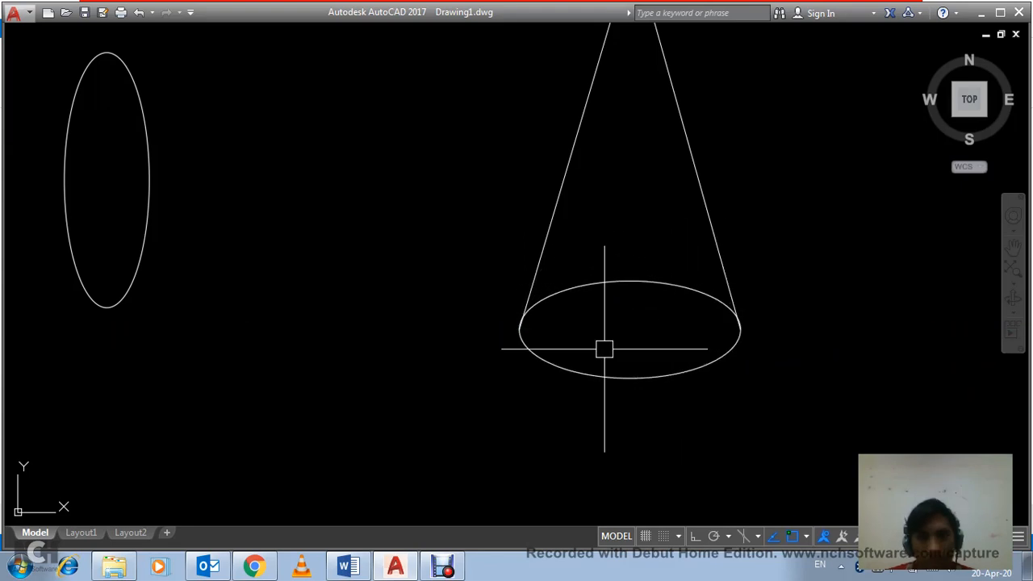
scroll(586, 330, "up", 5)
scroll(519, 305, "down", 9)
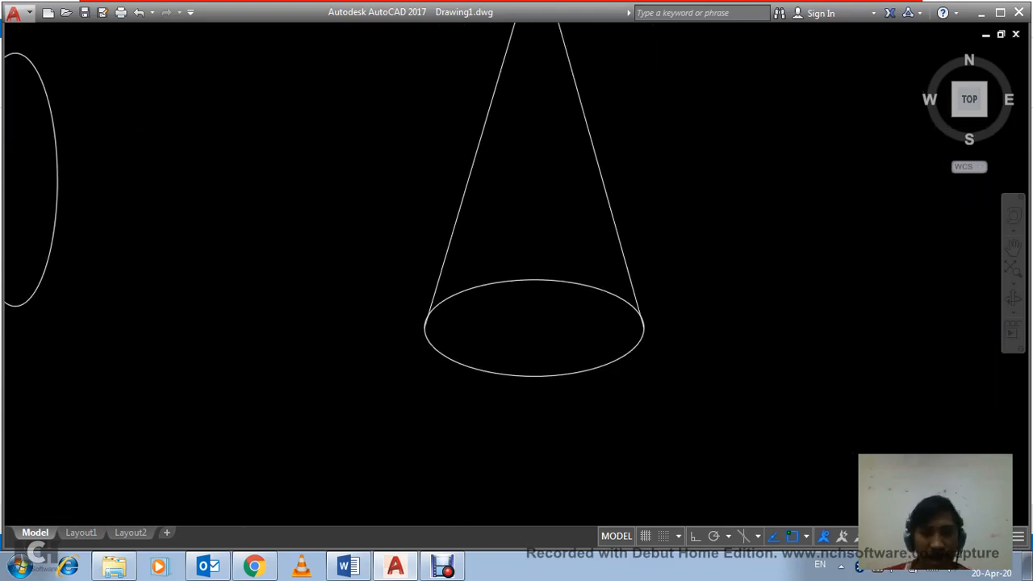
scroll(514, 308, "up", 2)
scroll(556, 313, "down", 2)
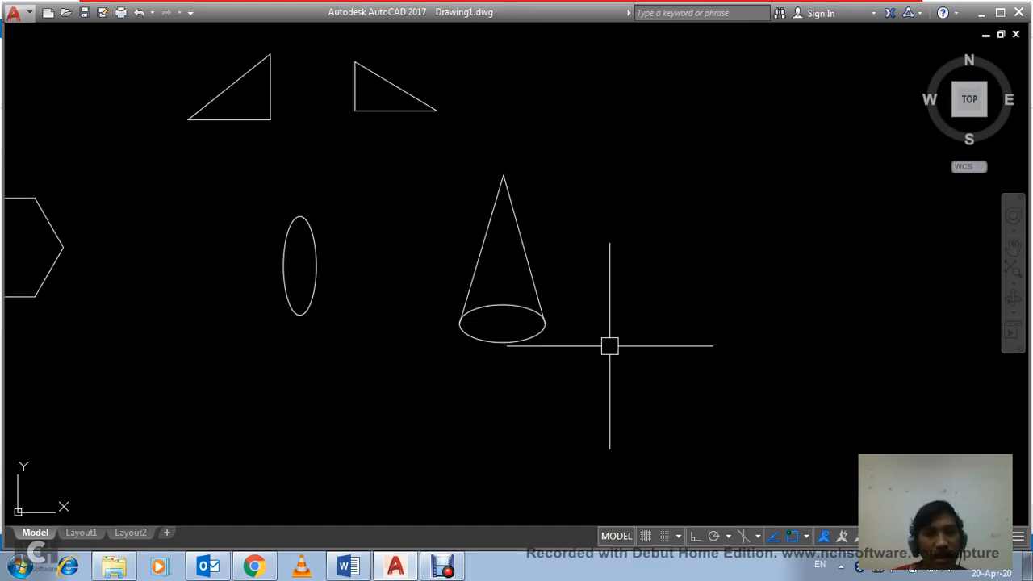
scroll(611, 349, "down", 4)
middle_click_drag(519, 340, 562, 344)
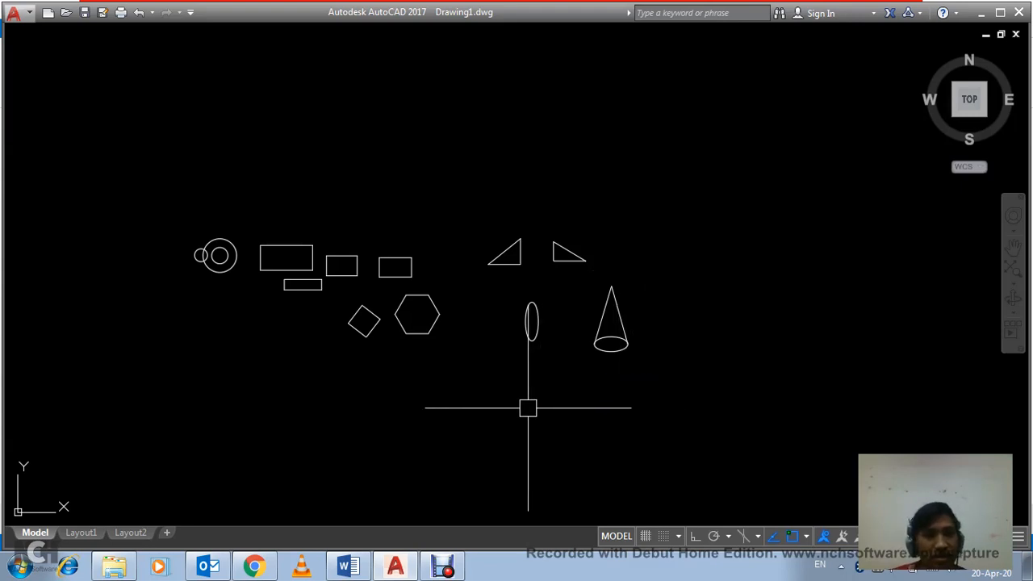
left_click(526, 406)
left_click(511, 387)
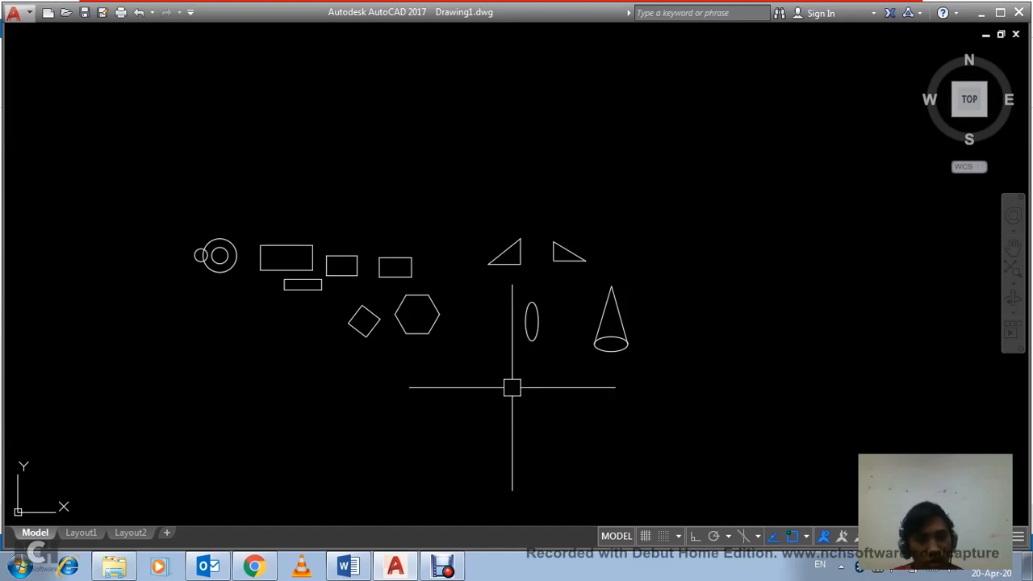
Step: Zoom to a window around the group of three circles
type("Z")
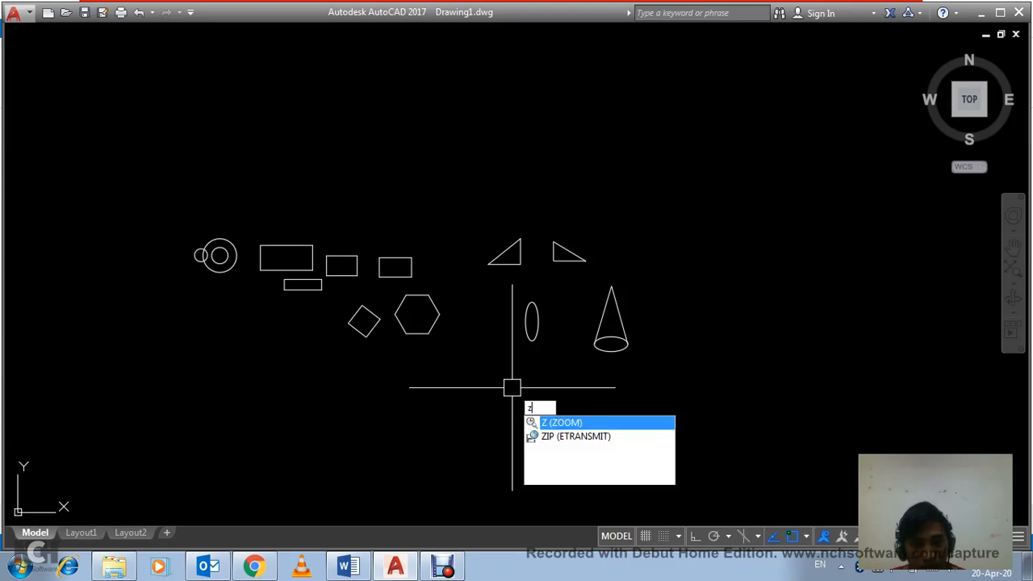
key("Return")
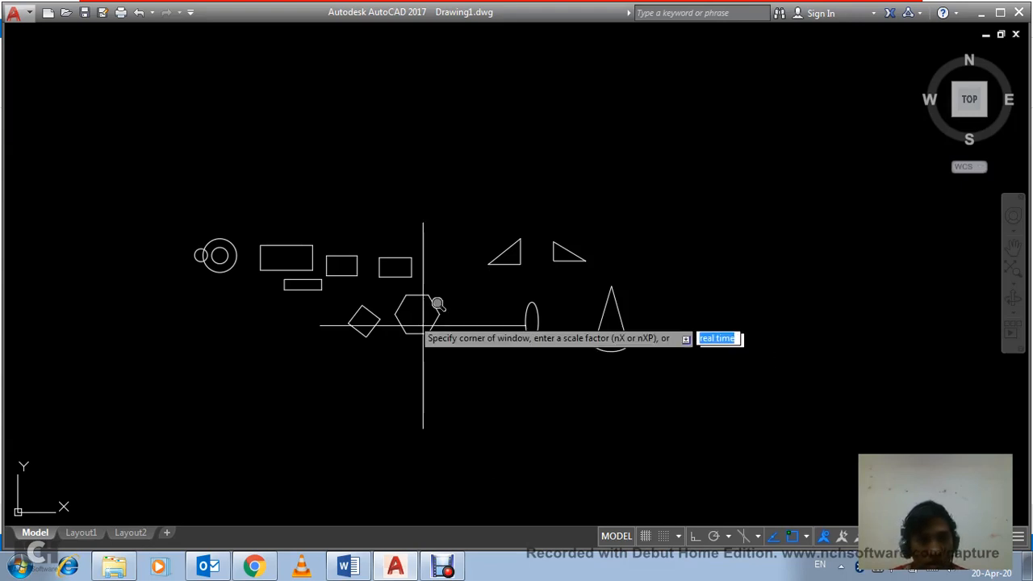
left_click(172, 231)
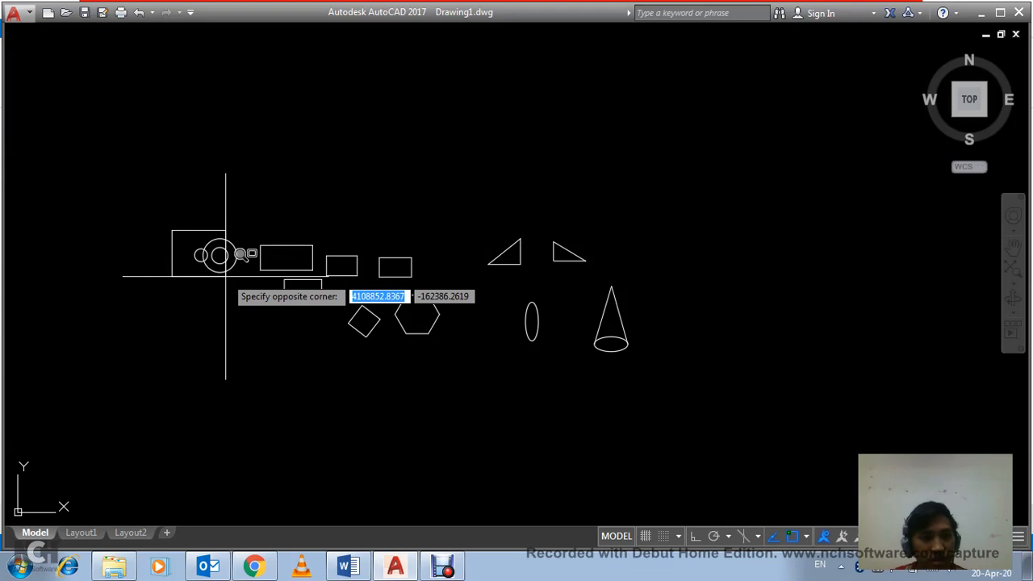
left_click(225, 276)
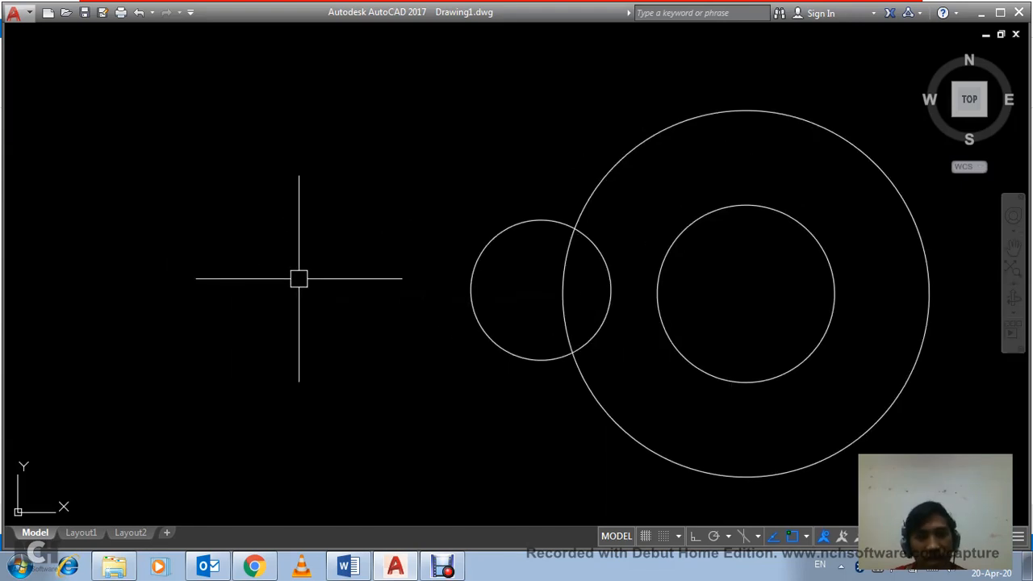
Step: Magnify an empty area near the large rectangle's lower edge, and use Zoom Extents to show the whole drawing
scroll(299, 279, "down", 9)
scroll(315, 293, "up", 6)
scroll(396, 311, "down", 6)
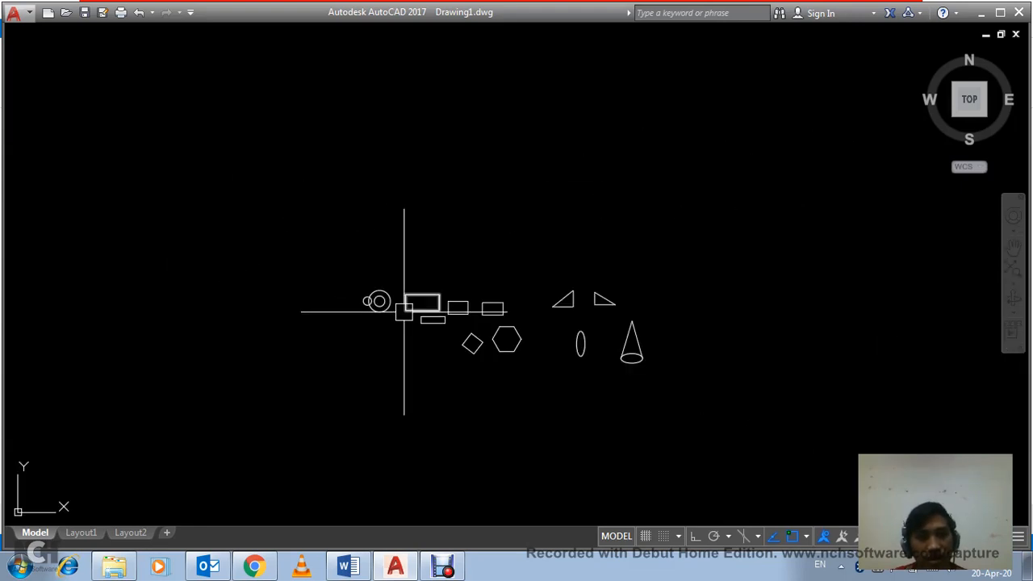
scroll(404, 310, "up", 15)
scroll(475, 329, "up", 4)
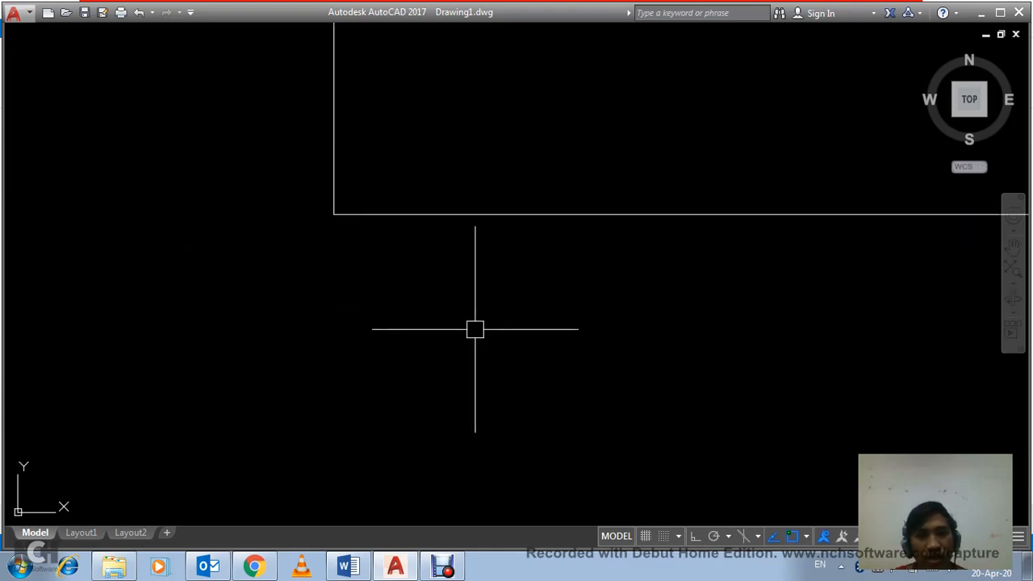
scroll(476, 329, "up", 3)
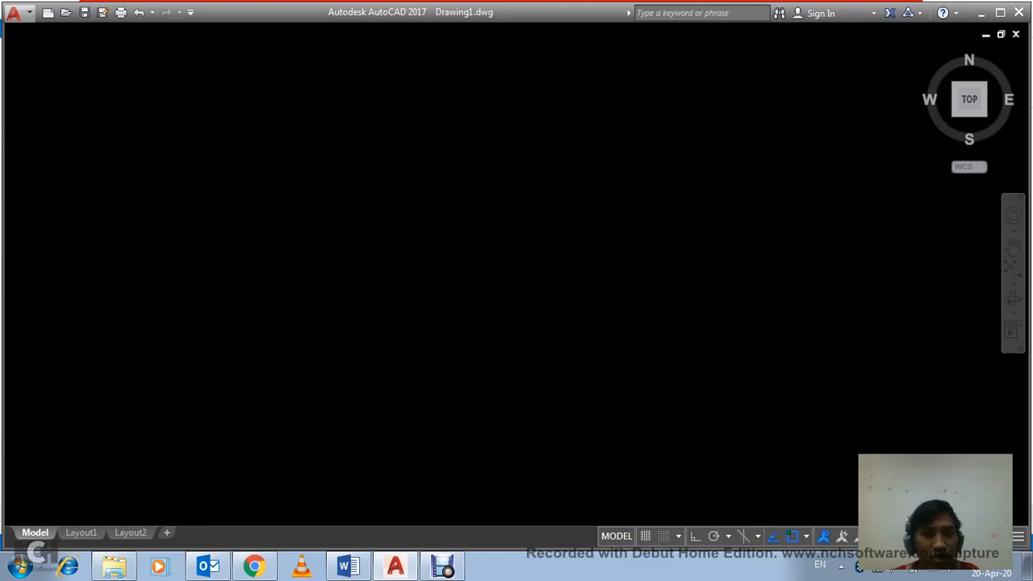
left_click(529, 364)
left_click(446, 292)
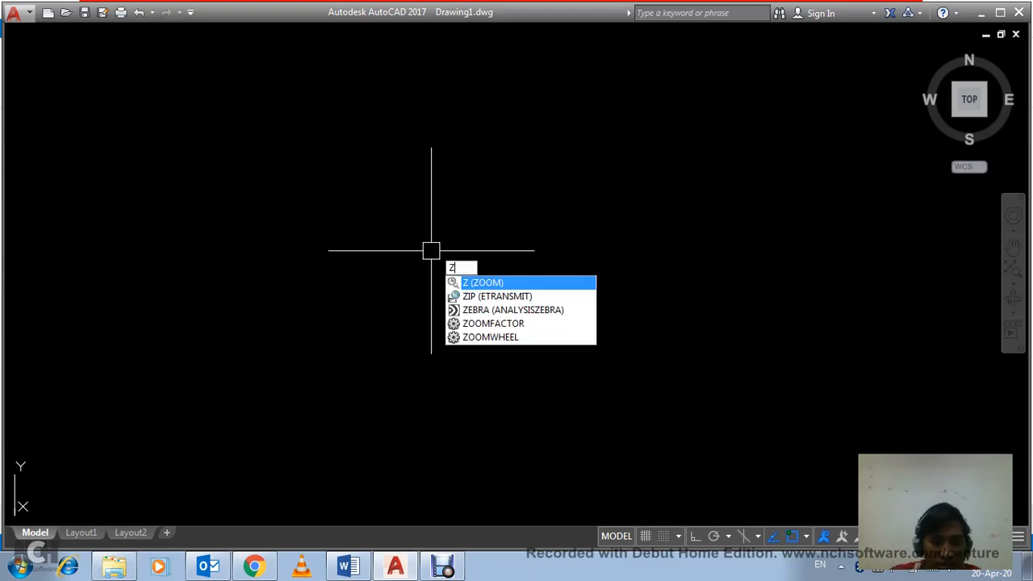
key("Return")
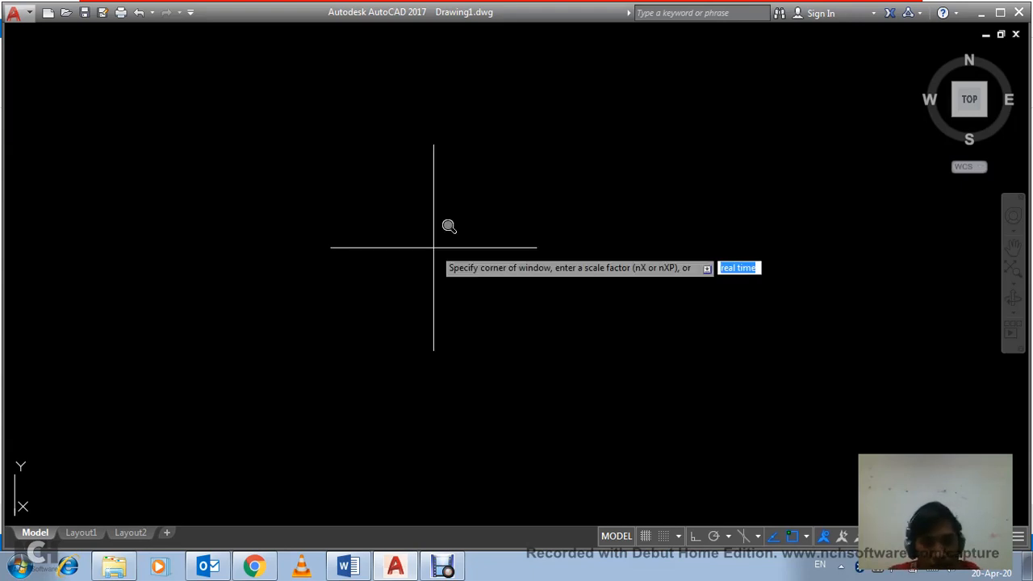
type("e")
key("Return")
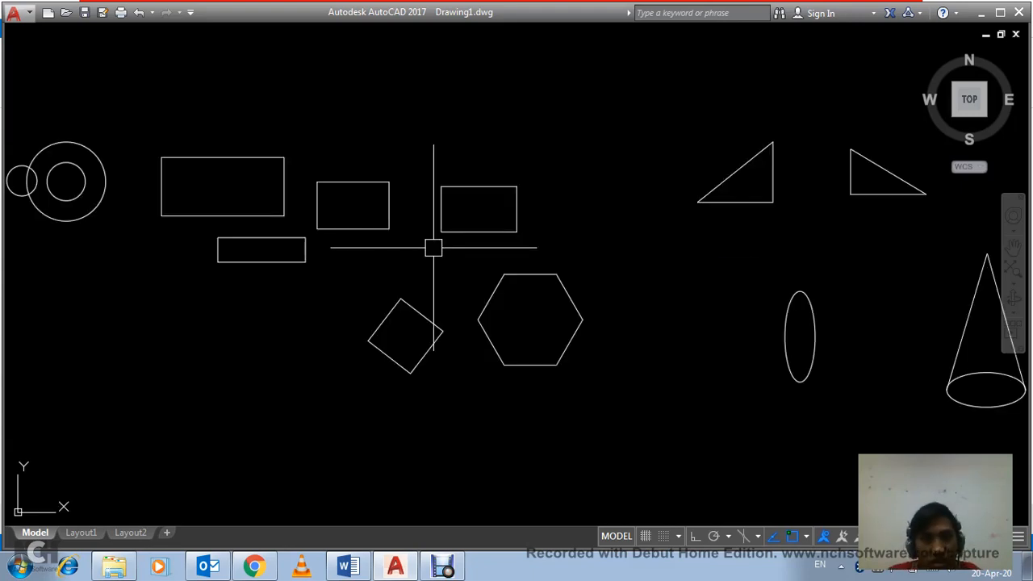
scroll(434, 247, "down", 4)
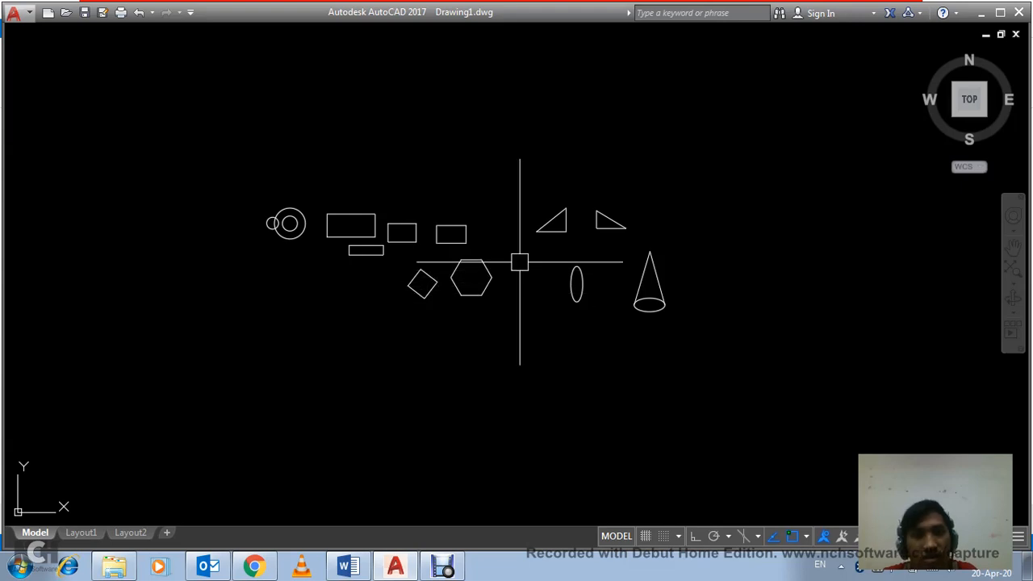
scroll(486, 258, "up", 4)
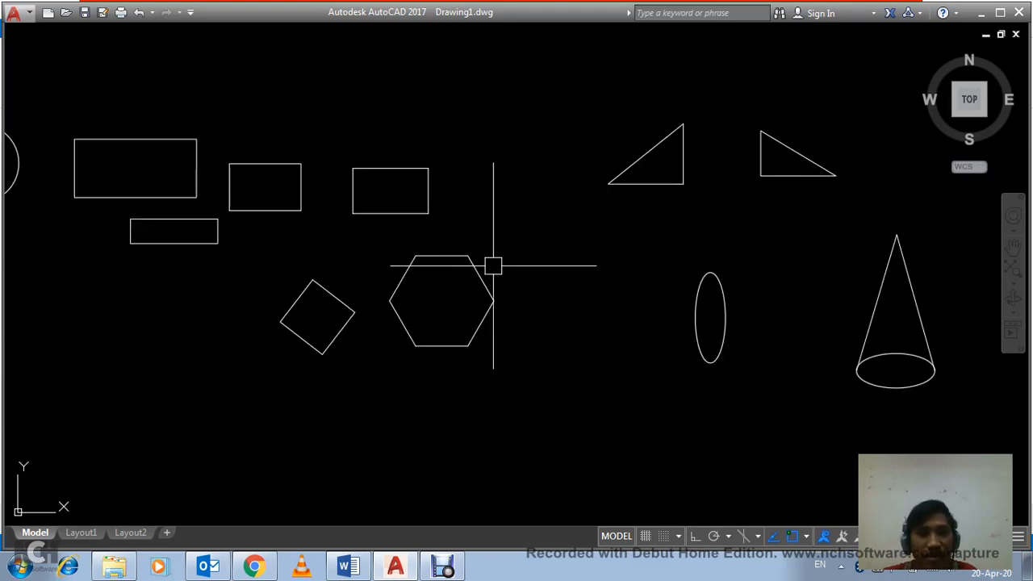
scroll(492, 266, "down", 2)
middle_click_drag(509, 279, 569, 310)
left_click(626, 345)
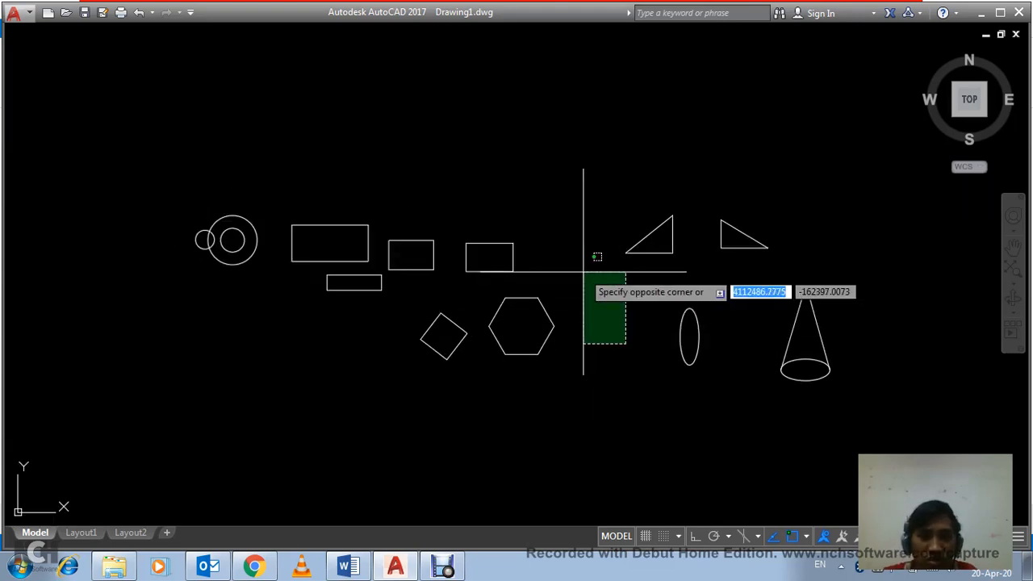
left_click(583, 272)
left_click(580, 271)
left_click(616, 355)
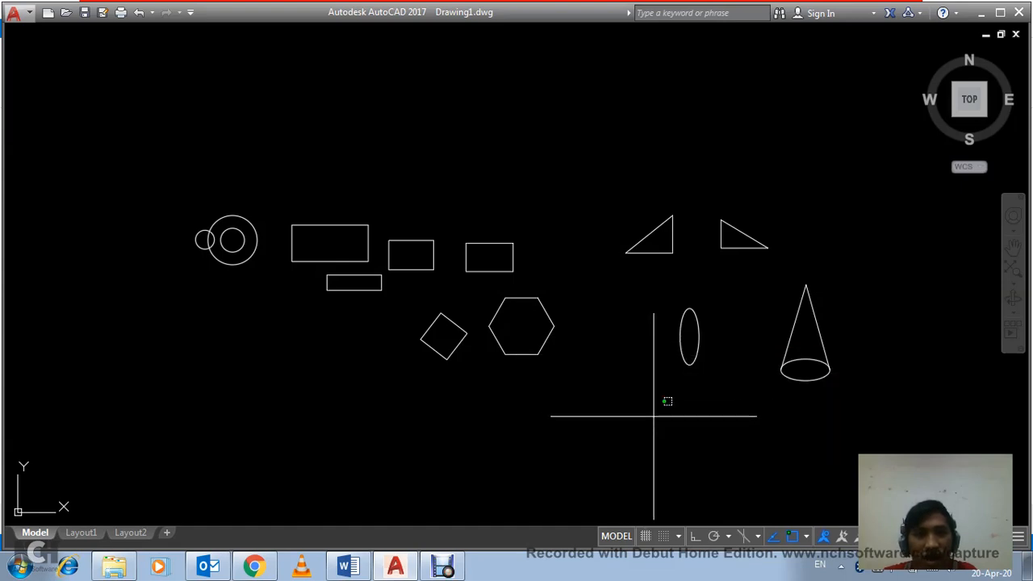
left_click(650, 417)
left_click(578, 275)
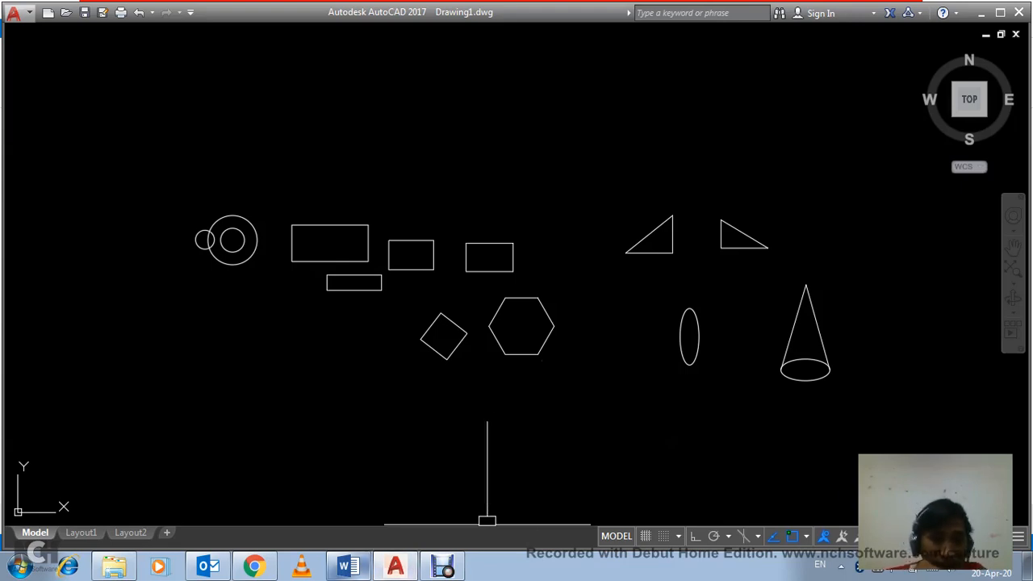
Step: Switch to the AutoCAD Book 1 document in Word and review its alphabetical list of AutoCAD command shortcuts on pages 1 and 2
left_click(348, 567)
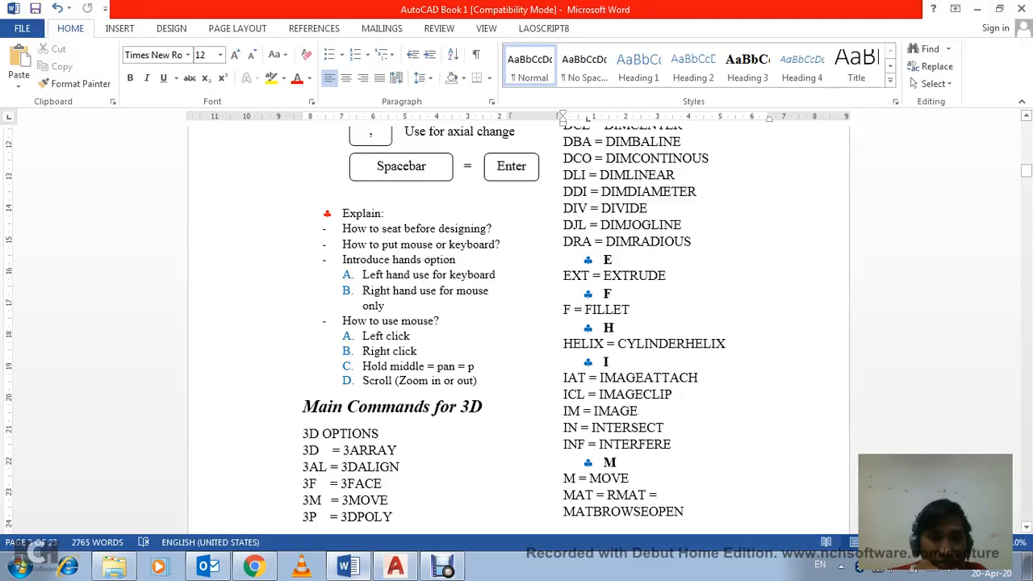
scroll(517, 323, "up", 15)
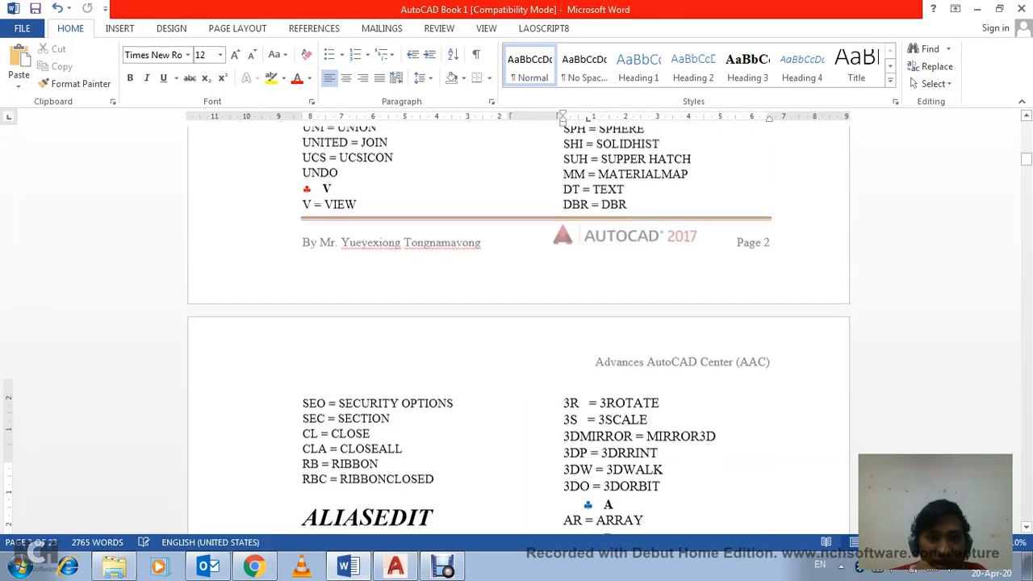
scroll(517, 323, "up", 15)
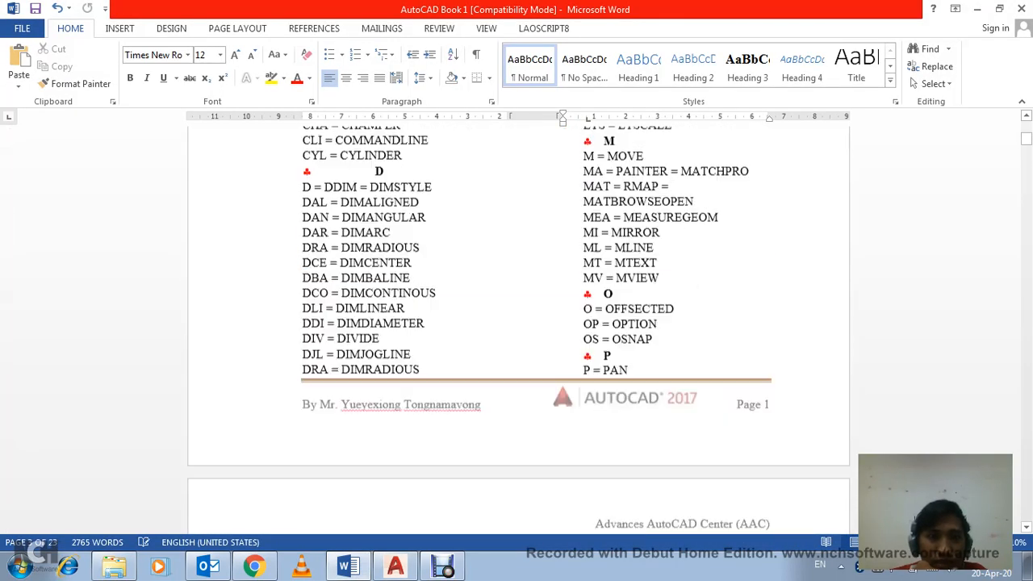
scroll(516, 322, "up", 7)
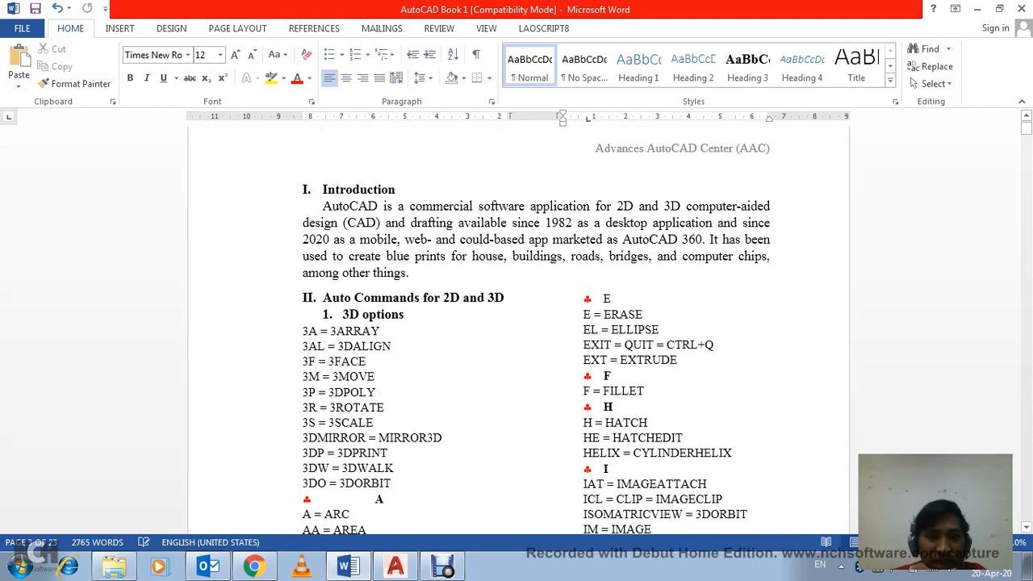
scroll(516, 323, "down", 4)
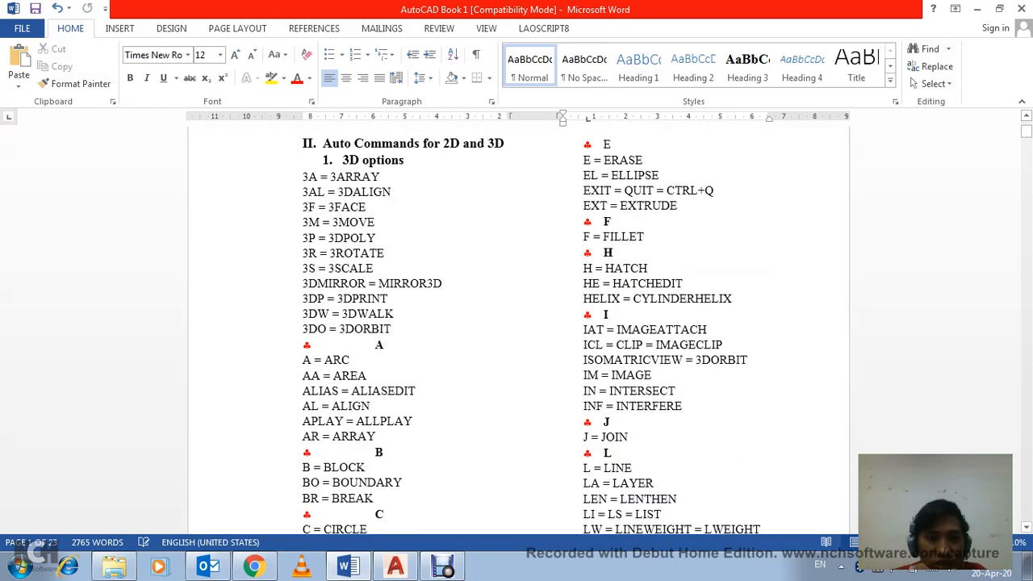
scroll(517, 323, "down", 3)
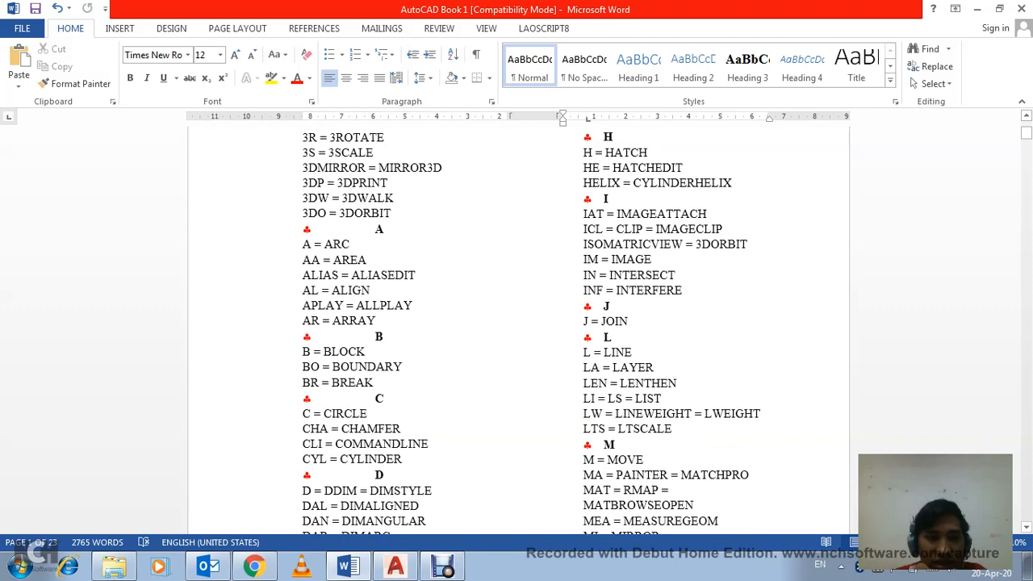
scroll(517, 323, "down", 7)
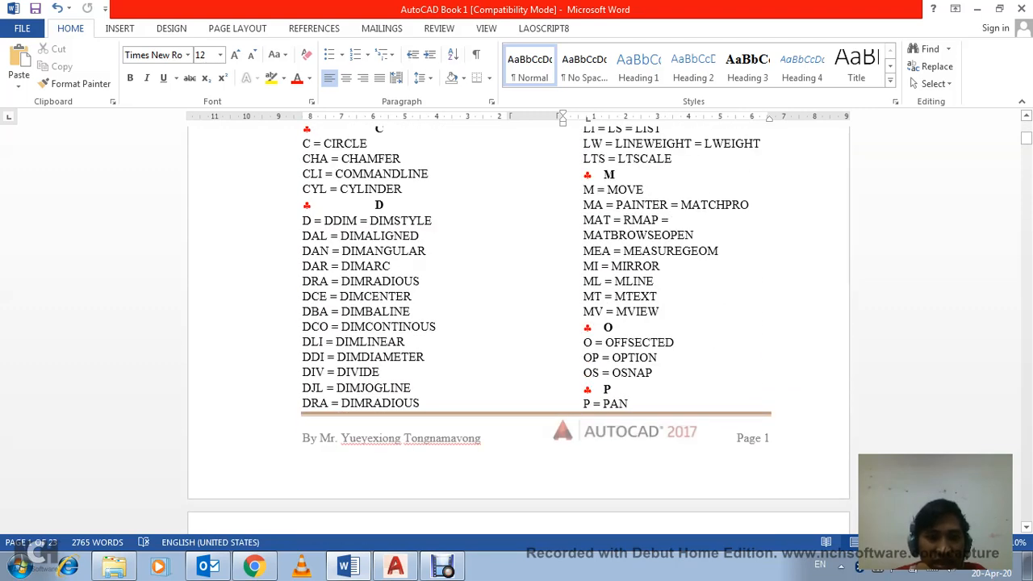
scroll(517, 323, "down", 9)
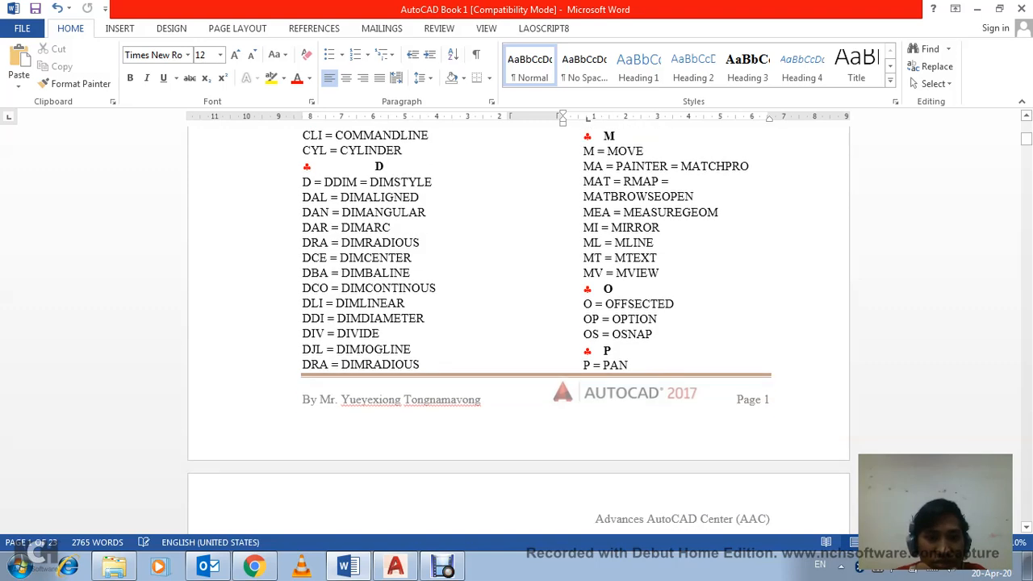
scroll(516, 322, "down", 12)
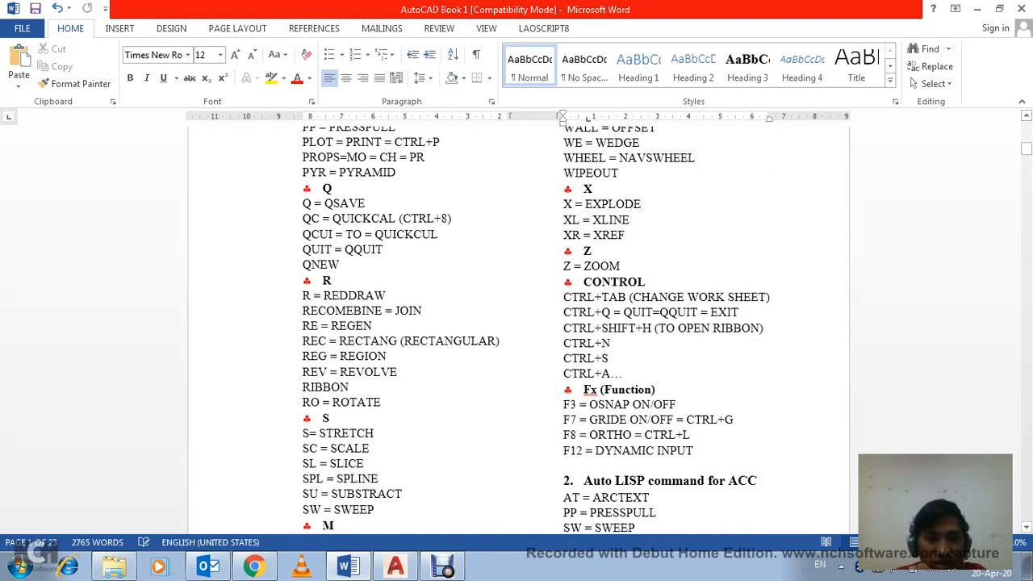
scroll(516, 323, "down", 4)
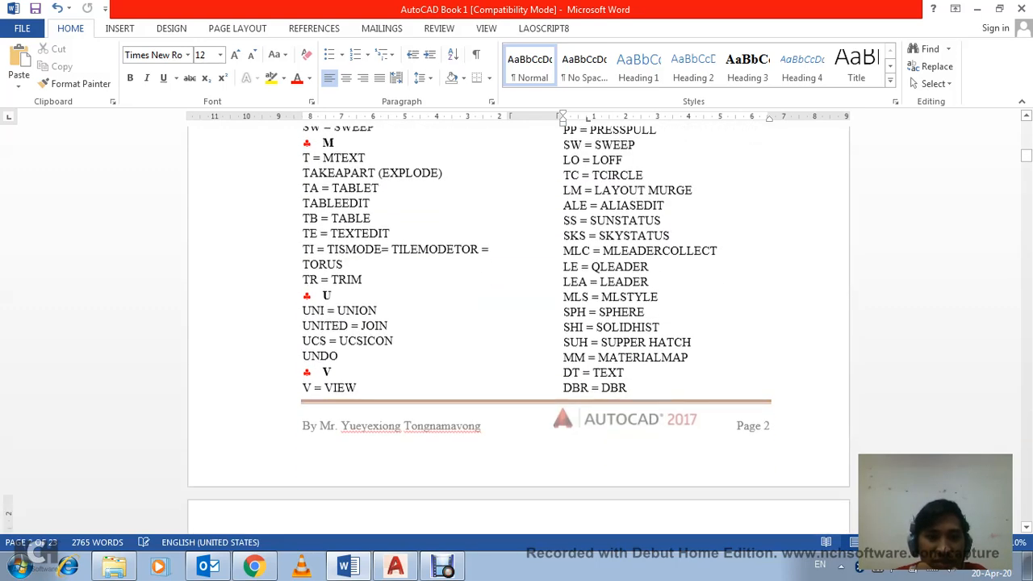
left_click(332, 370)
left_click(357, 384)
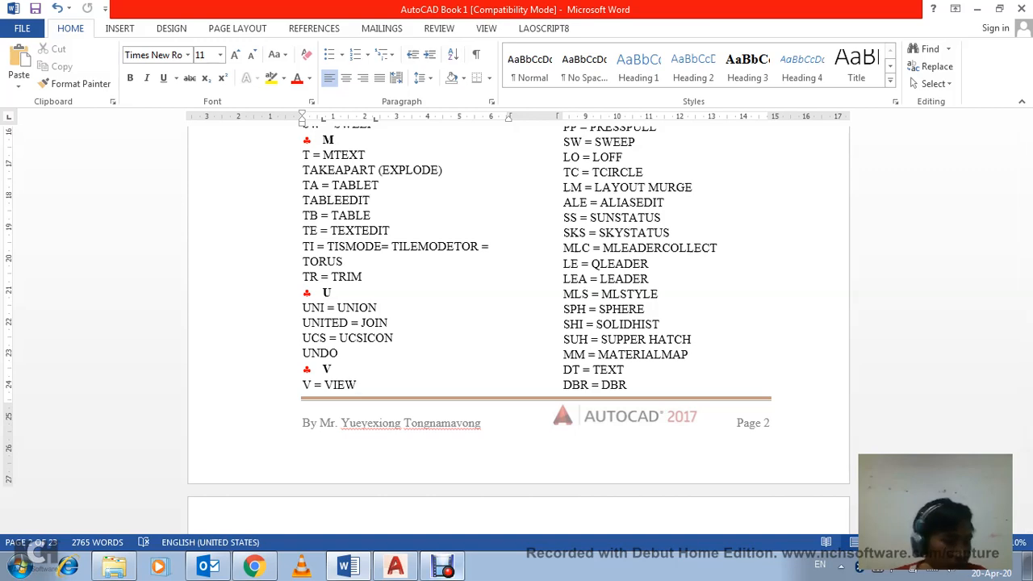
Step: Minimize the Outlook and Word windows and switch back to the Drawing1.dwg drawing in AutoCAD
left_click(442, 566)
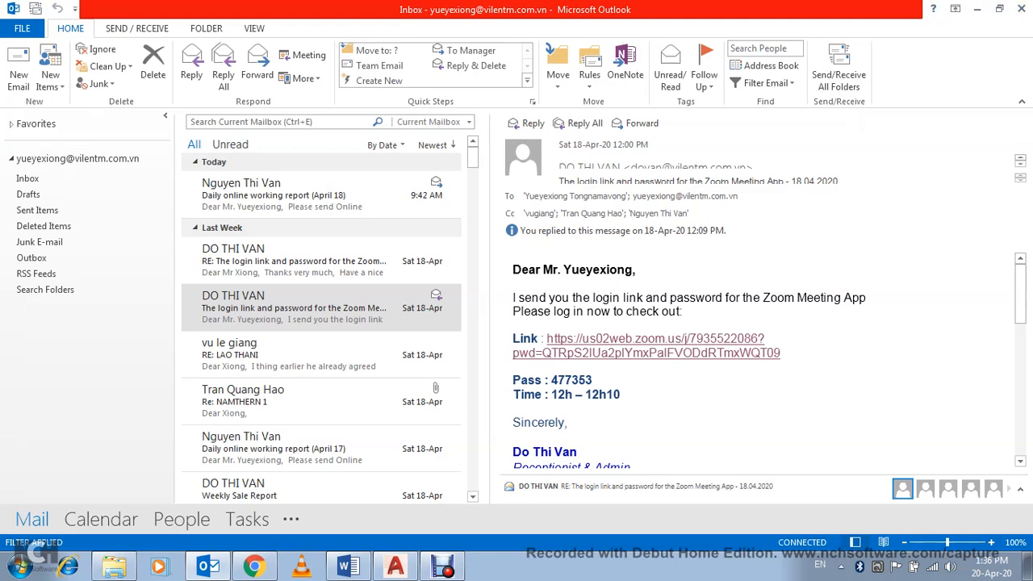
left_click(976, 9)
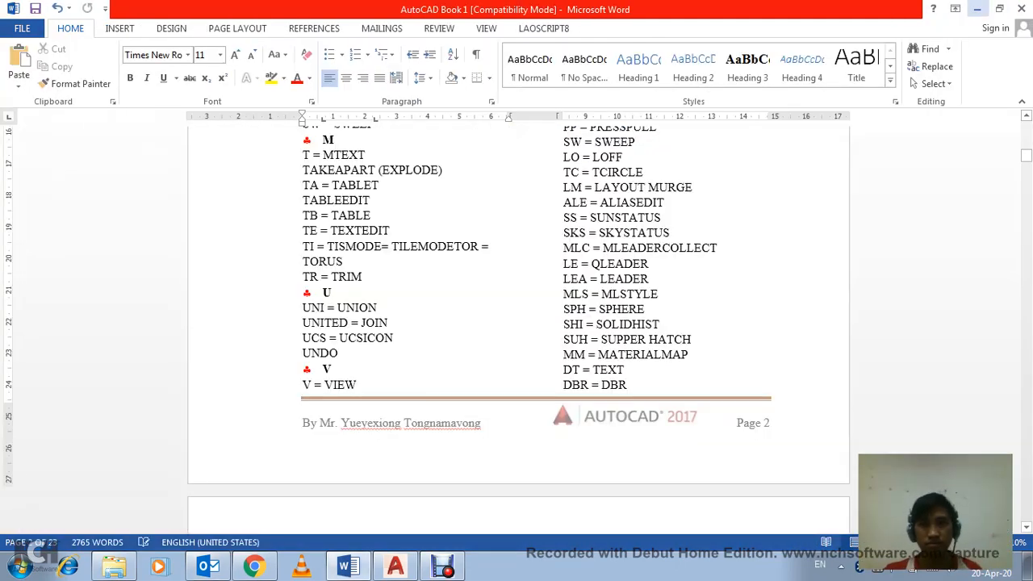
left_click(977, 9)
left_click(395, 565)
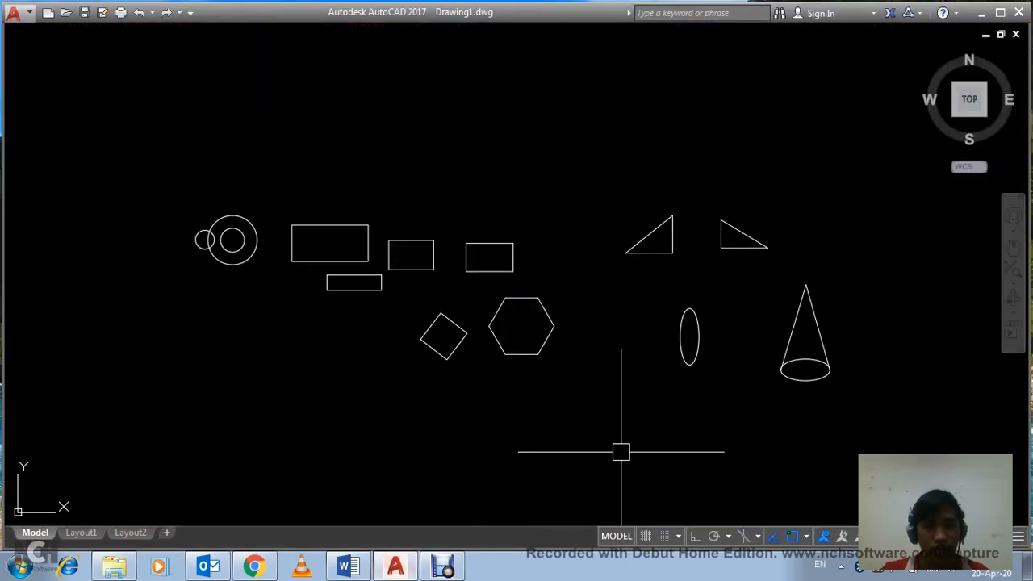
left_click(620, 452)
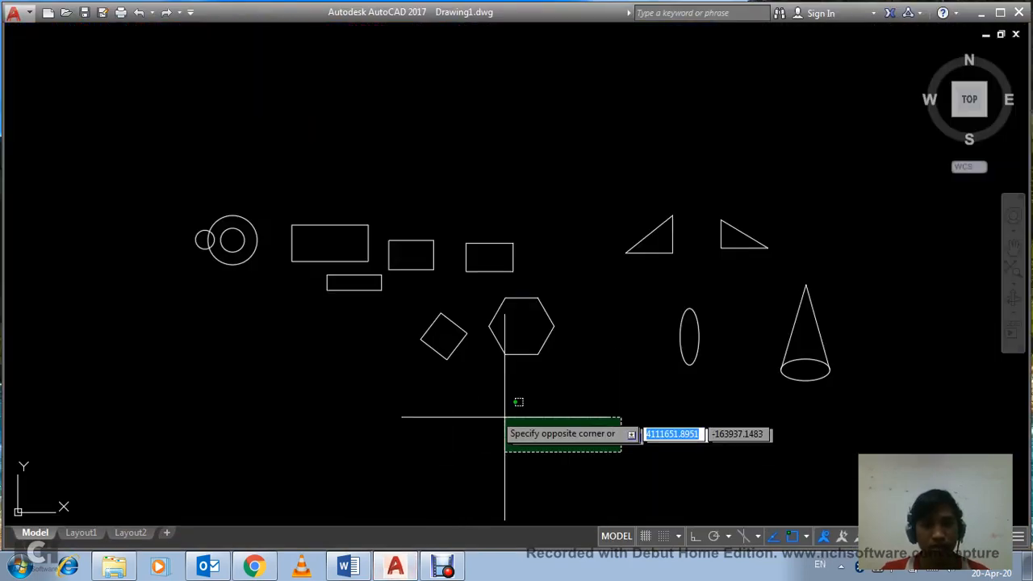
left_click(447, 399)
left_click(630, 445)
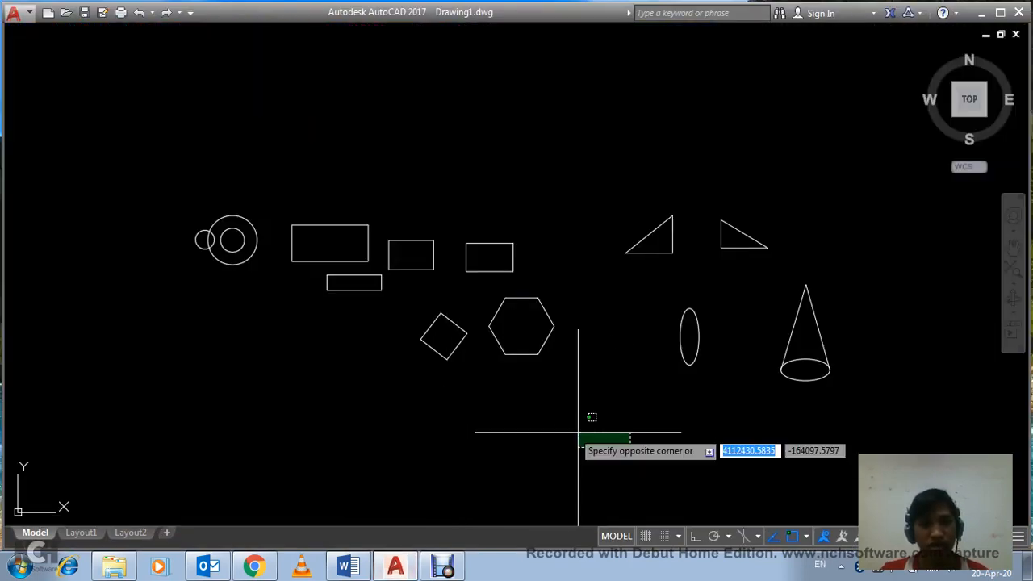
left_click(359, 382)
left_click(622, 442)
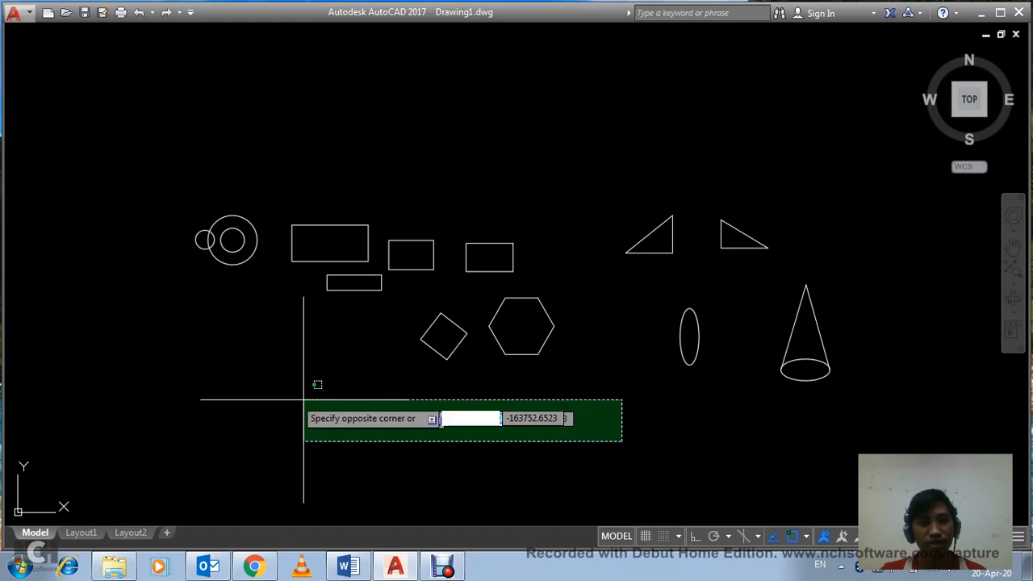
left_click(266, 398)
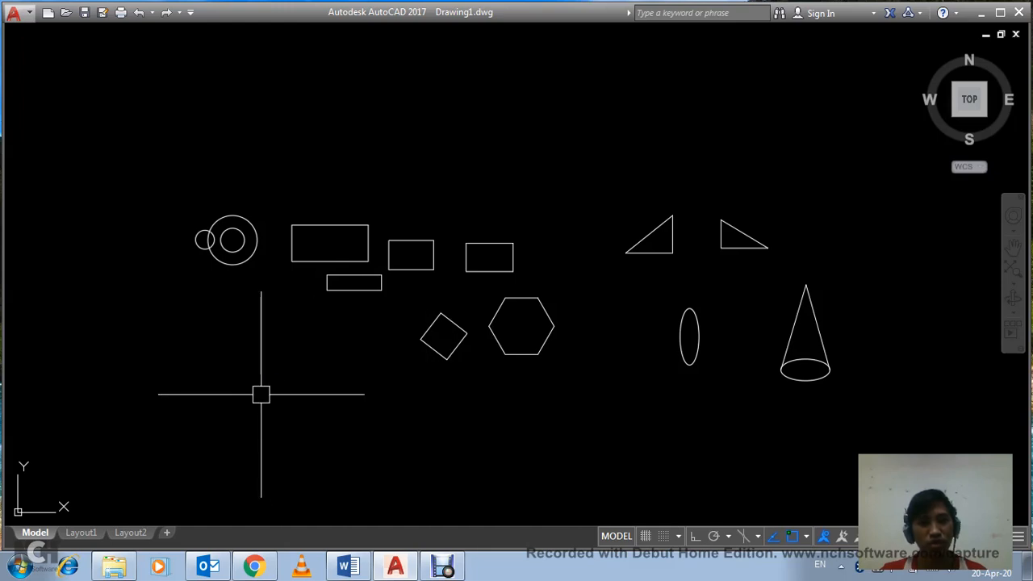
left_click(835, 466)
left_click(185, 379)
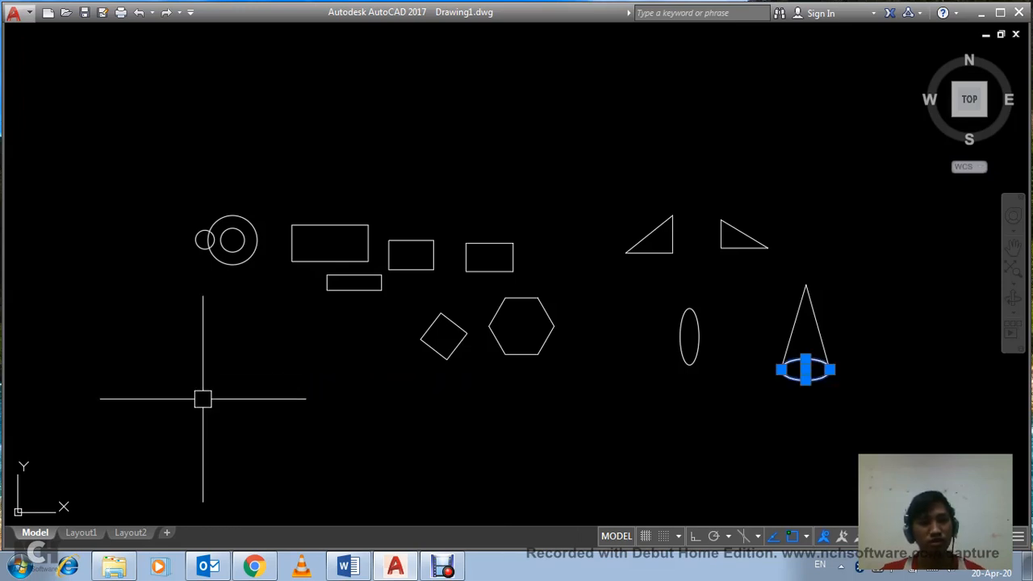
left_click(202, 398)
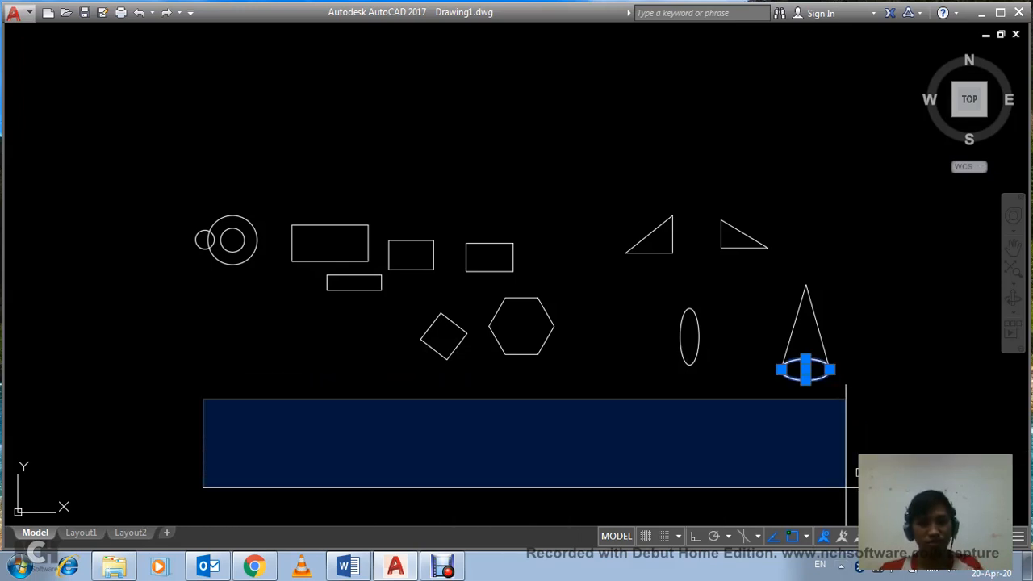
left_click(854, 503)
key("Escape")
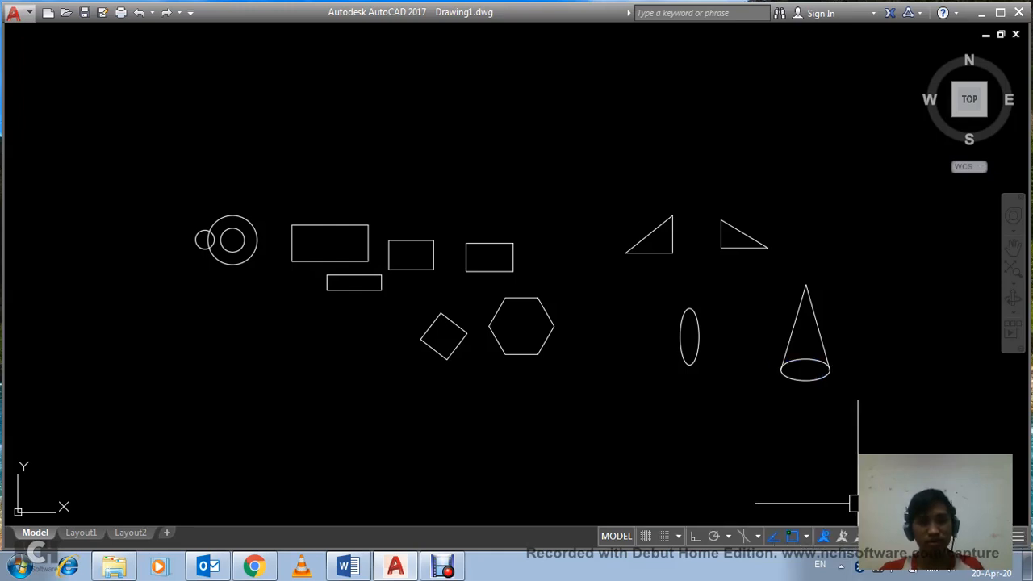
left_click(857, 502)
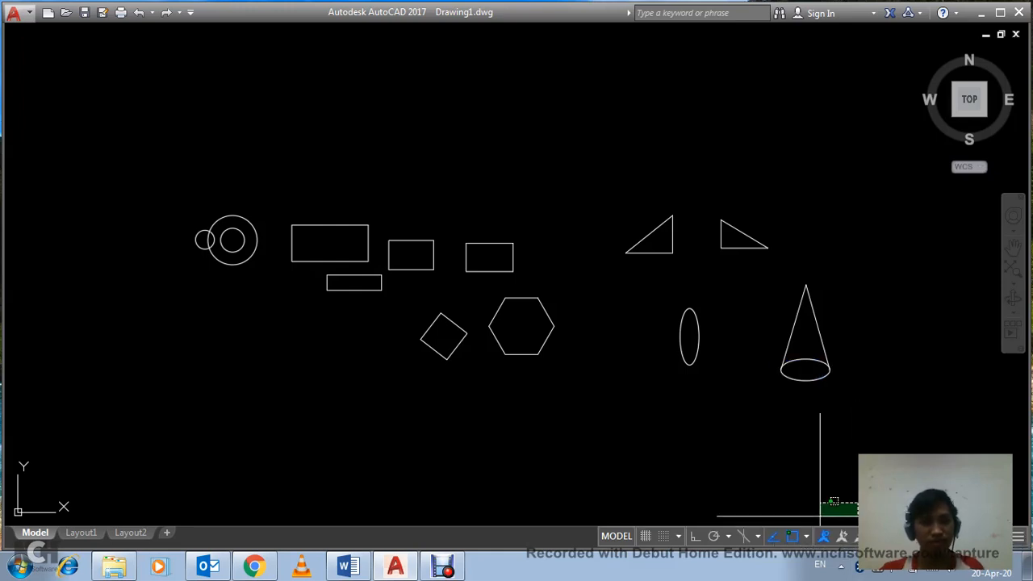
left_click(184, 425)
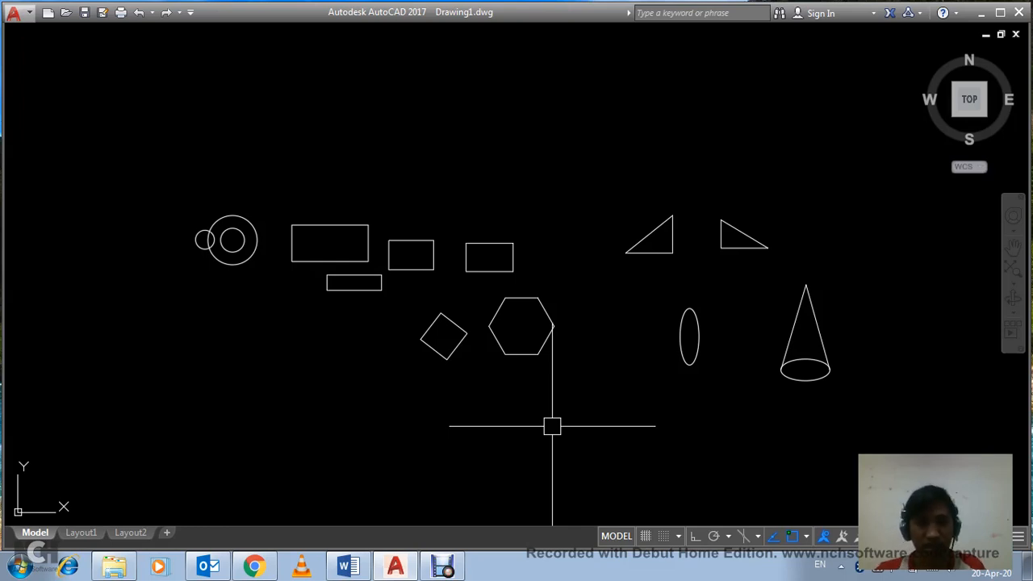
left_click(619, 432)
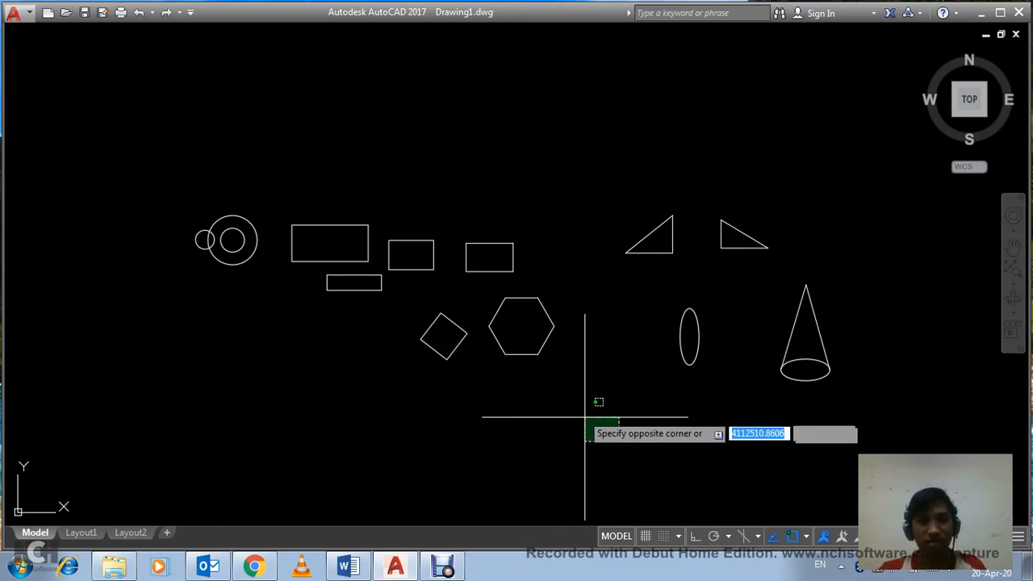
left_click(579, 409)
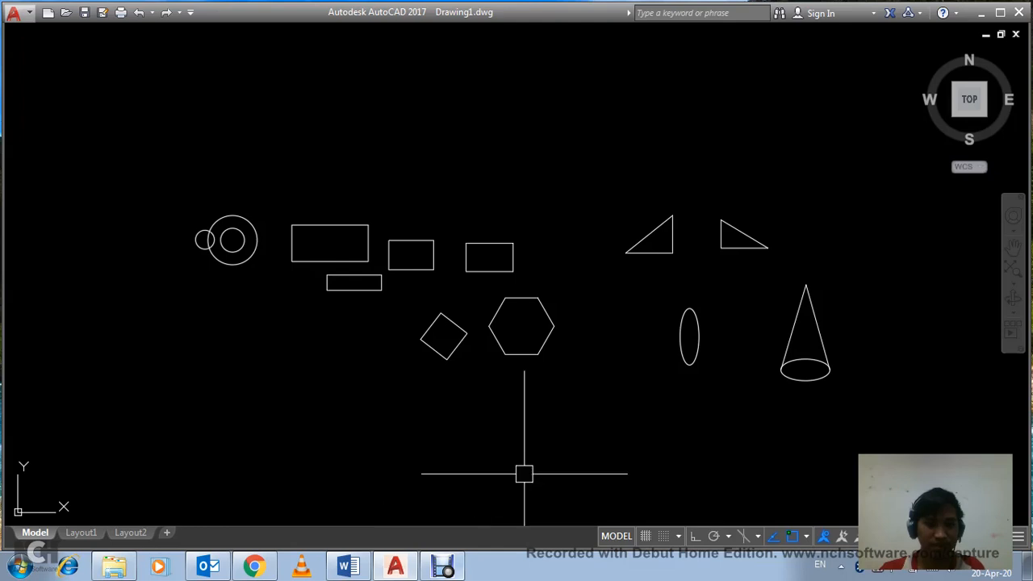
left_click(594, 462)
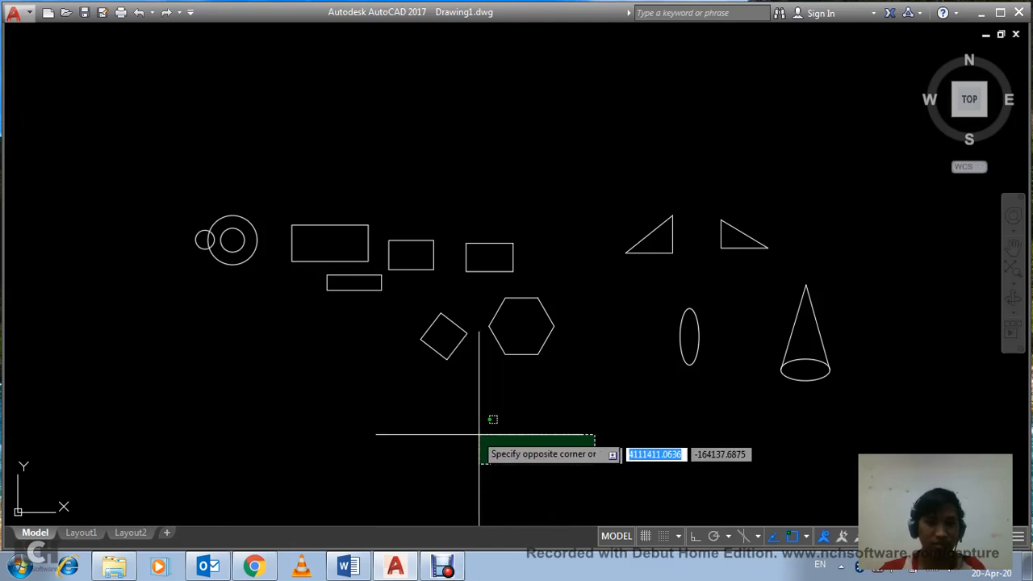
left_click(365, 418)
left_click(443, 567)
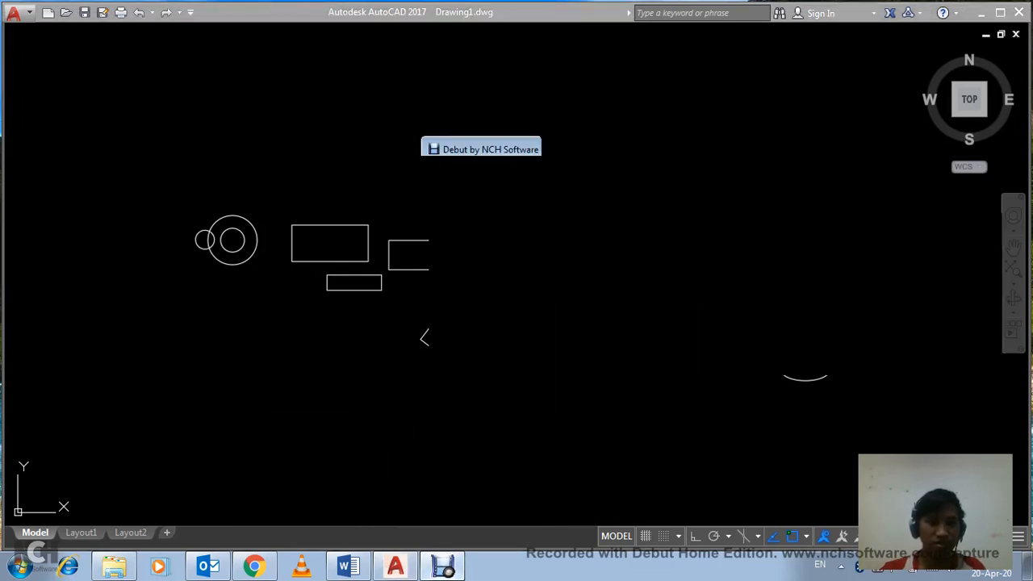